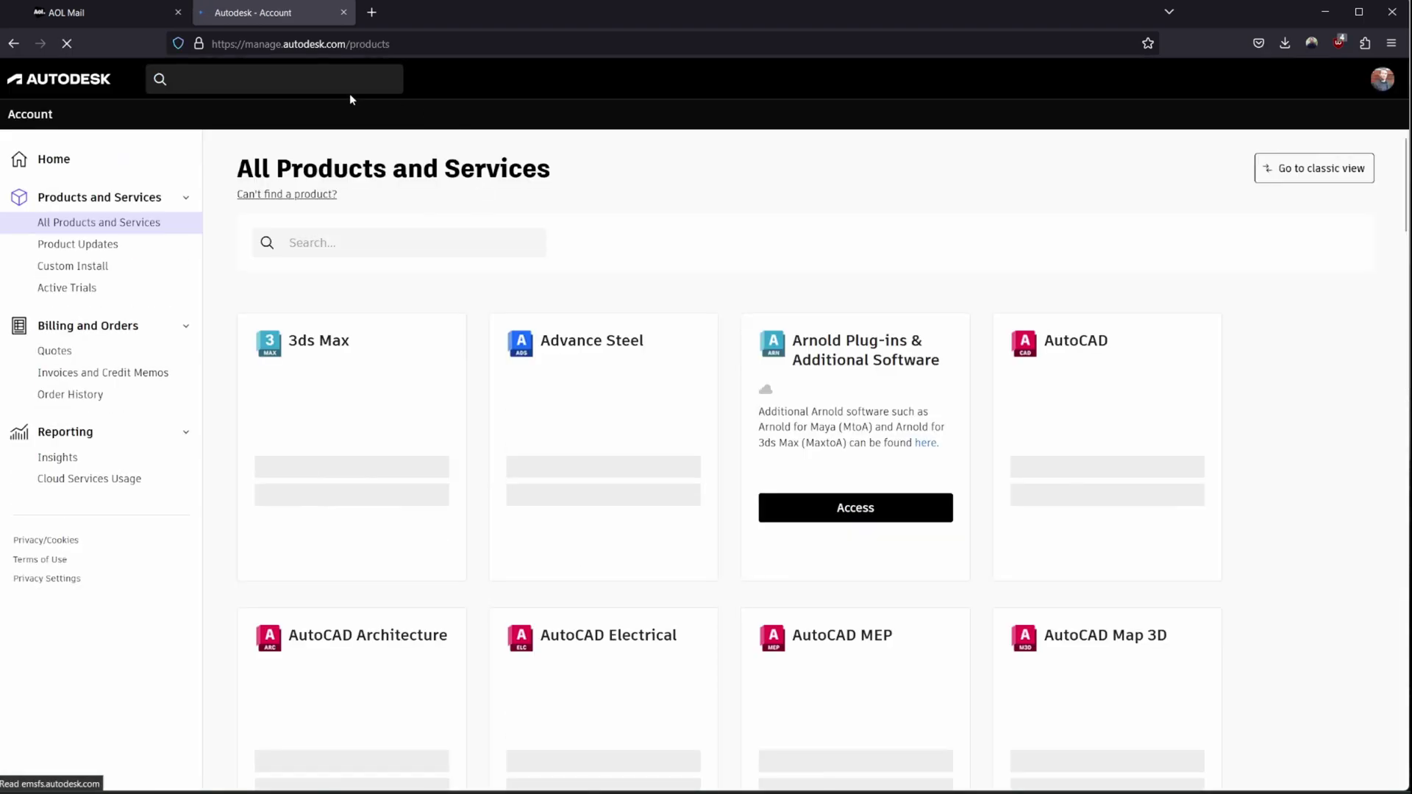
# Filter the Autodesk Account products to 'revit', then download and run the Revit 2024 installer
pyautogui.write('revit')
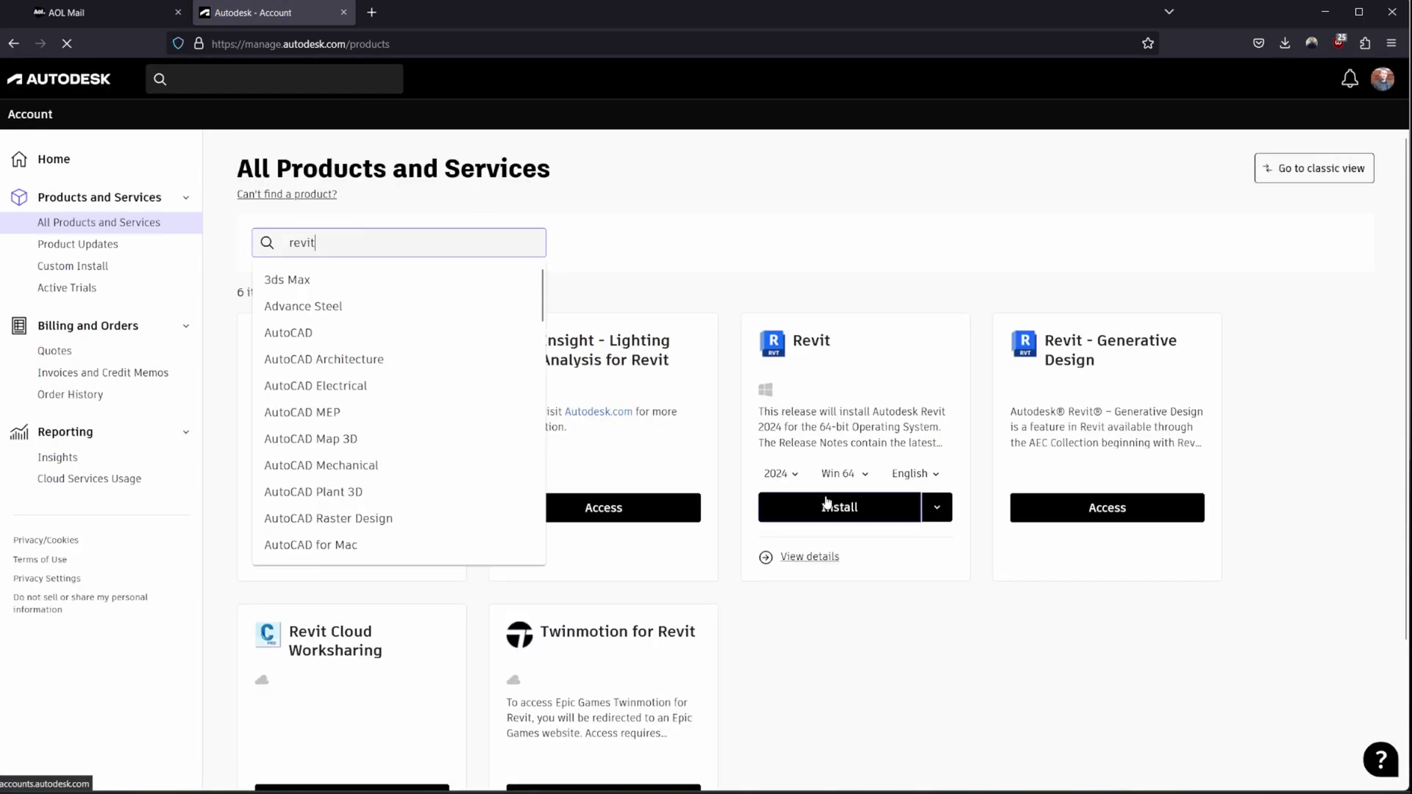
pyautogui.click(839, 506)
pyautogui.click(784, 598)
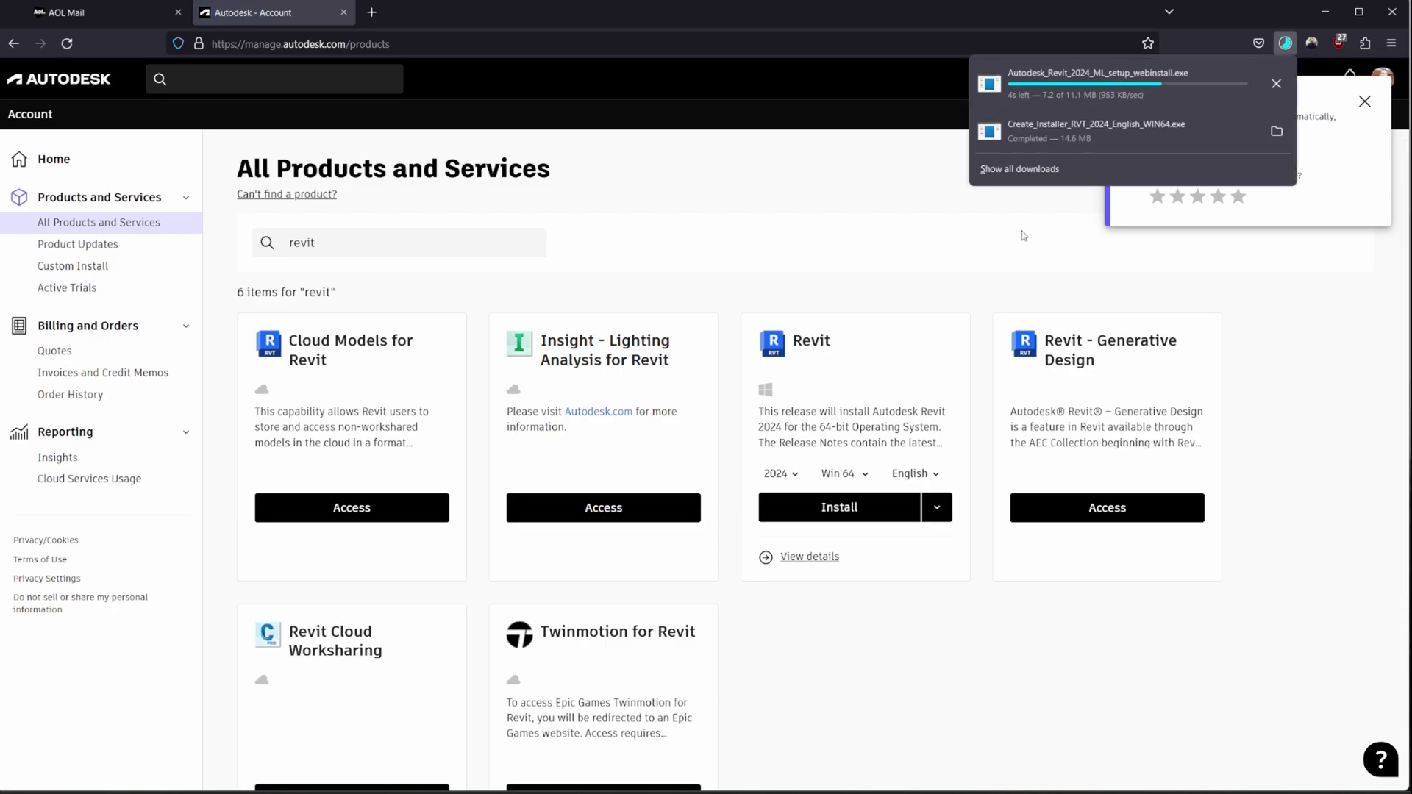
pyautogui.click(1142, 72)
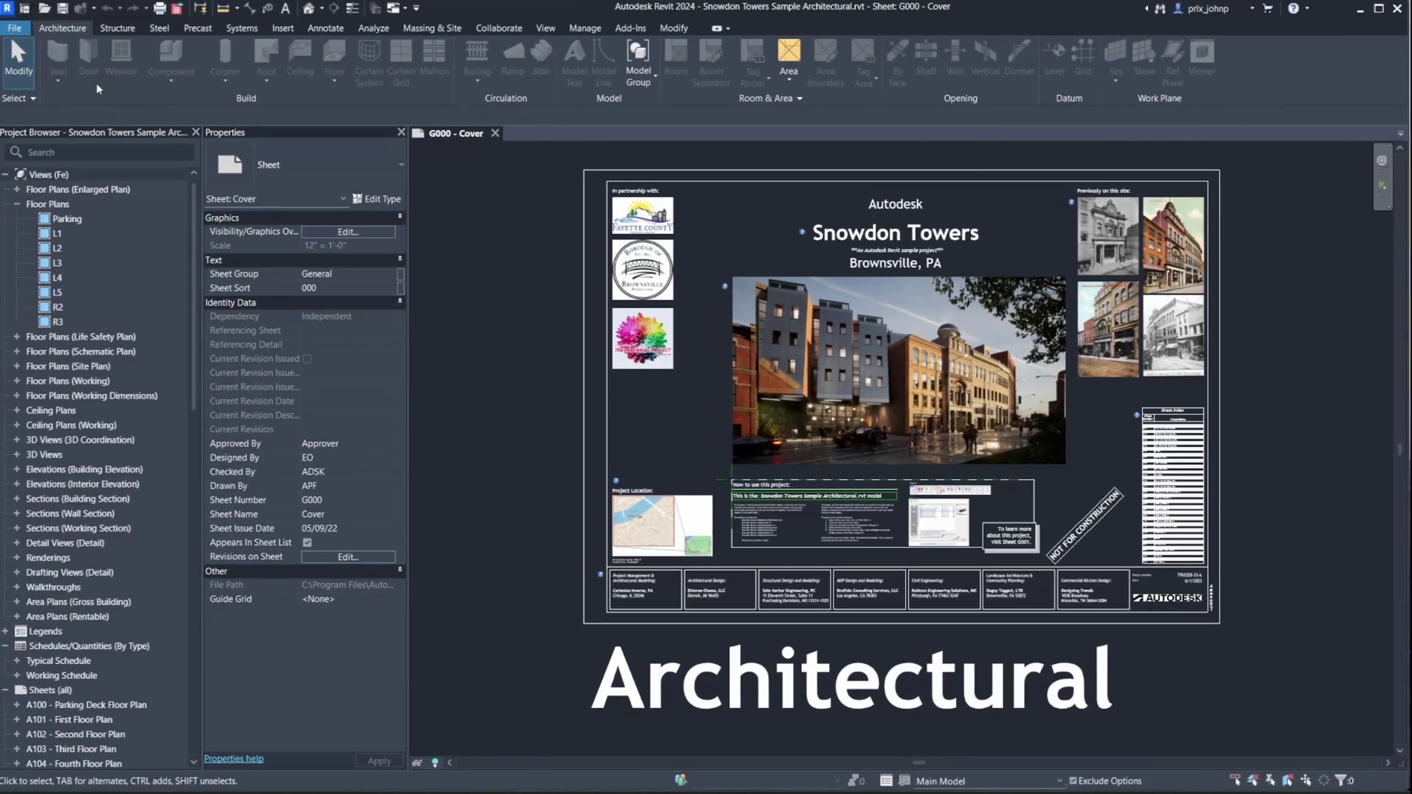
pyautogui.click(16, 29)
pyautogui.click(237, 399)
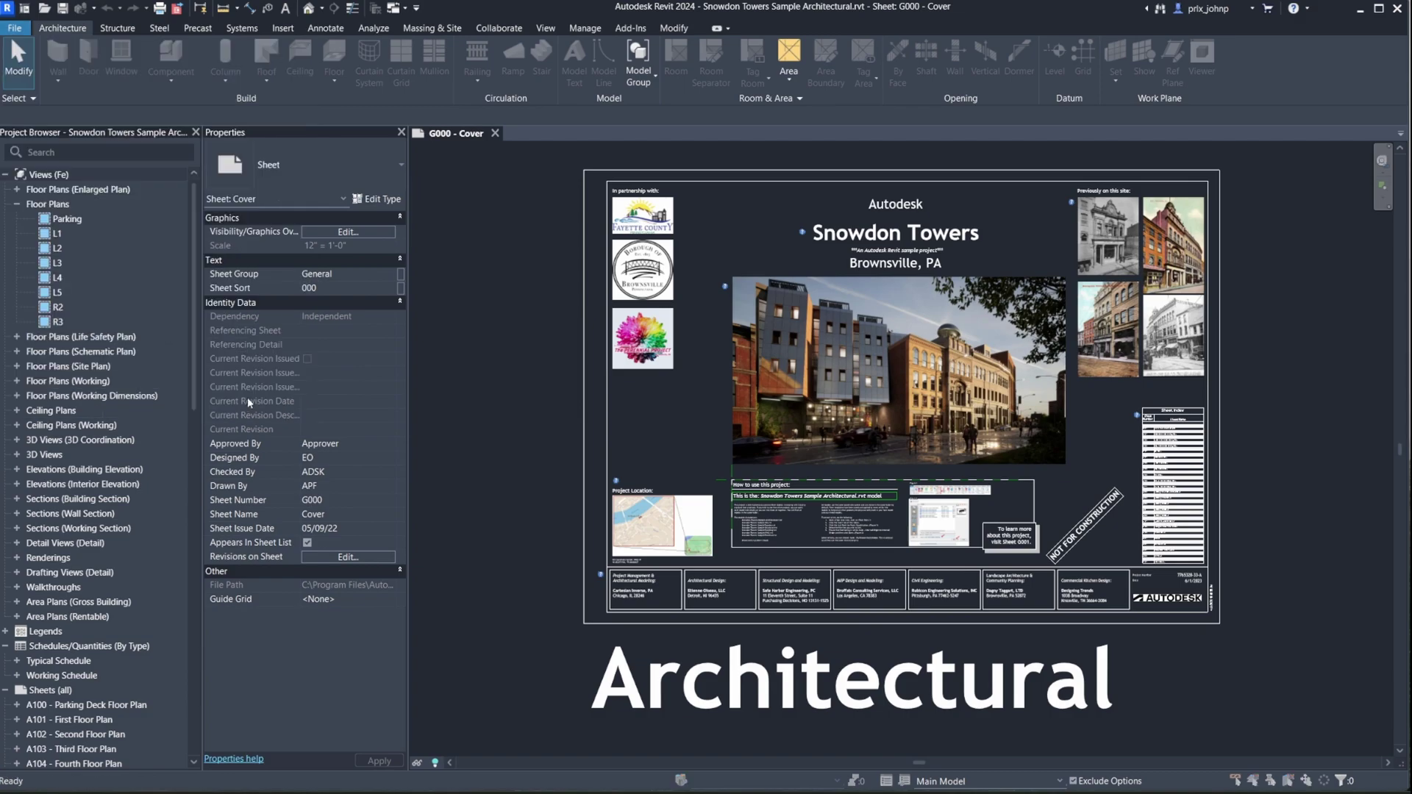
pyautogui.click(631, 204)
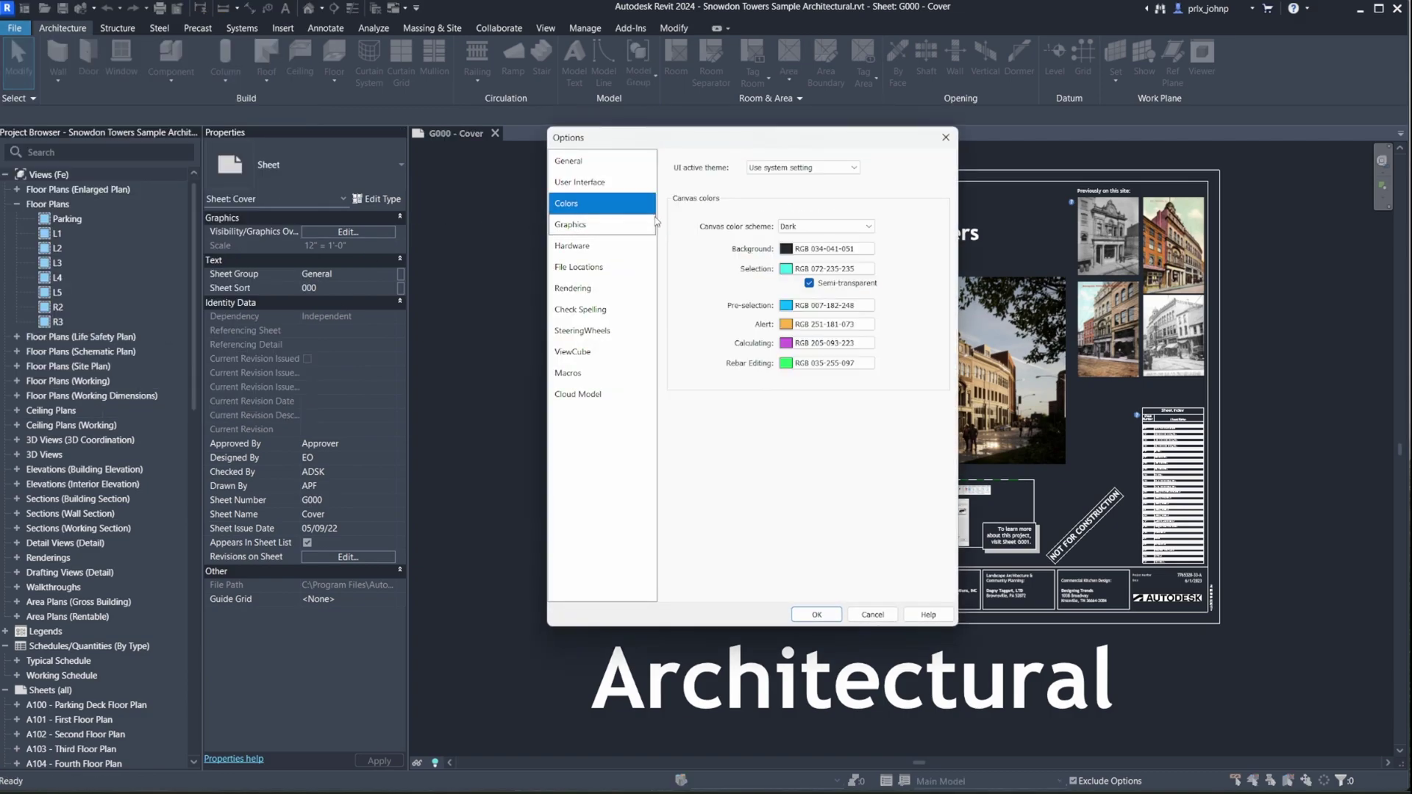
pyautogui.click(785, 170)
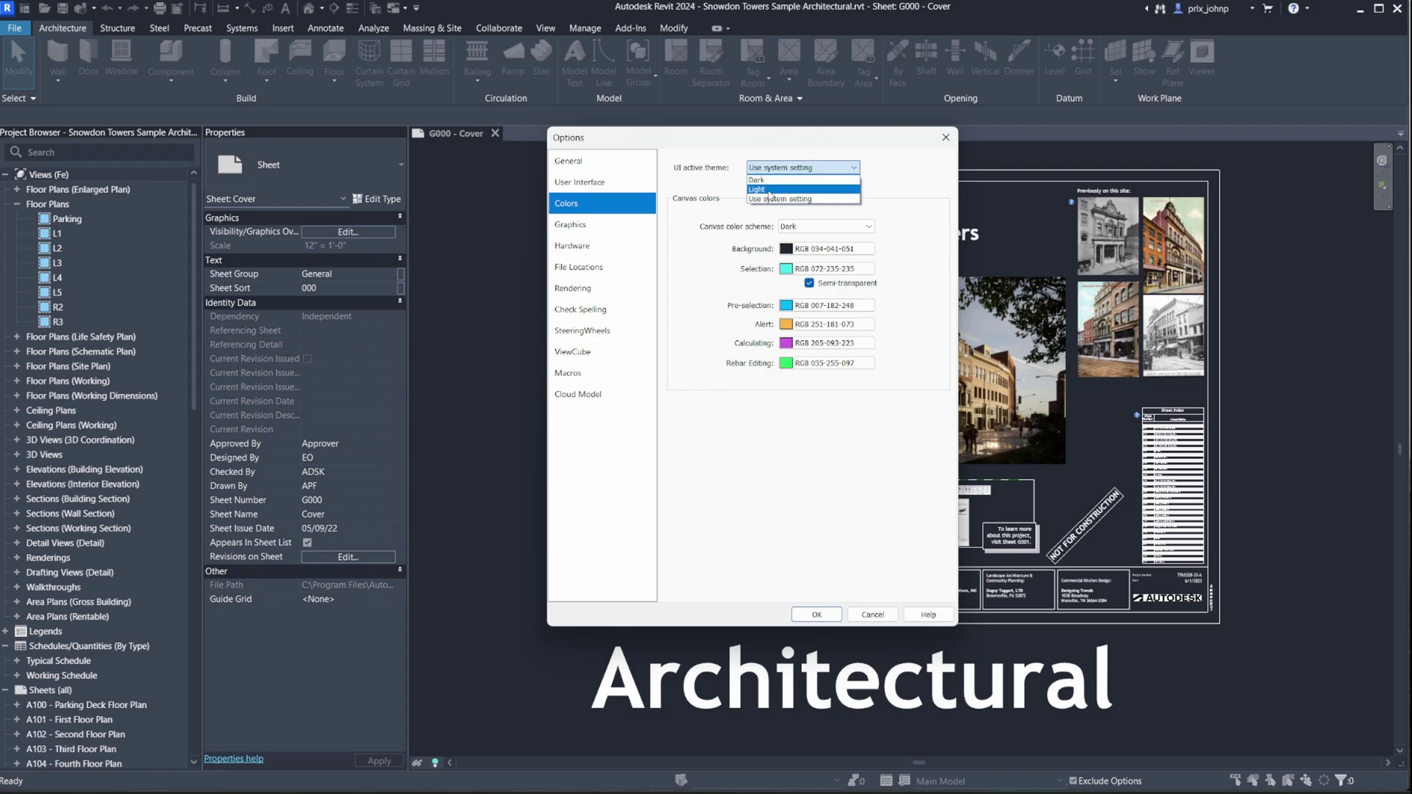
pyautogui.click(757, 190)
pyautogui.click(827, 615)
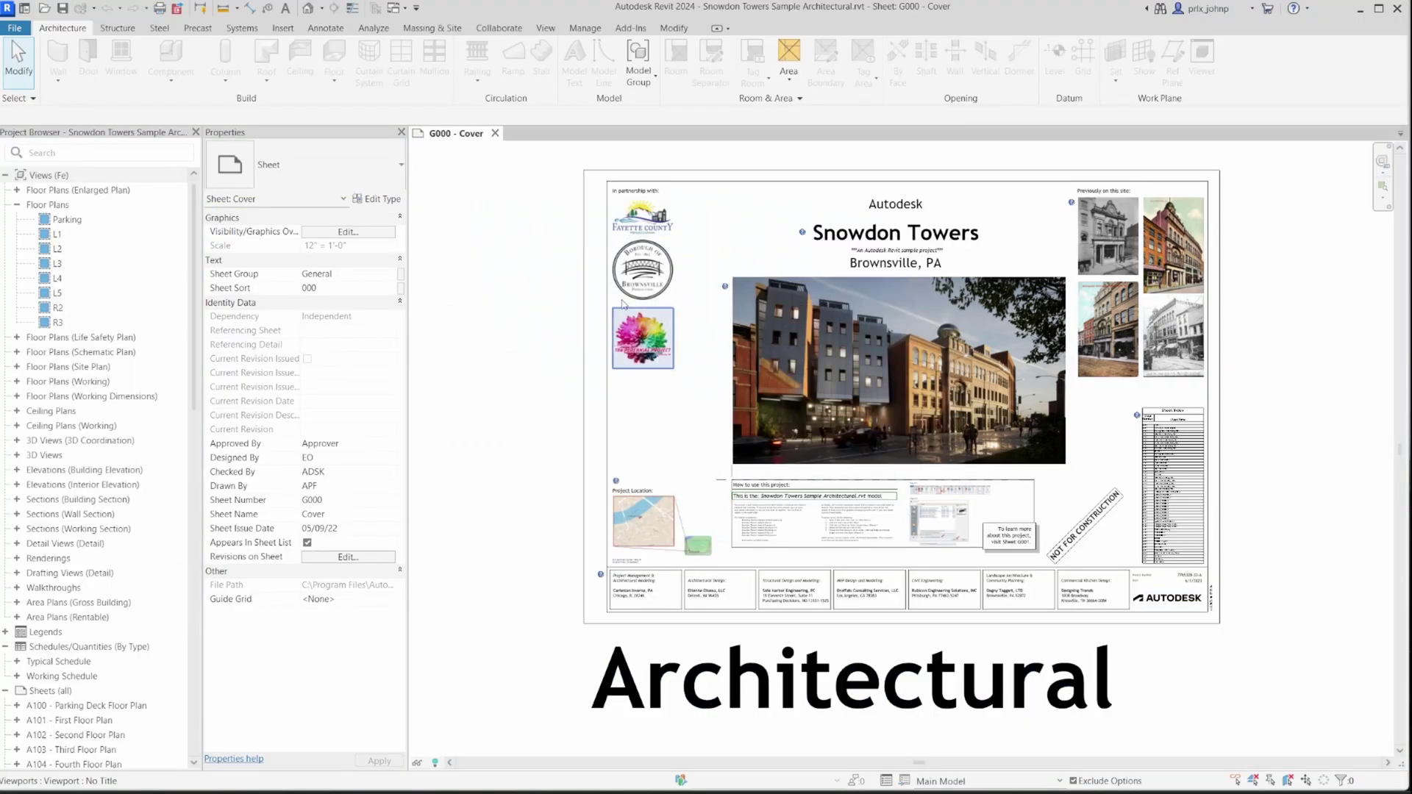
pyautogui.click(27, 31)
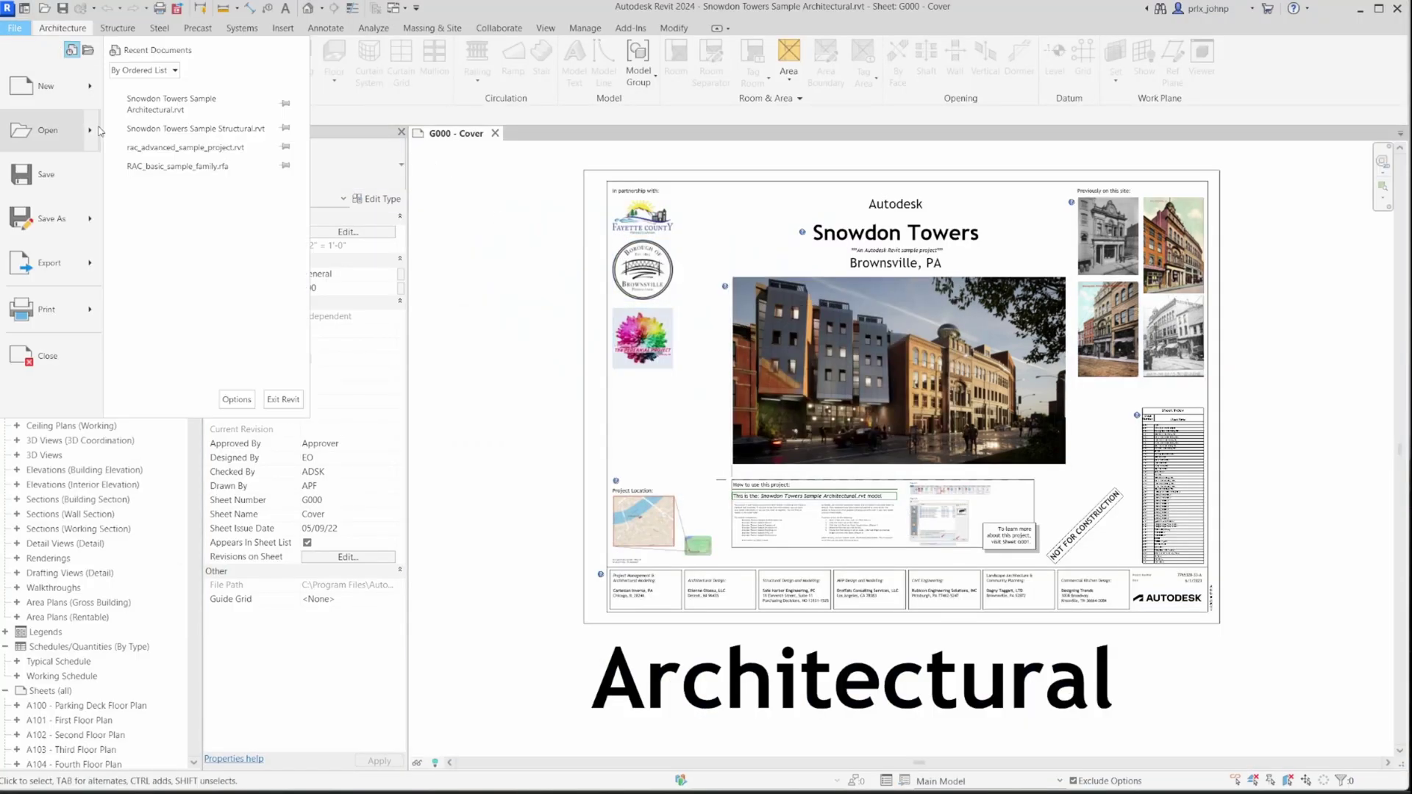
pyautogui.click(237, 399)
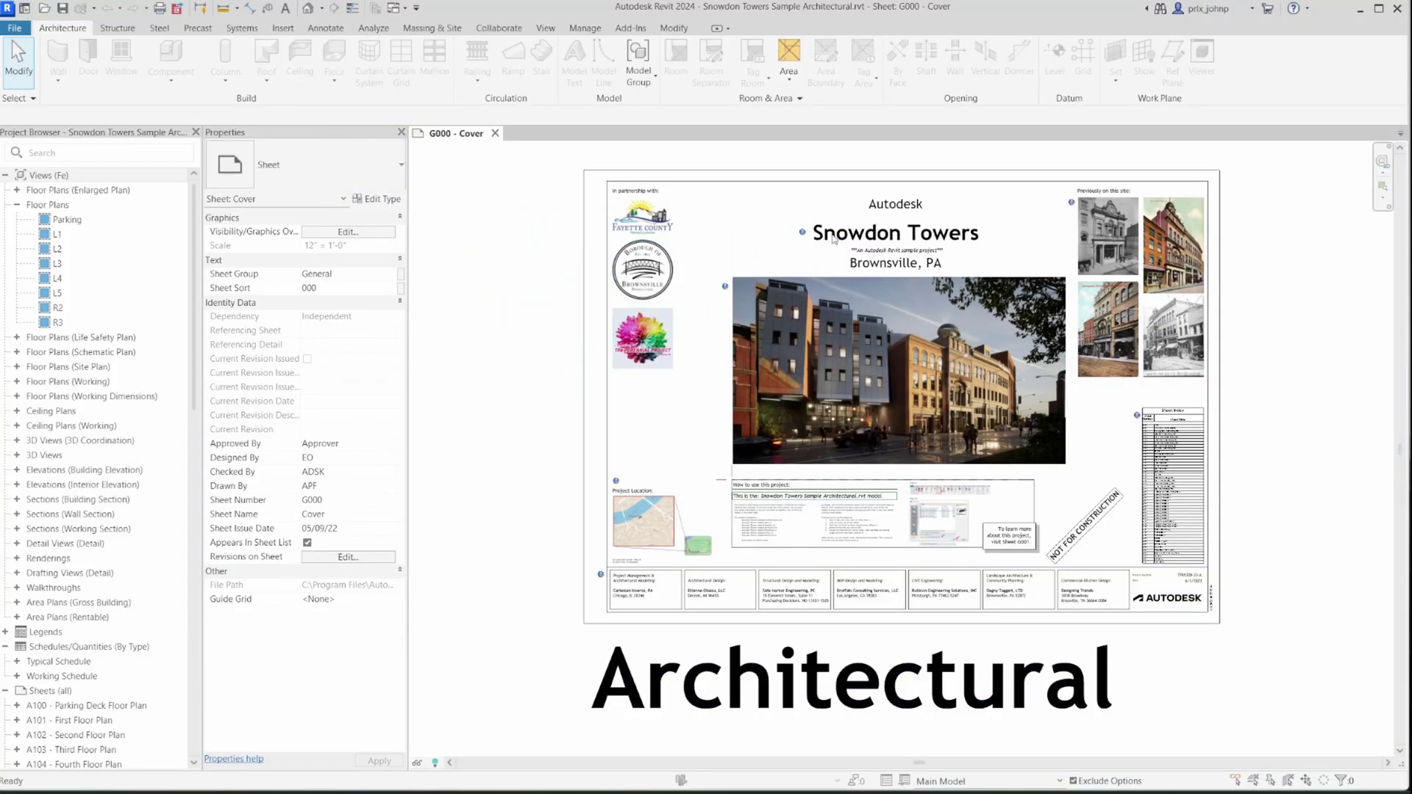
pyautogui.click(626, 203)
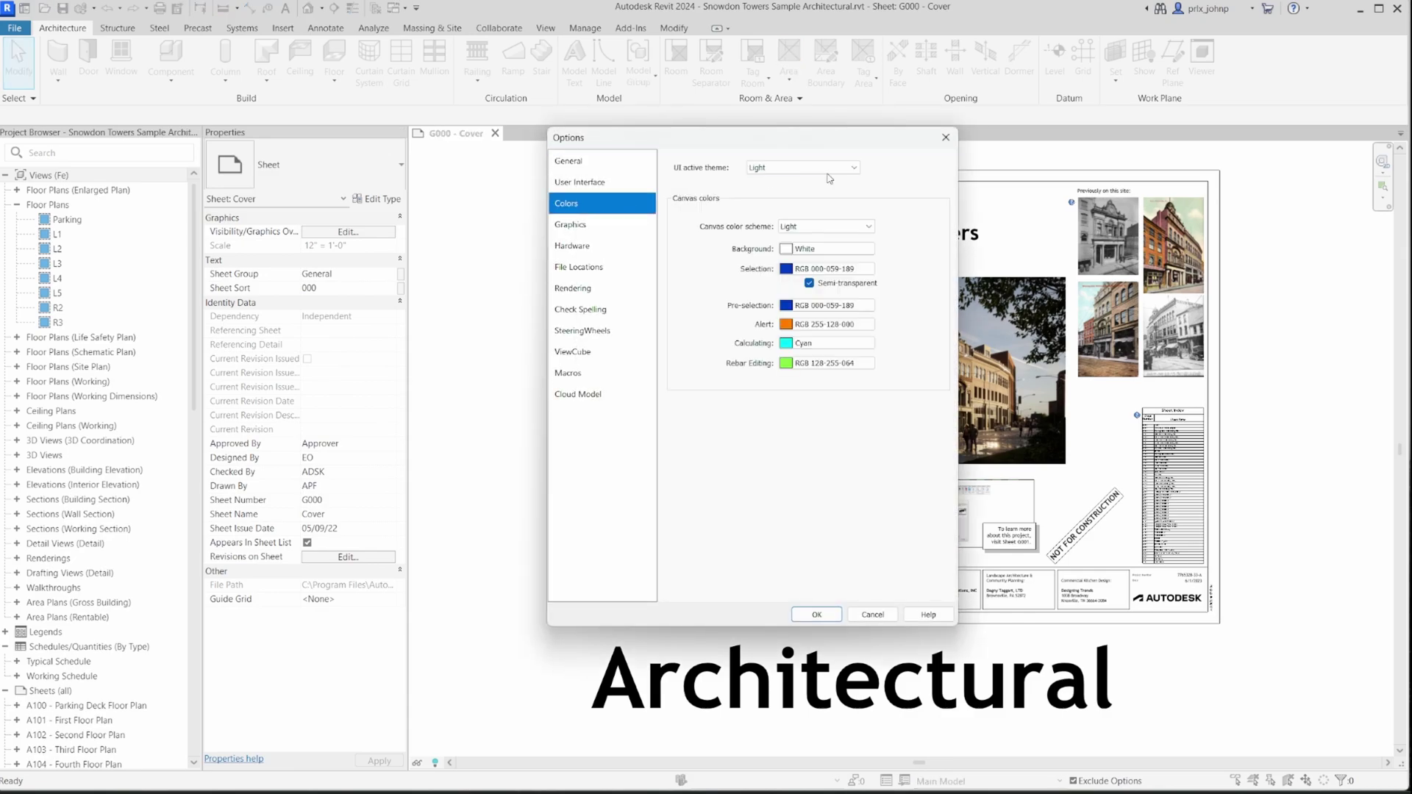
pyautogui.click(827, 169)
pyautogui.click(791, 194)
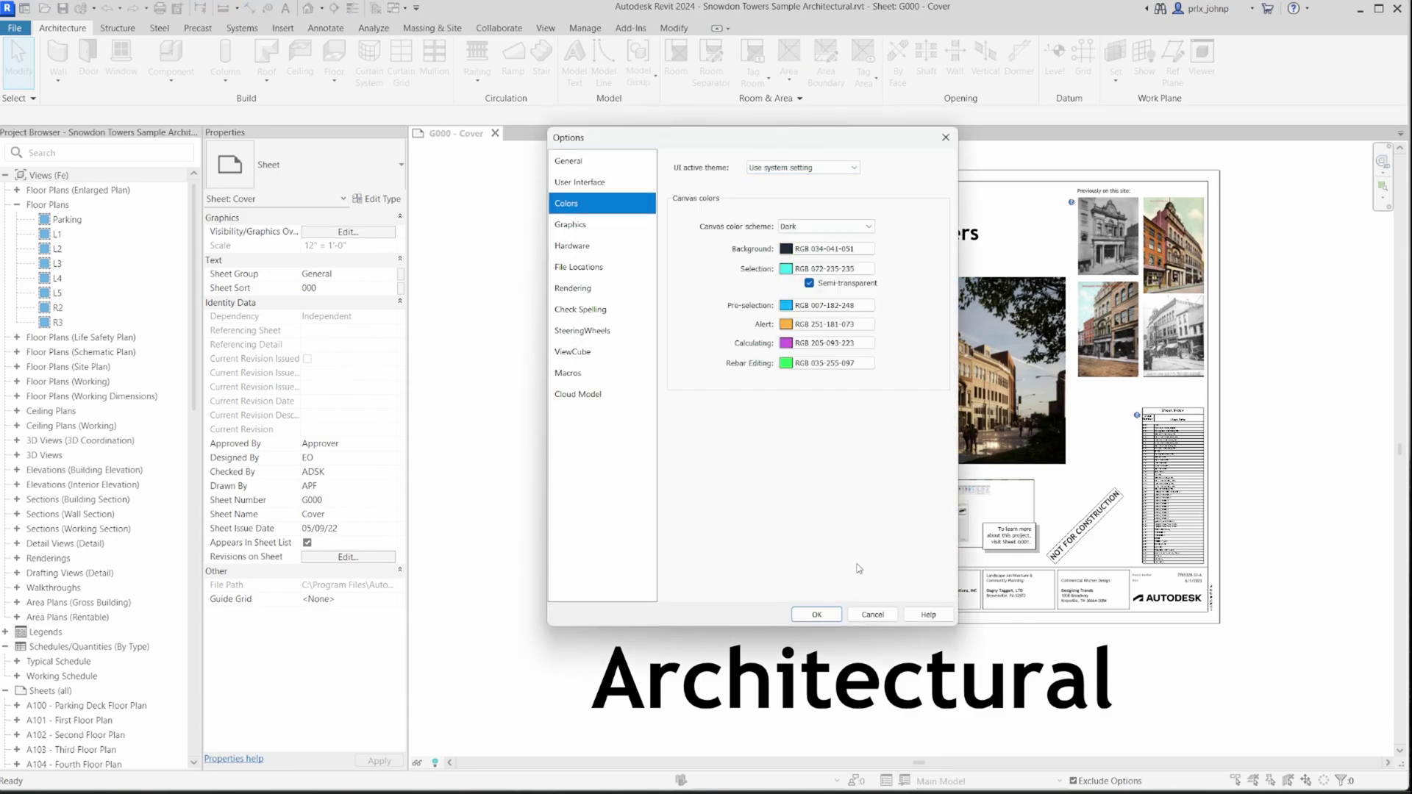
pyautogui.click(817, 616)
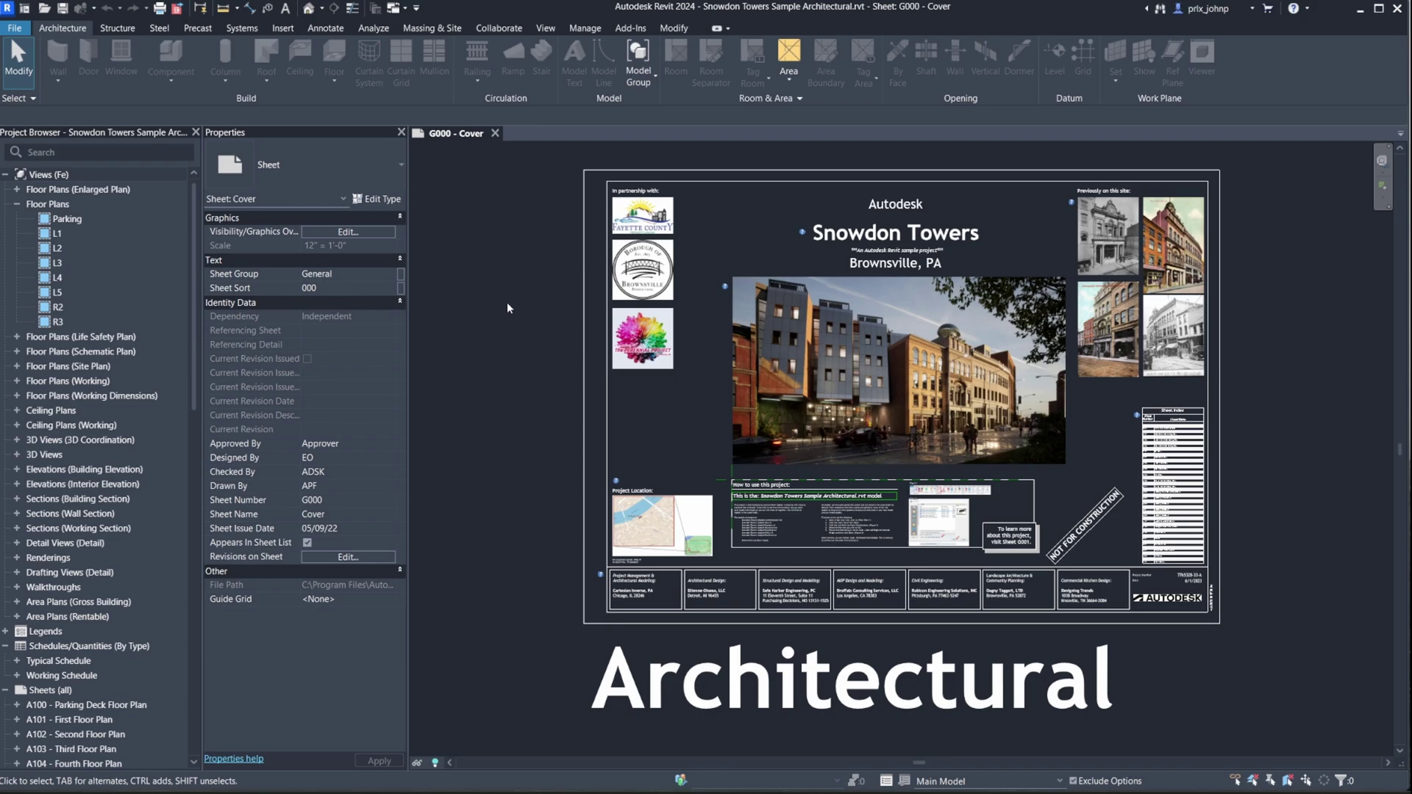
# Switch the Canvas Theme to a white drawing area and bring up the sheet's type properties
pyautogui.click(545, 28)
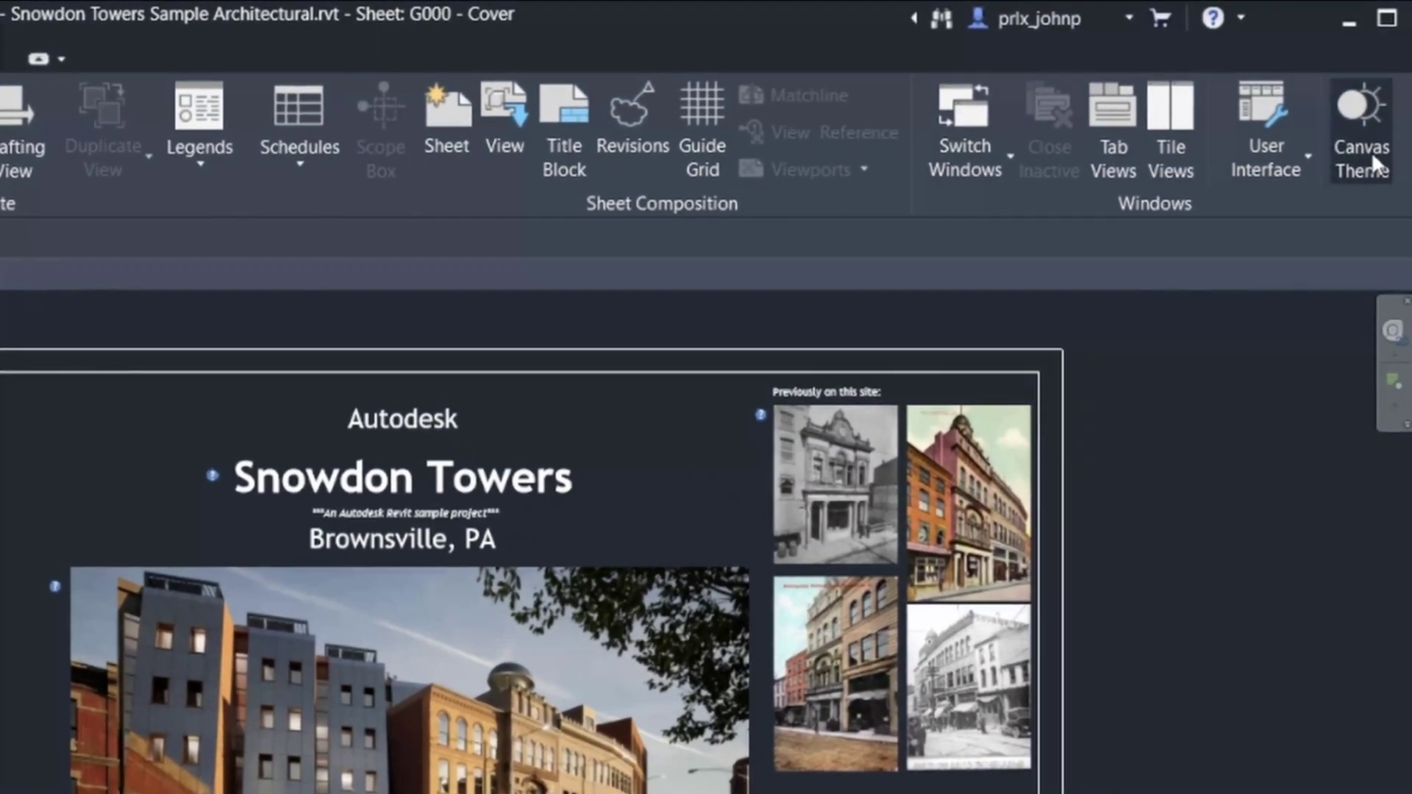
pyautogui.click(1371, 151)
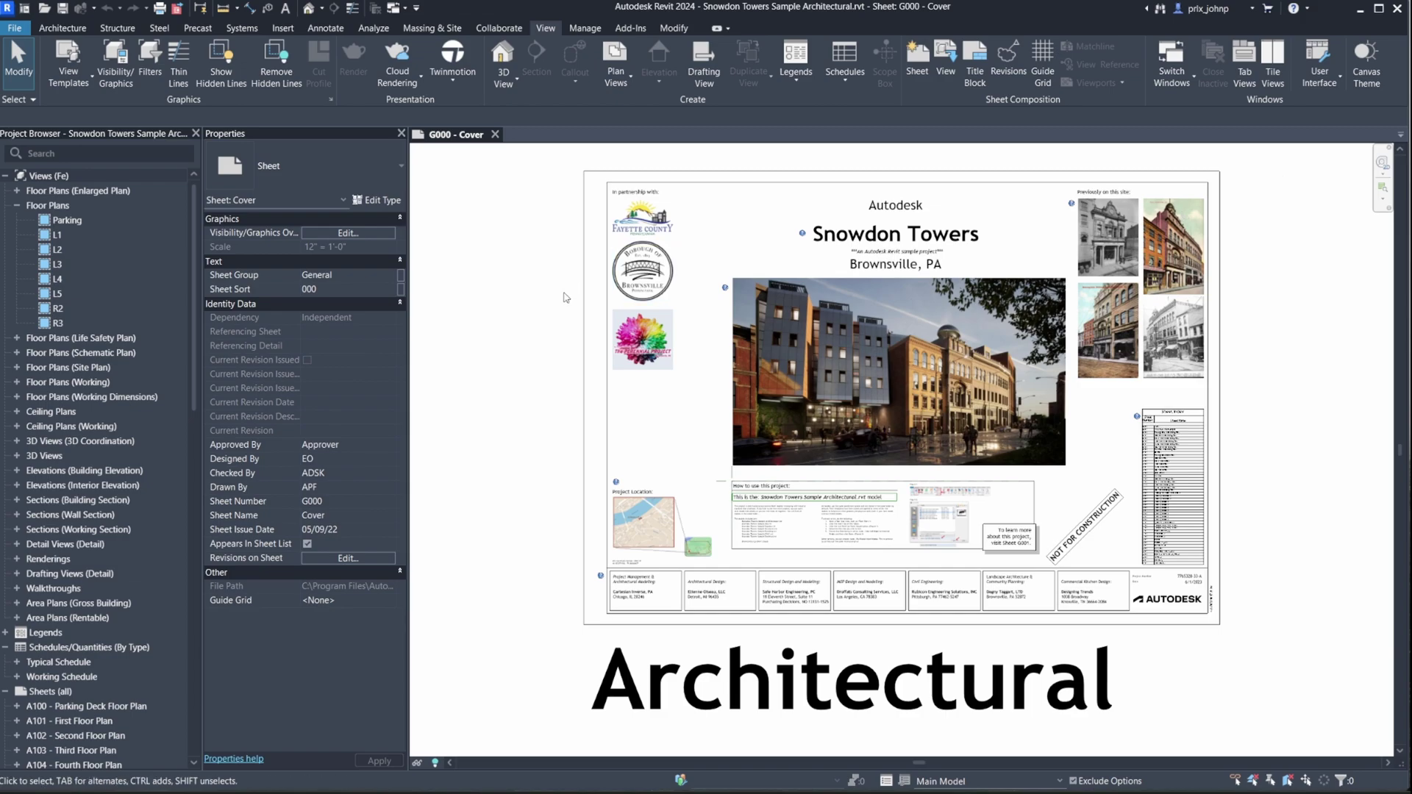
pyautogui.click(377, 200)
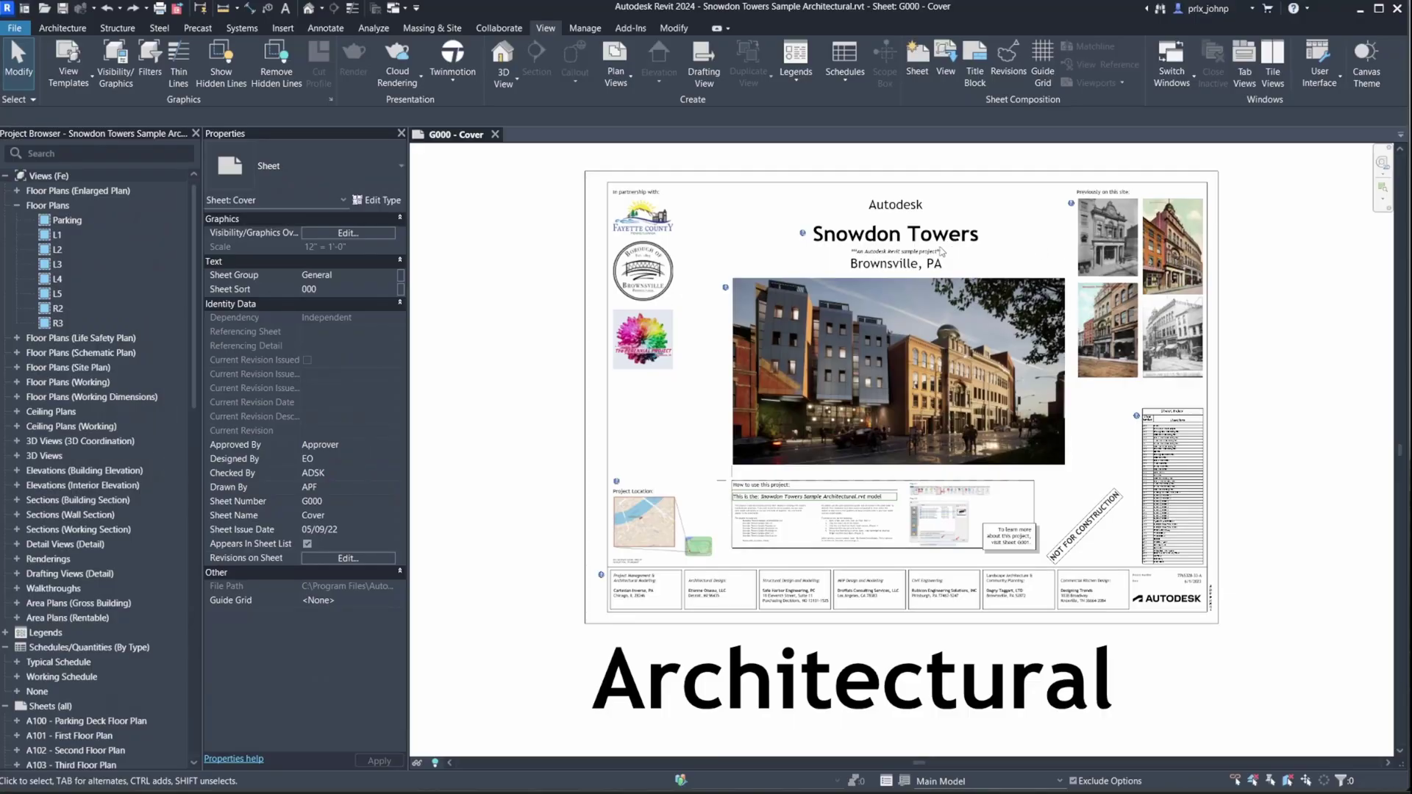
# Zoom in on the cover sheet's Sheet Index, select it, and leave Resize Rows at None
pyautogui.scroll(3, 798, 235)
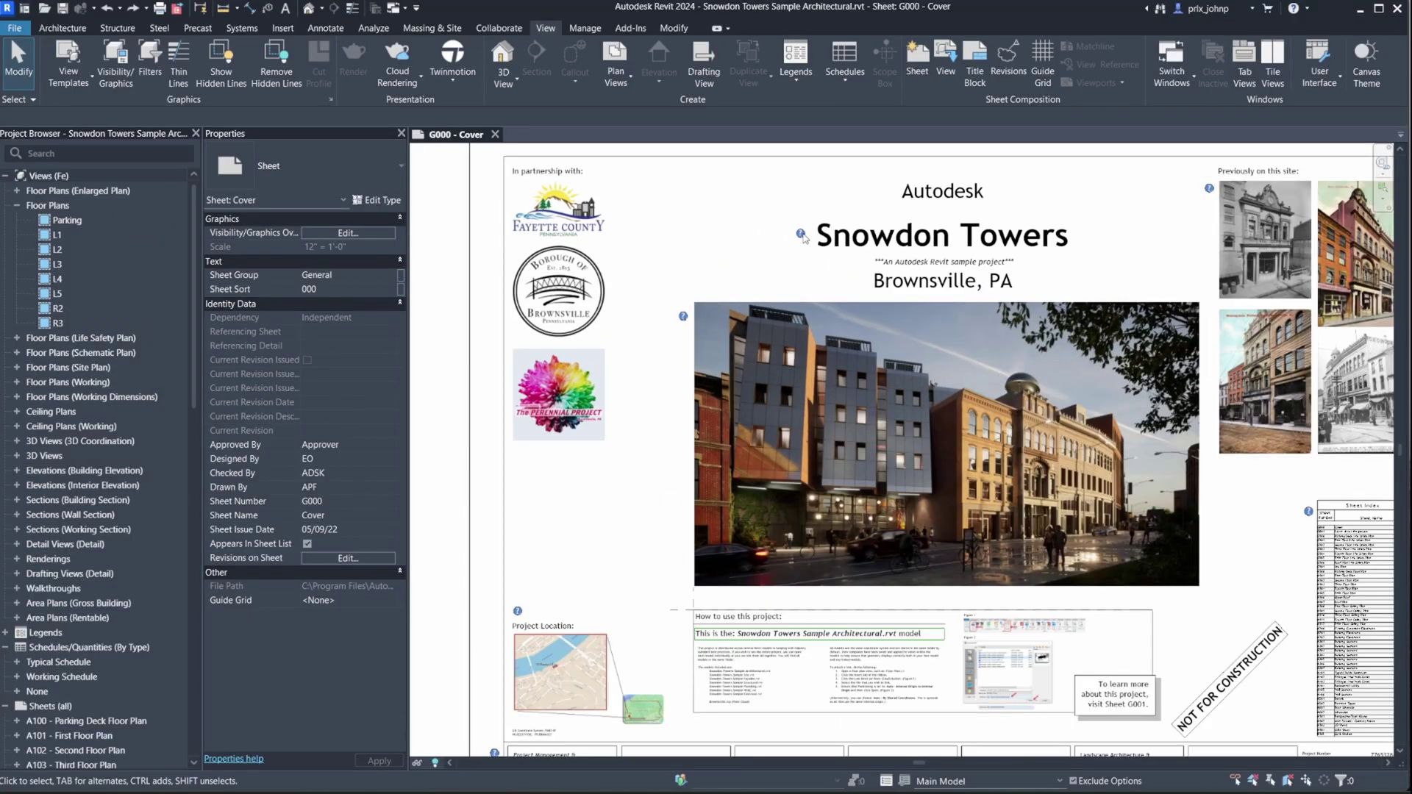
pyautogui.scroll(-2, 979, 329)
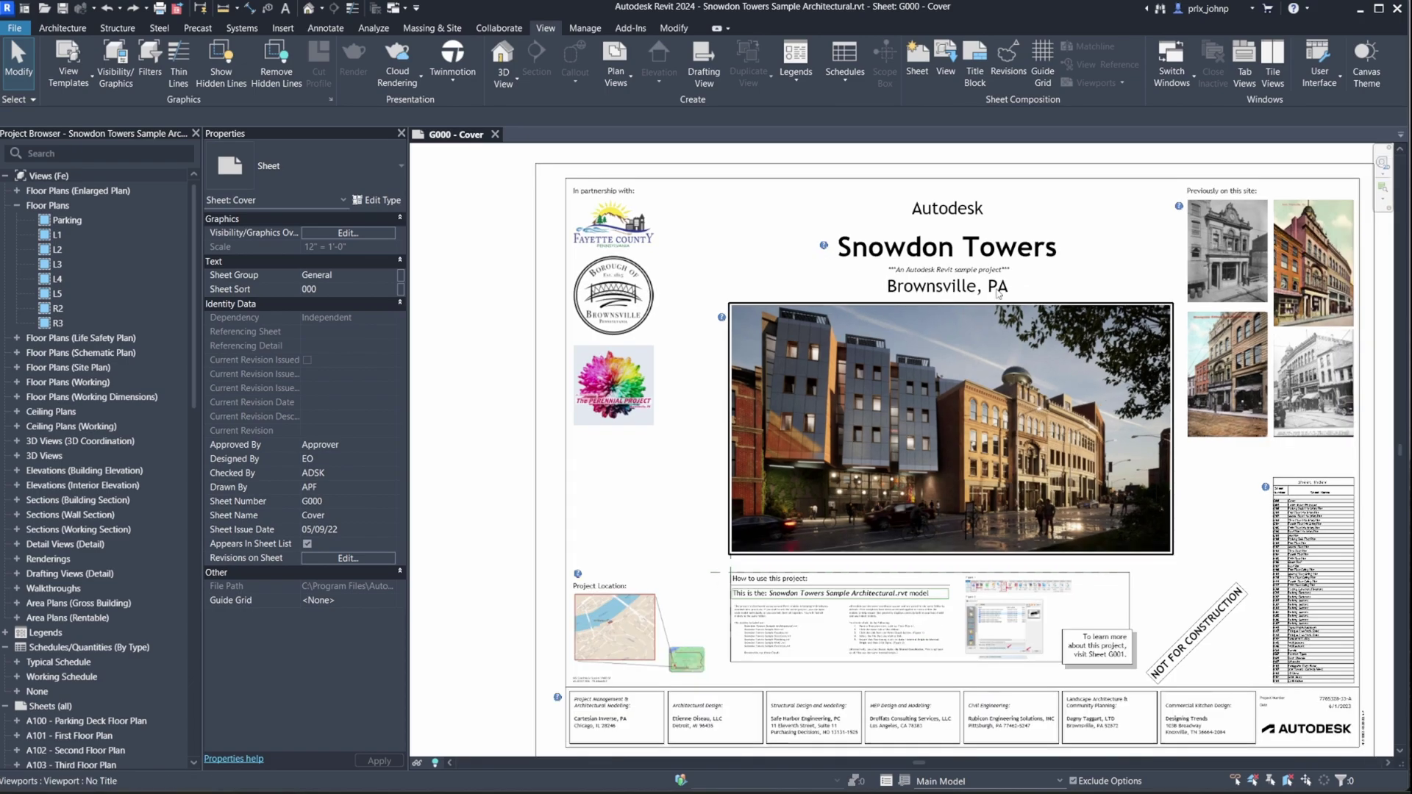
pyautogui.moveTo(1175, 336); pyautogui.dragTo(1004, 162, button='middle')
pyautogui.scroll(4, 1176, 394)
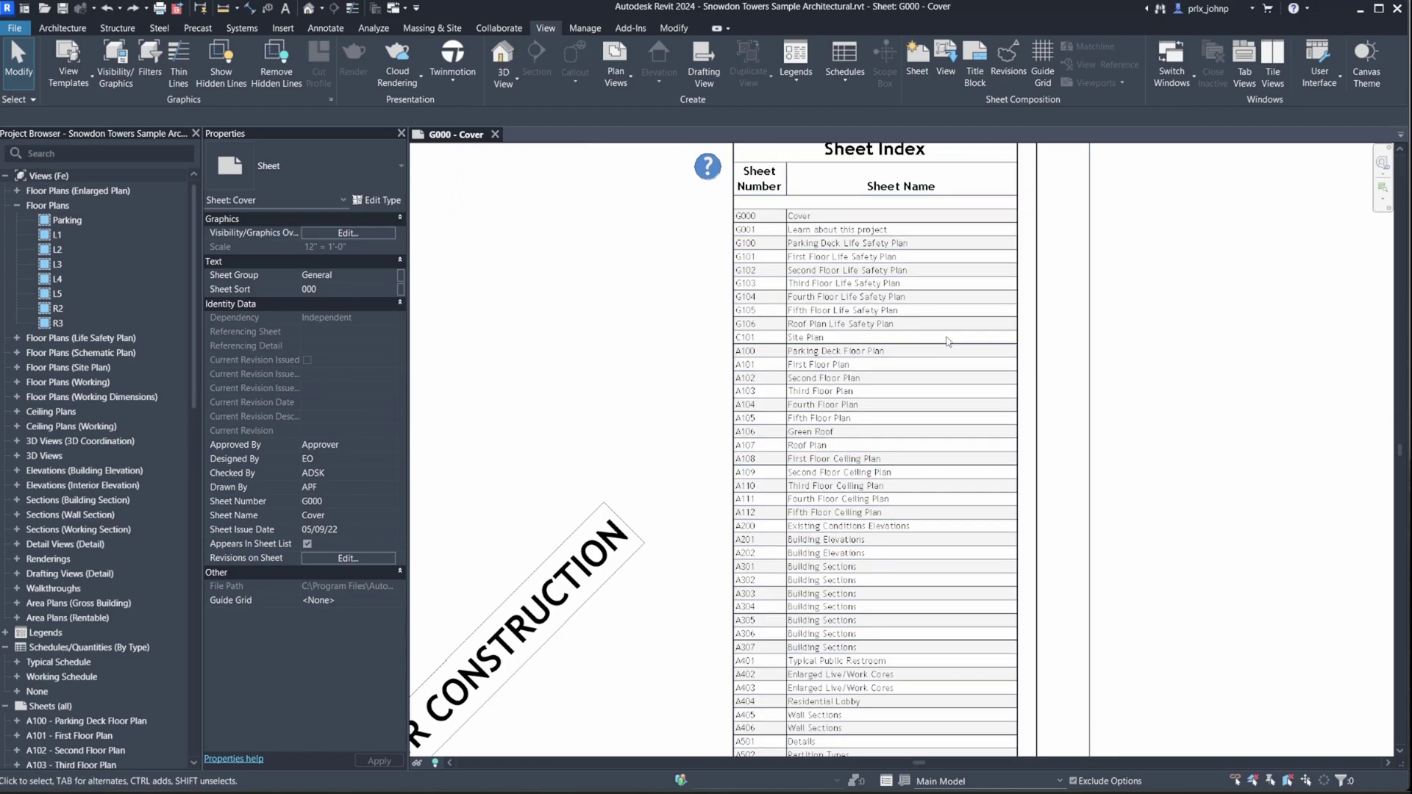
pyautogui.moveTo(960, 326); pyautogui.dragTo(949, 321, button='middle')
pyautogui.click(950, 313)
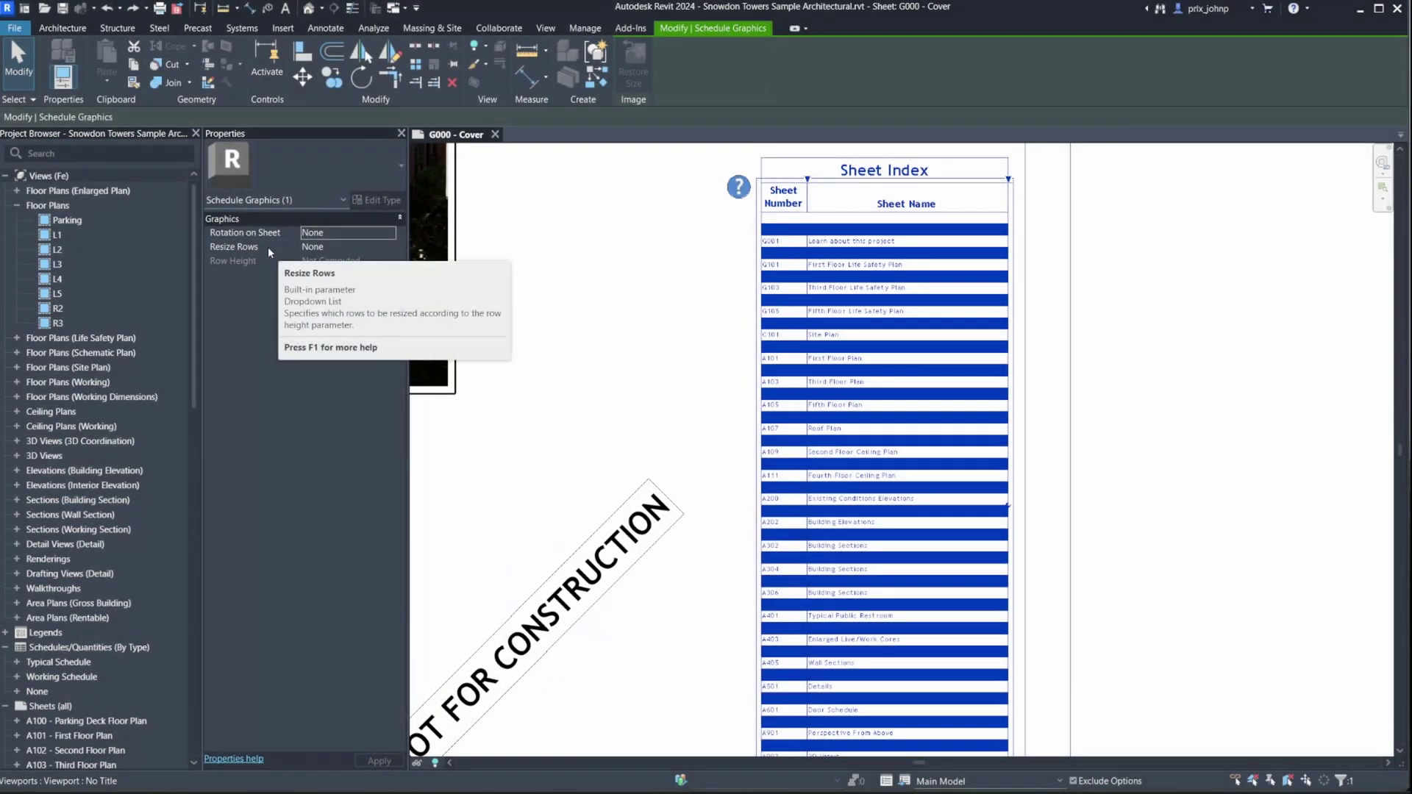
pyautogui.click(390, 248)
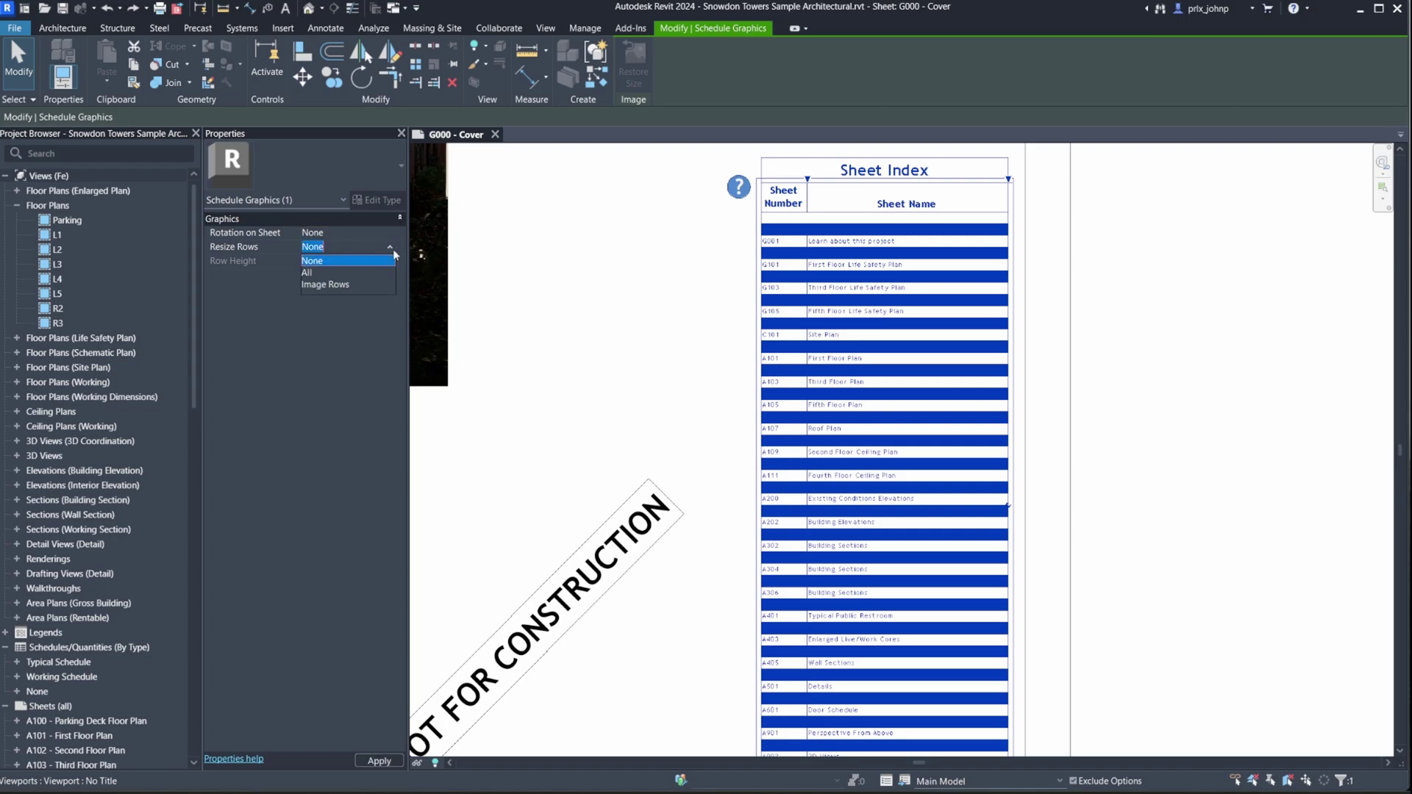
pyautogui.click(612, 274)
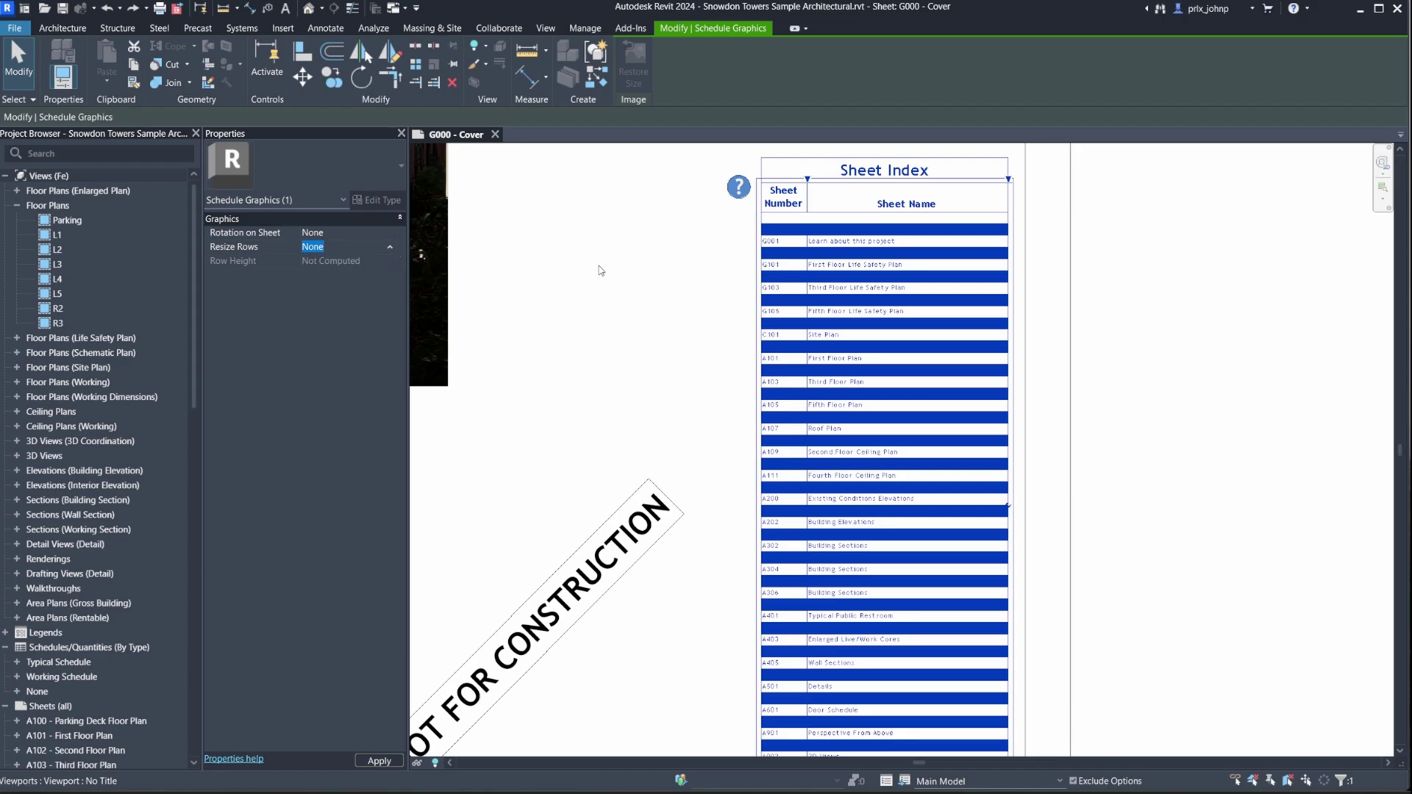
pyautogui.click(637, 278)
pyautogui.scroll(1, 784, 274)
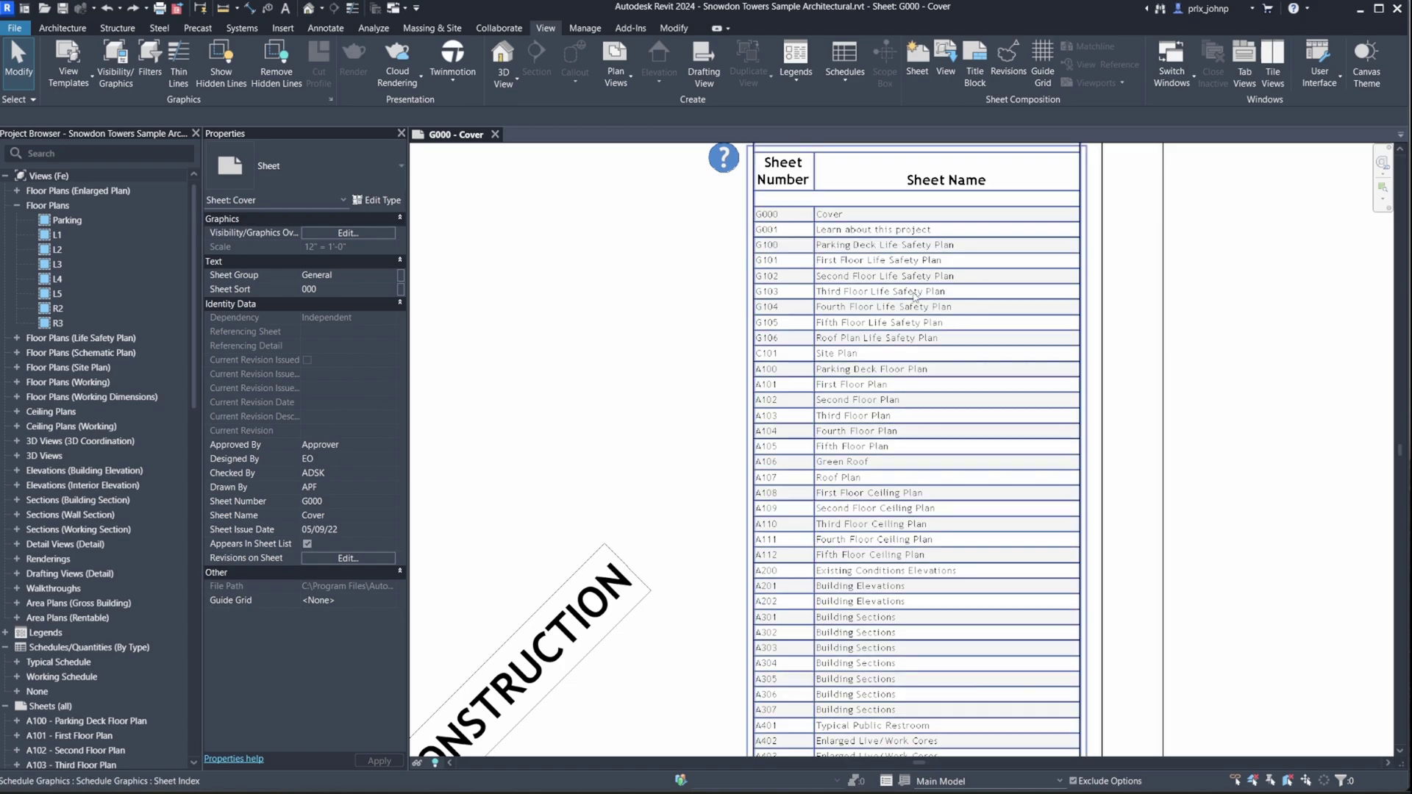
# Set the Sheet Index's Resize Rows to All with row height 0 and apply it
pyautogui.click(752, 221)
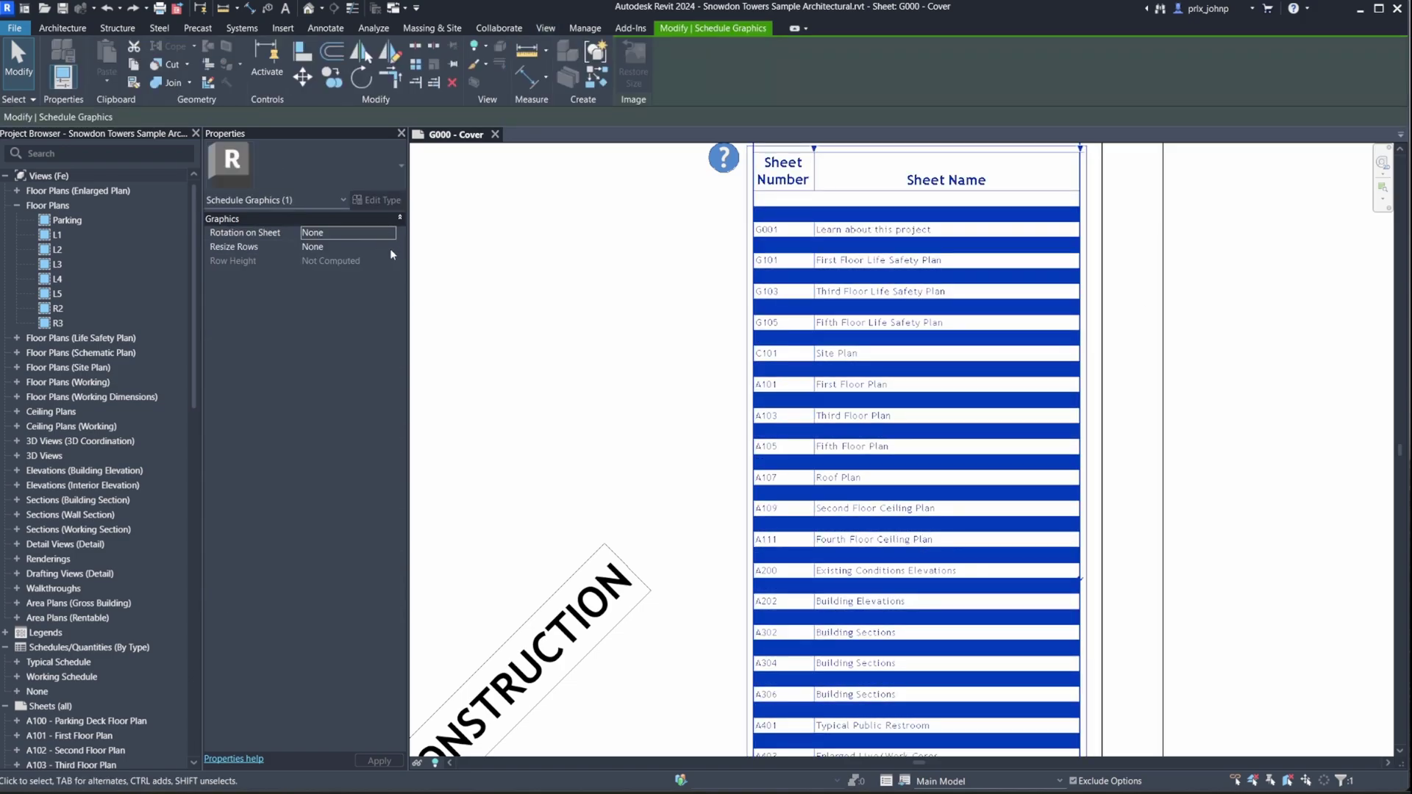
pyautogui.click(390, 248)
pyautogui.click(334, 269)
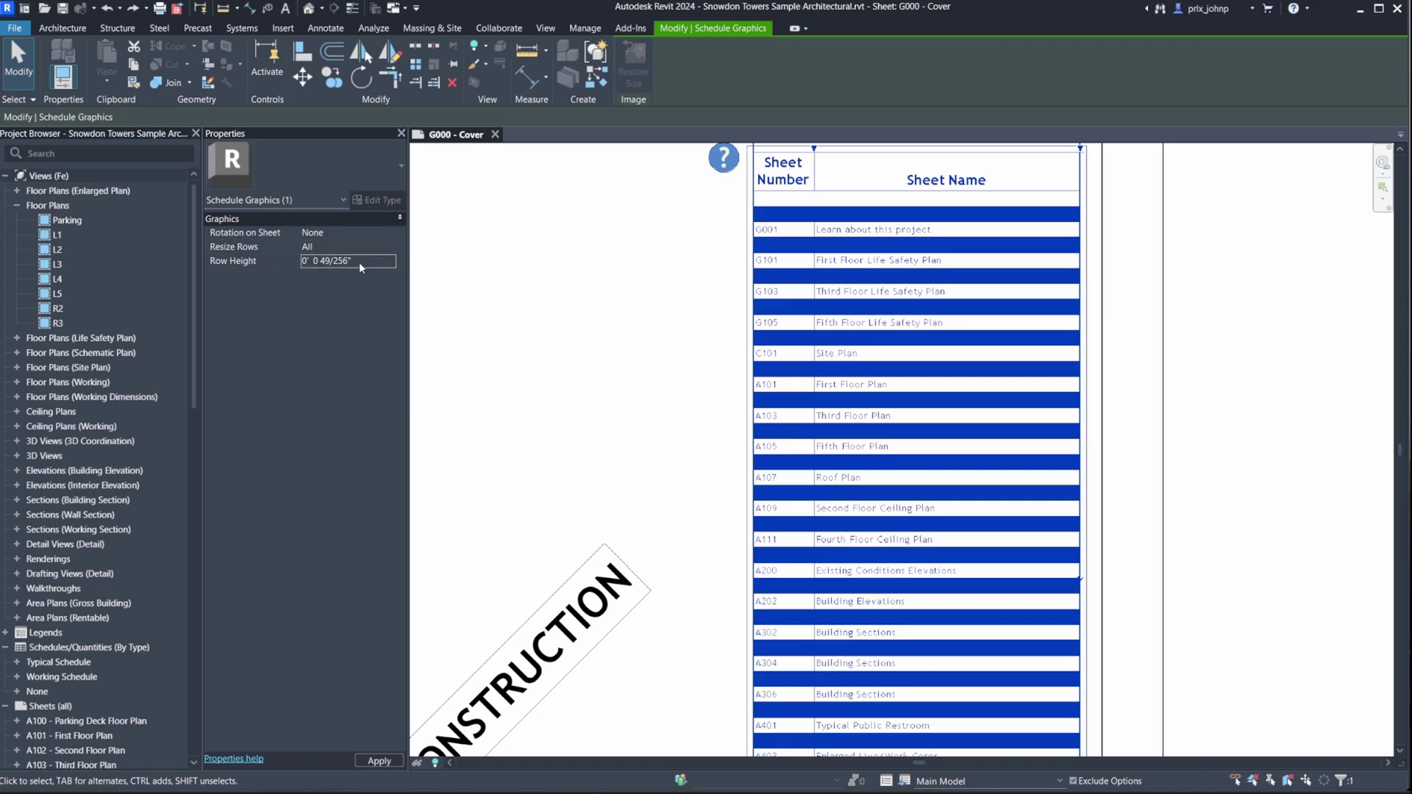
pyautogui.write('0')
pyautogui.click(536, 378)
pyautogui.scroll(-3, 940, 449)
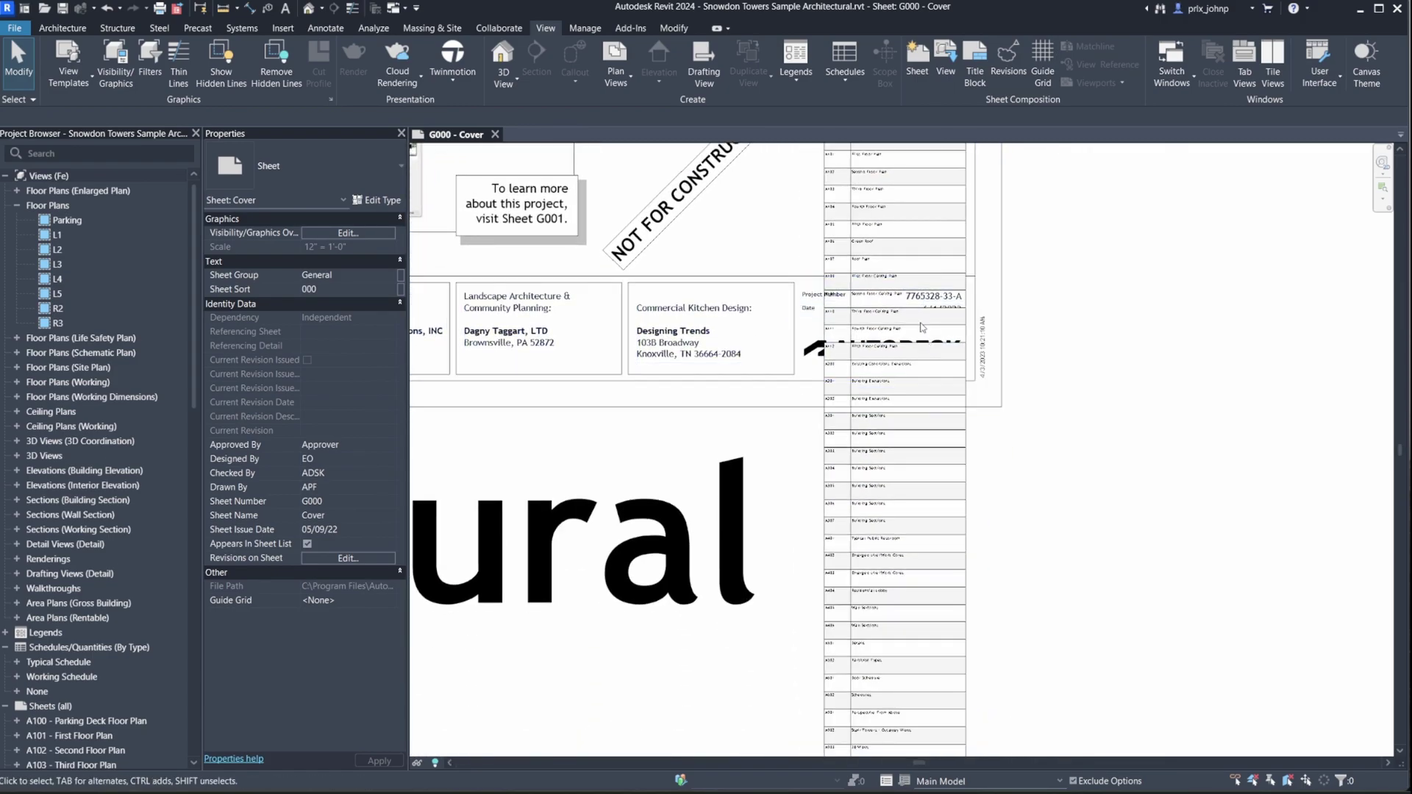
pyautogui.scroll(3, 940, 449)
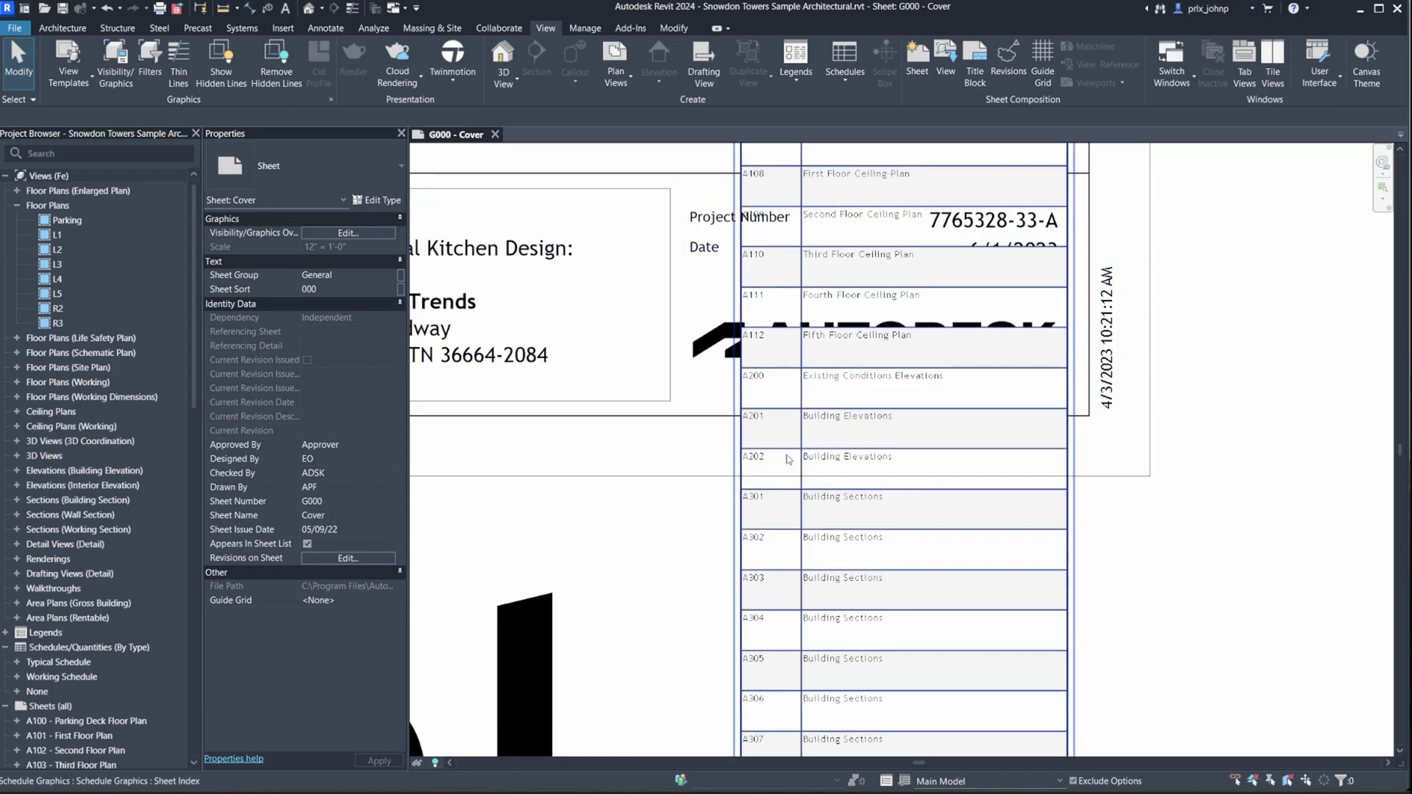
pyautogui.scroll(-3, 823, 451)
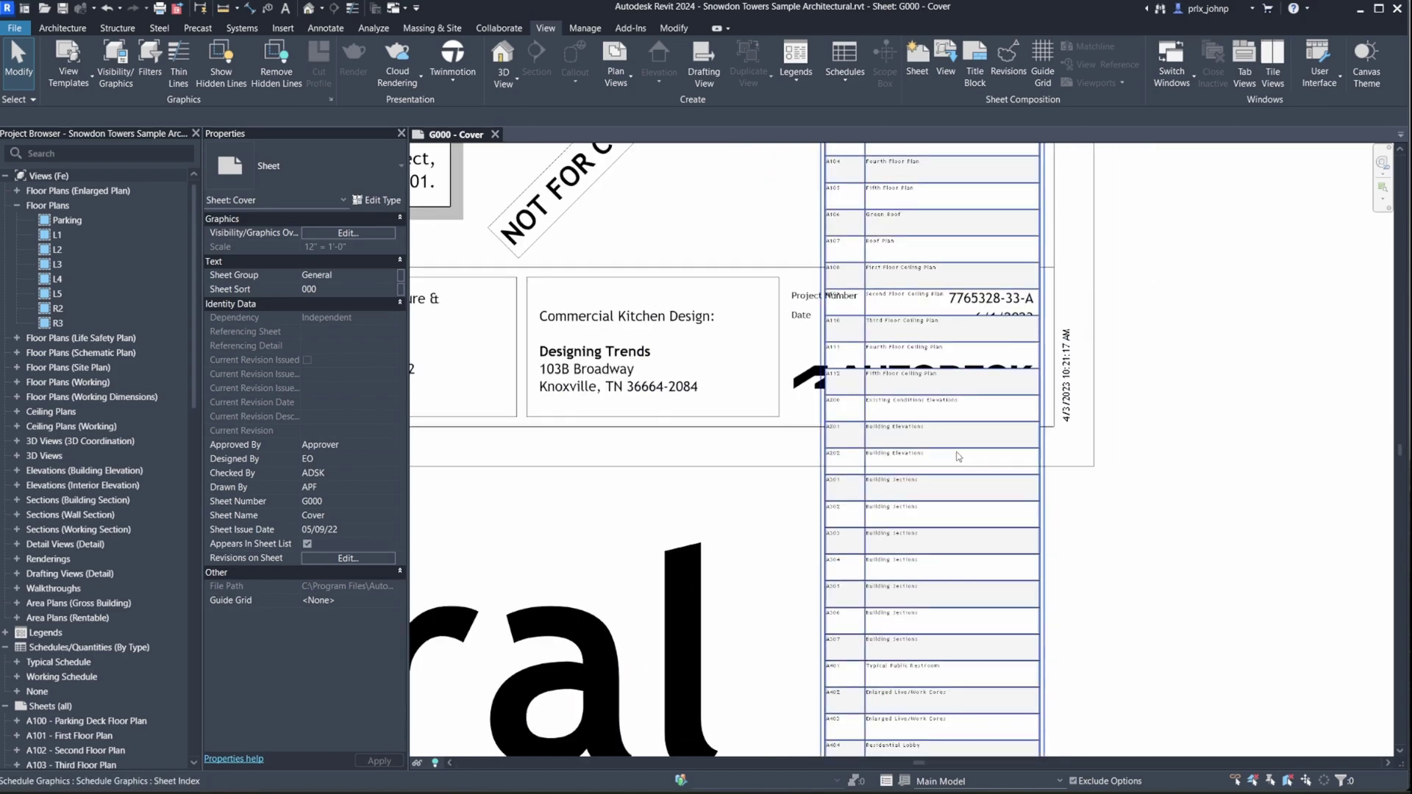
pyautogui.scroll(-3, 829, 443)
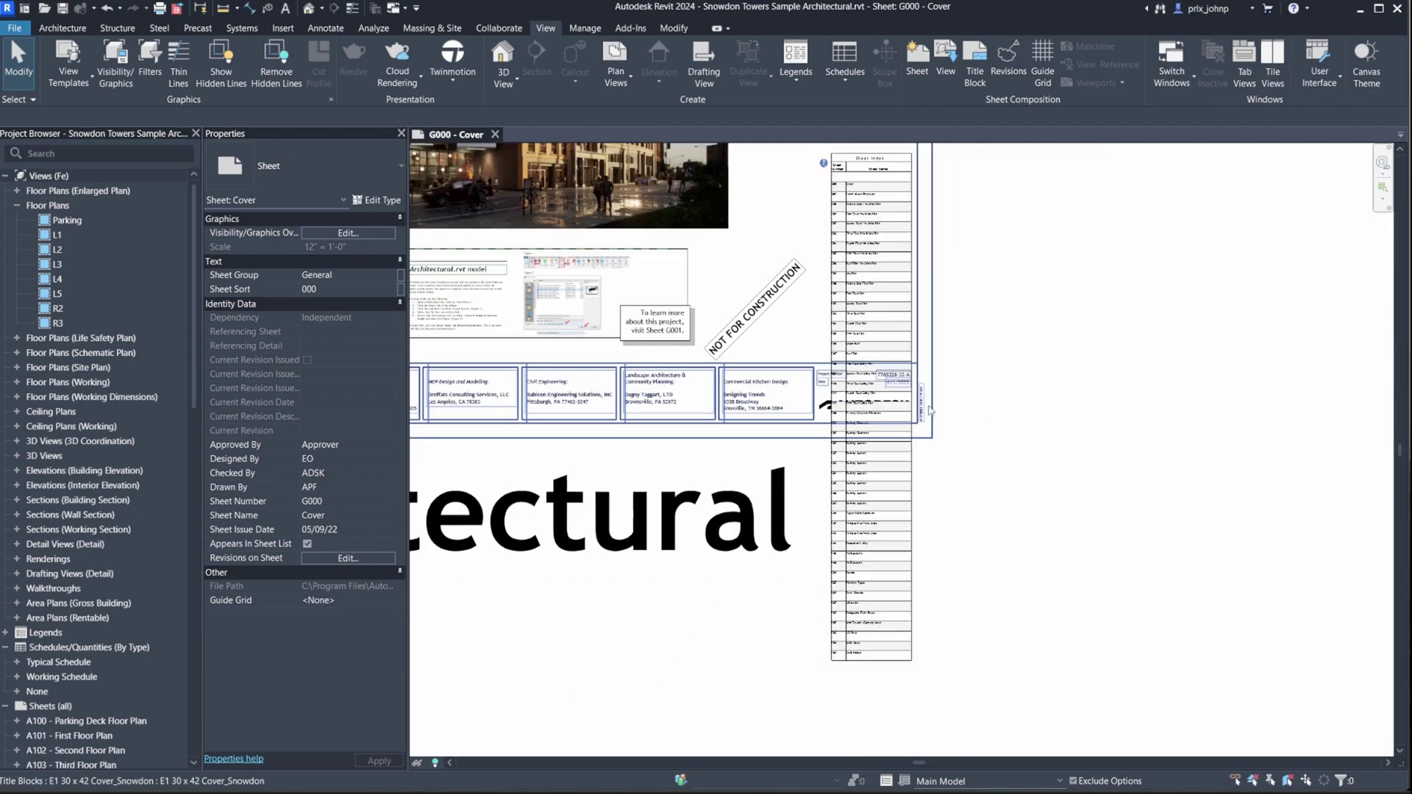
pyautogui.scroll(2, 862, 199)
pyautogui.scroll(3, 862, 199)
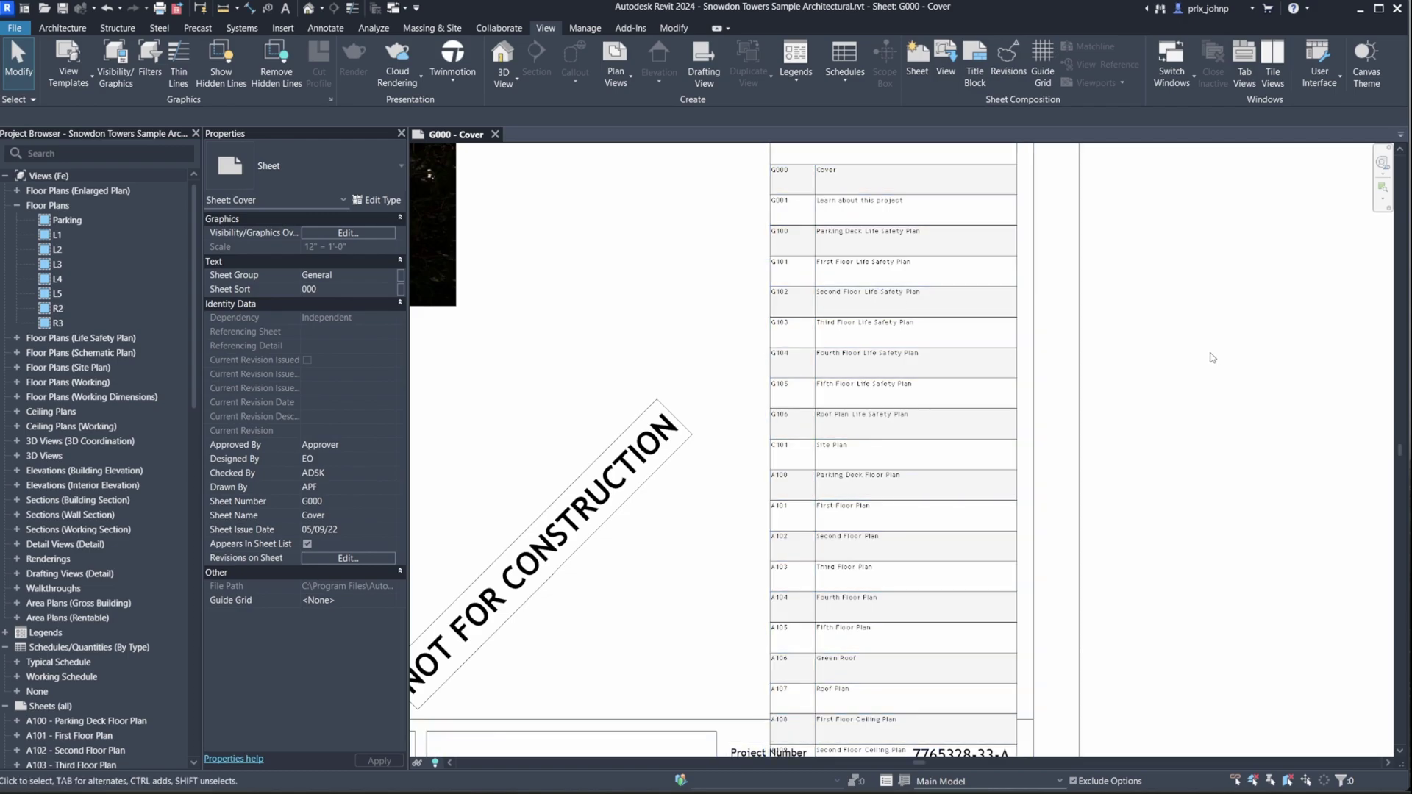
pyautogui.scroll(-5, 1212, 360)
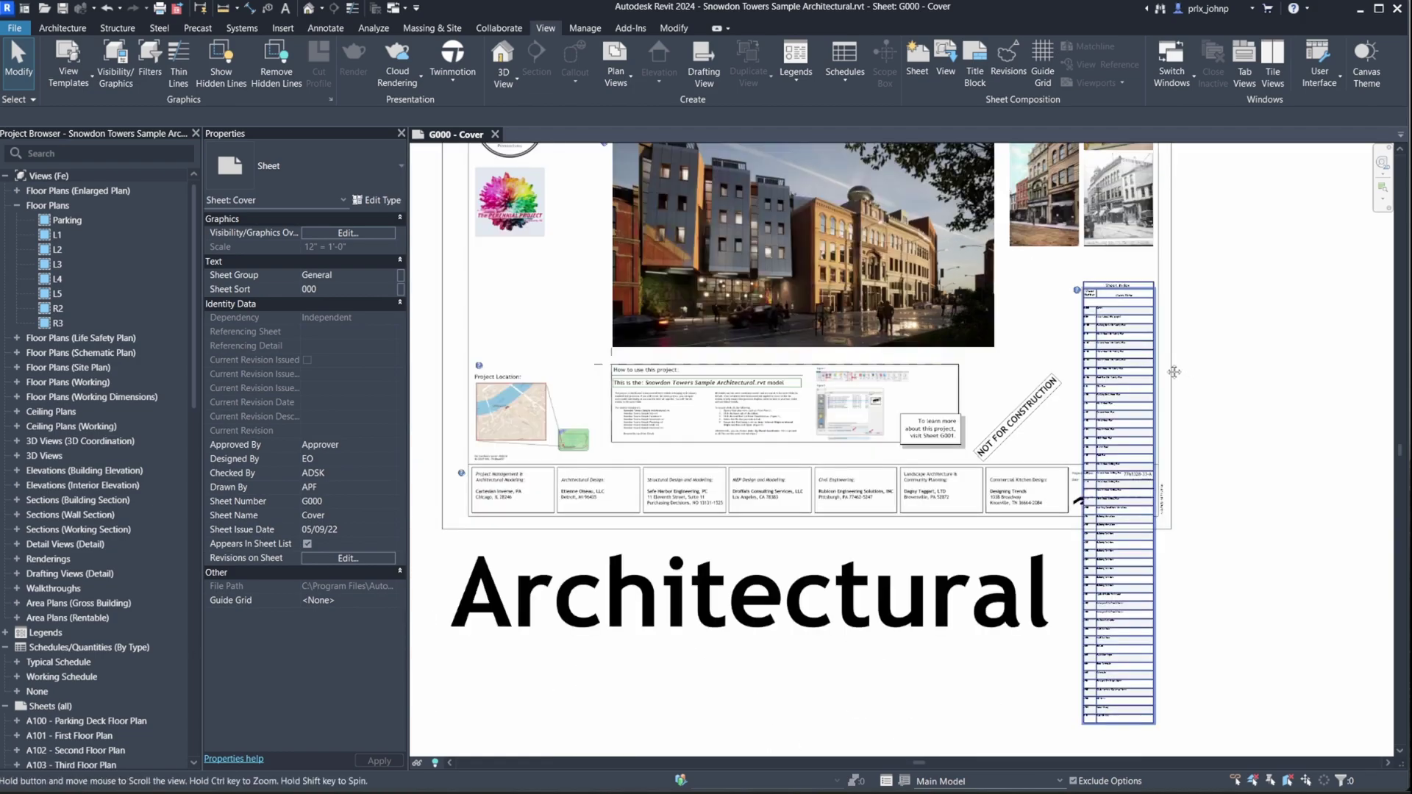
# Open the L1 floor plan, then use its context menu to open sheet A101 - First Floor Plan
pyautogui.moveTo(1180, 375); pyautogui.dragTo(1233, 426, button='middle')
pyautogui.click(56, 234)
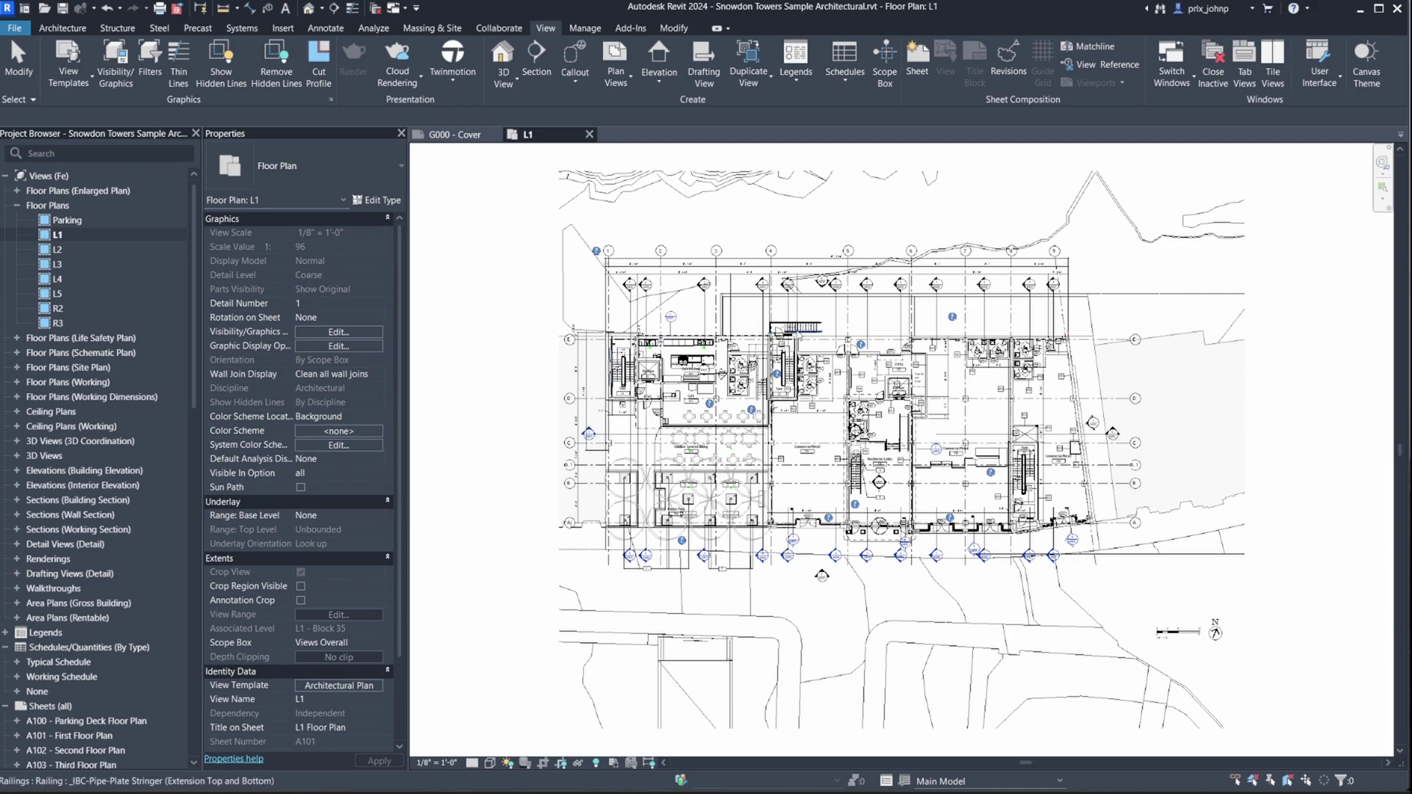
pyautogui.scroll(2, 740, 337)
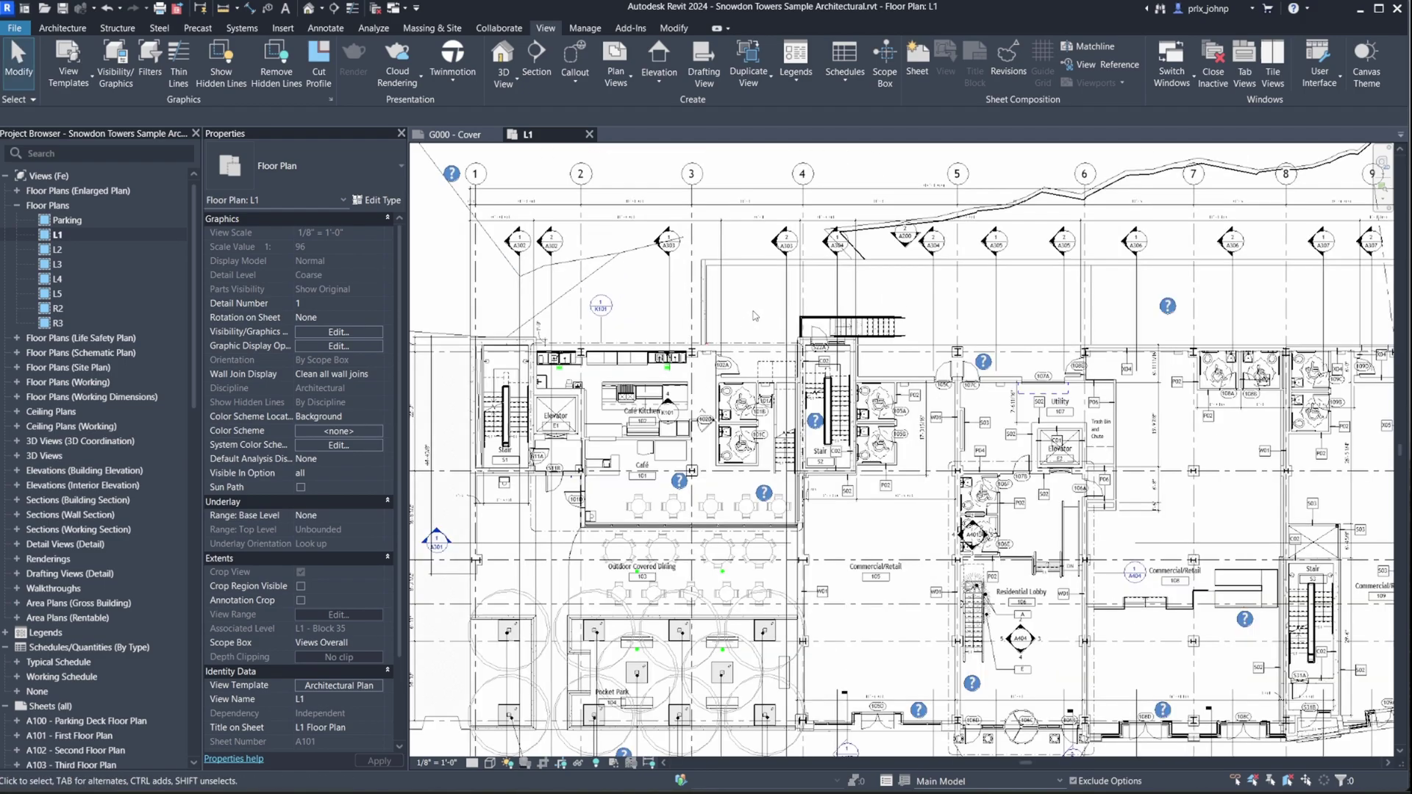
pyautogui.rightClick(755, 317)
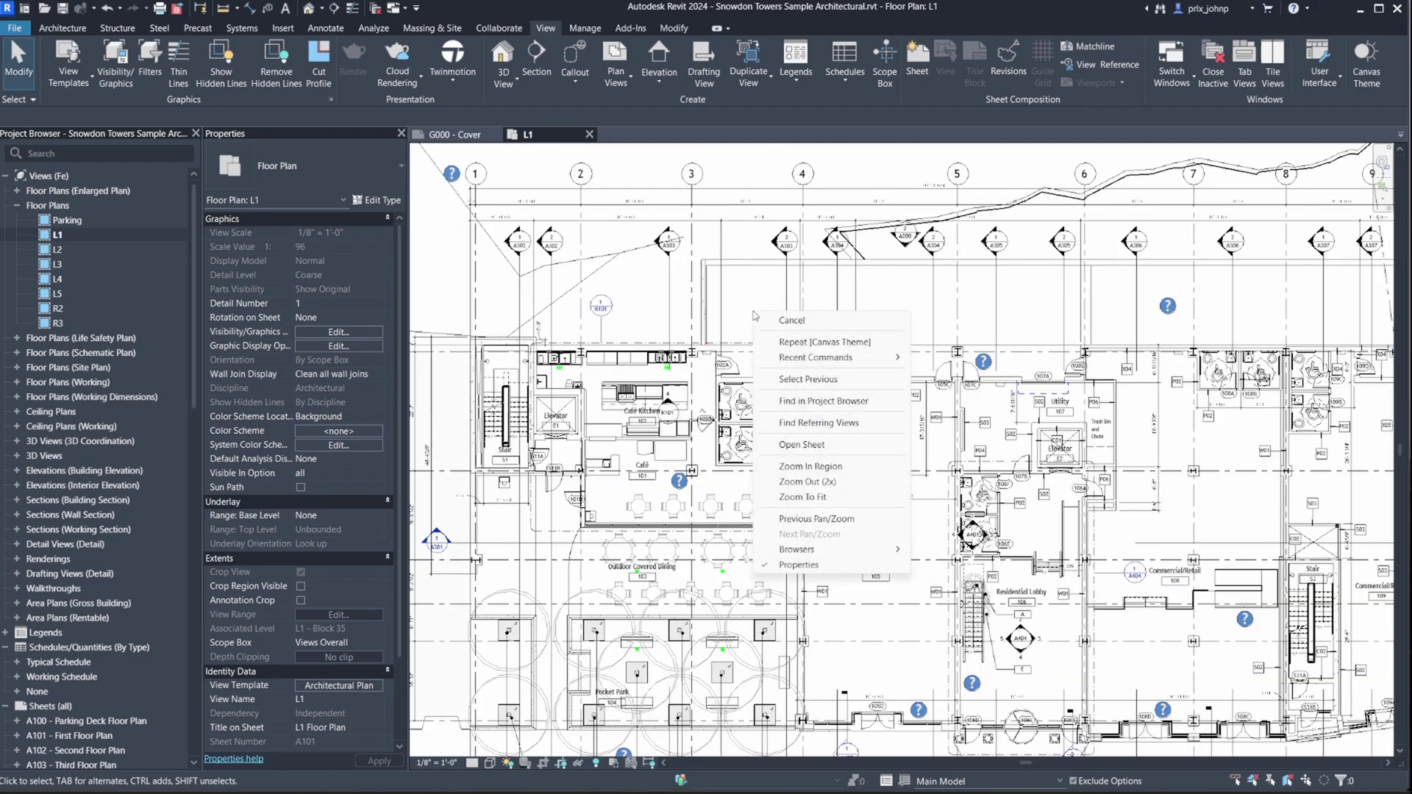
pyautogui.click(822, 446)
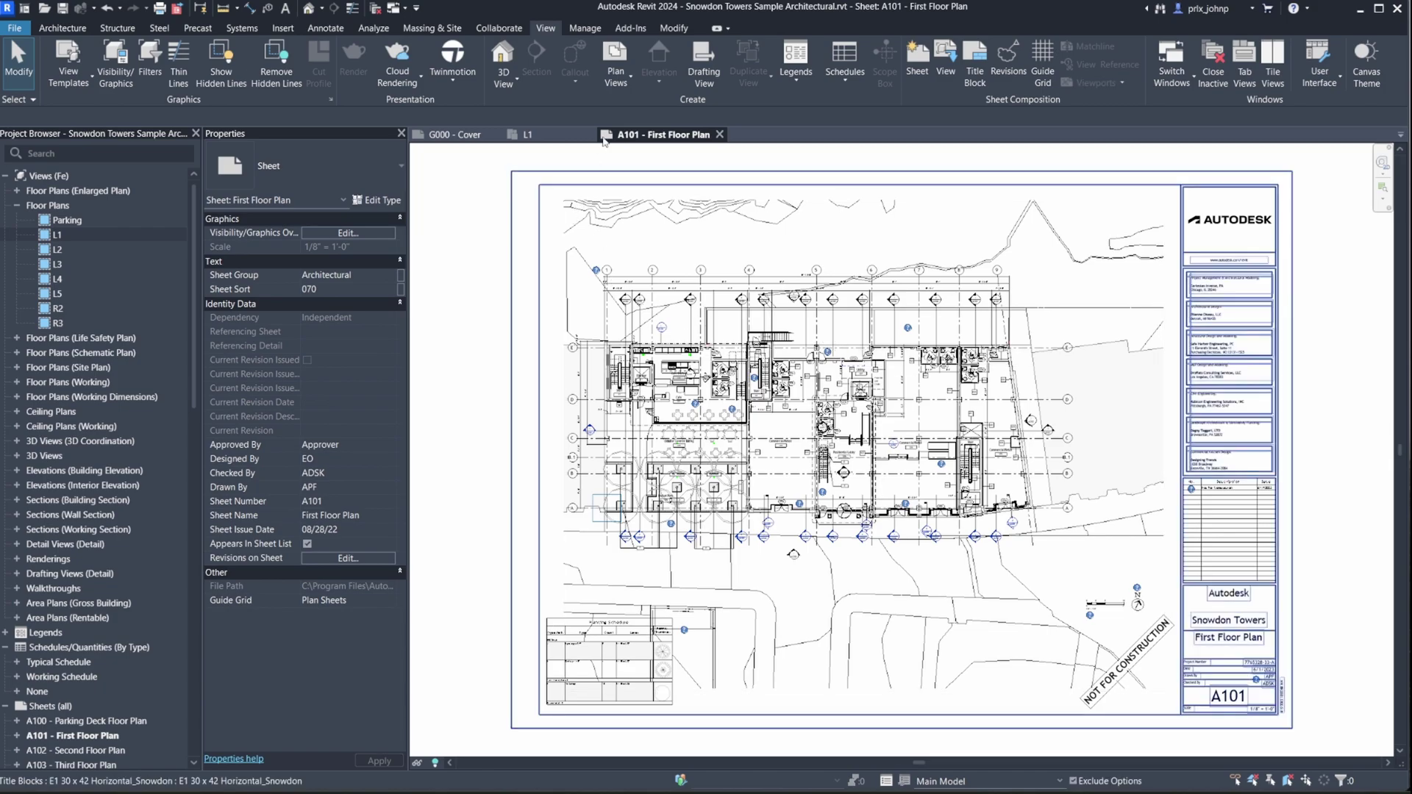
# Dismiss Project Parameters on the Manage tab, return to the L1 plan, and select door 102A
pyautogui.click(584, 28)
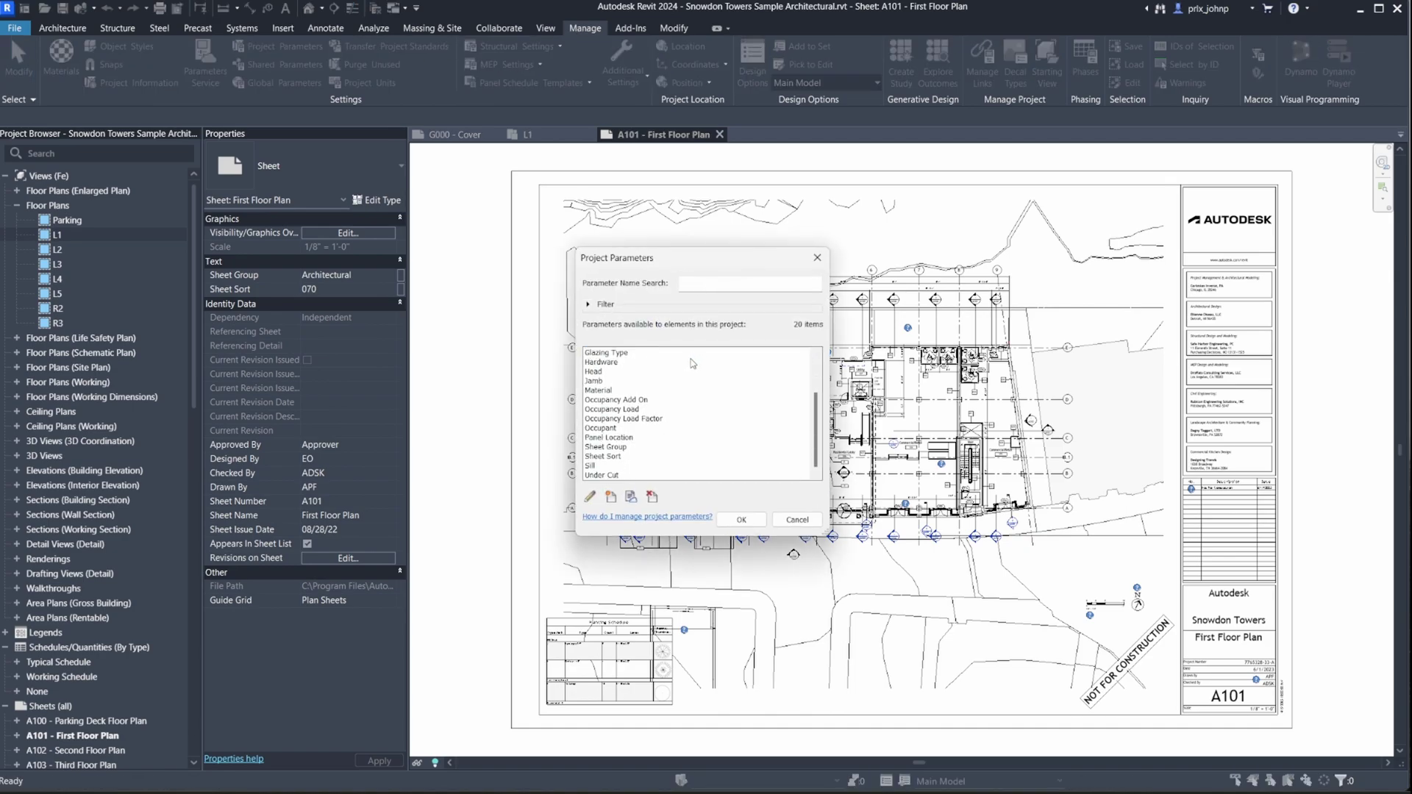
pyautogui.press('Escape')
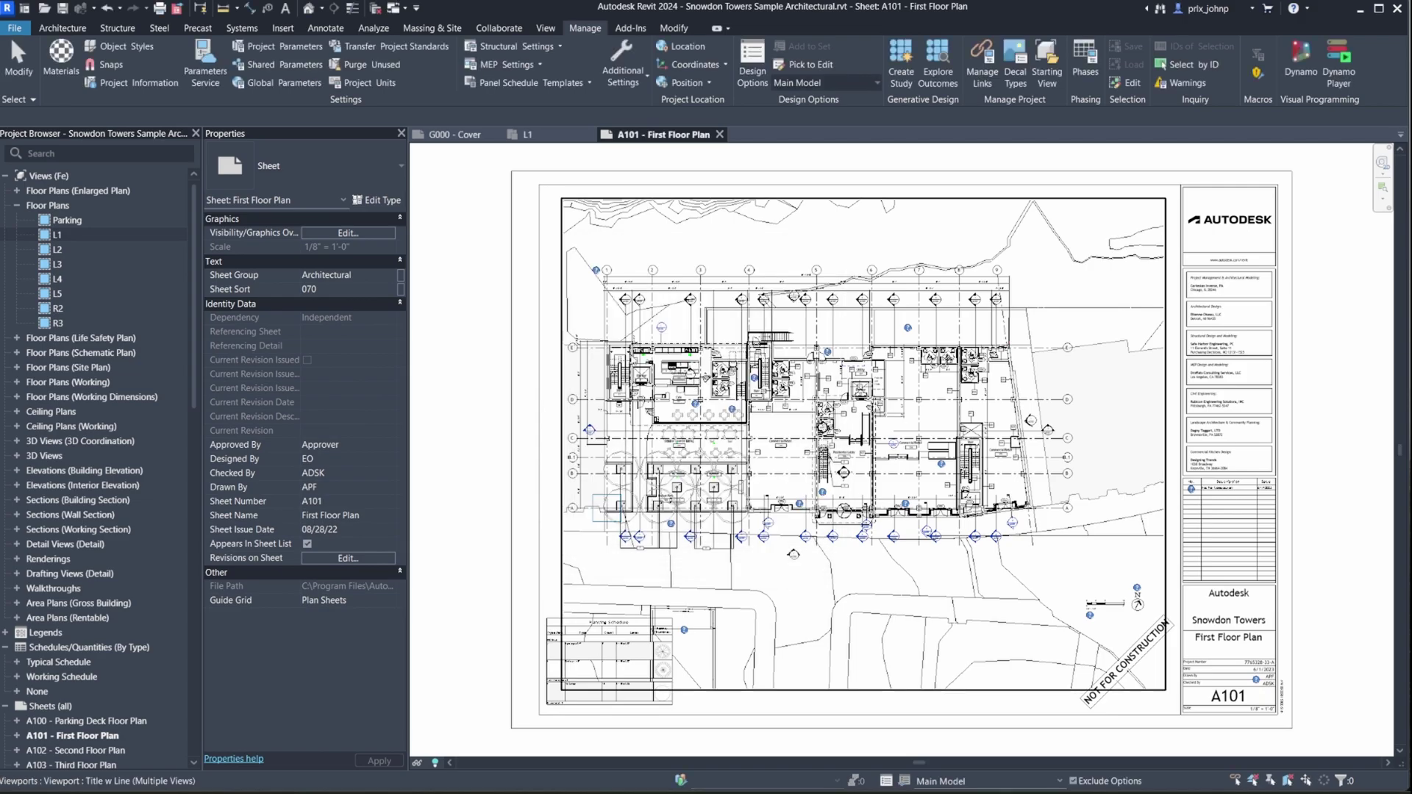
pyautogui.click(545, 135)
pyautogui.scroll(5, 776, 342)
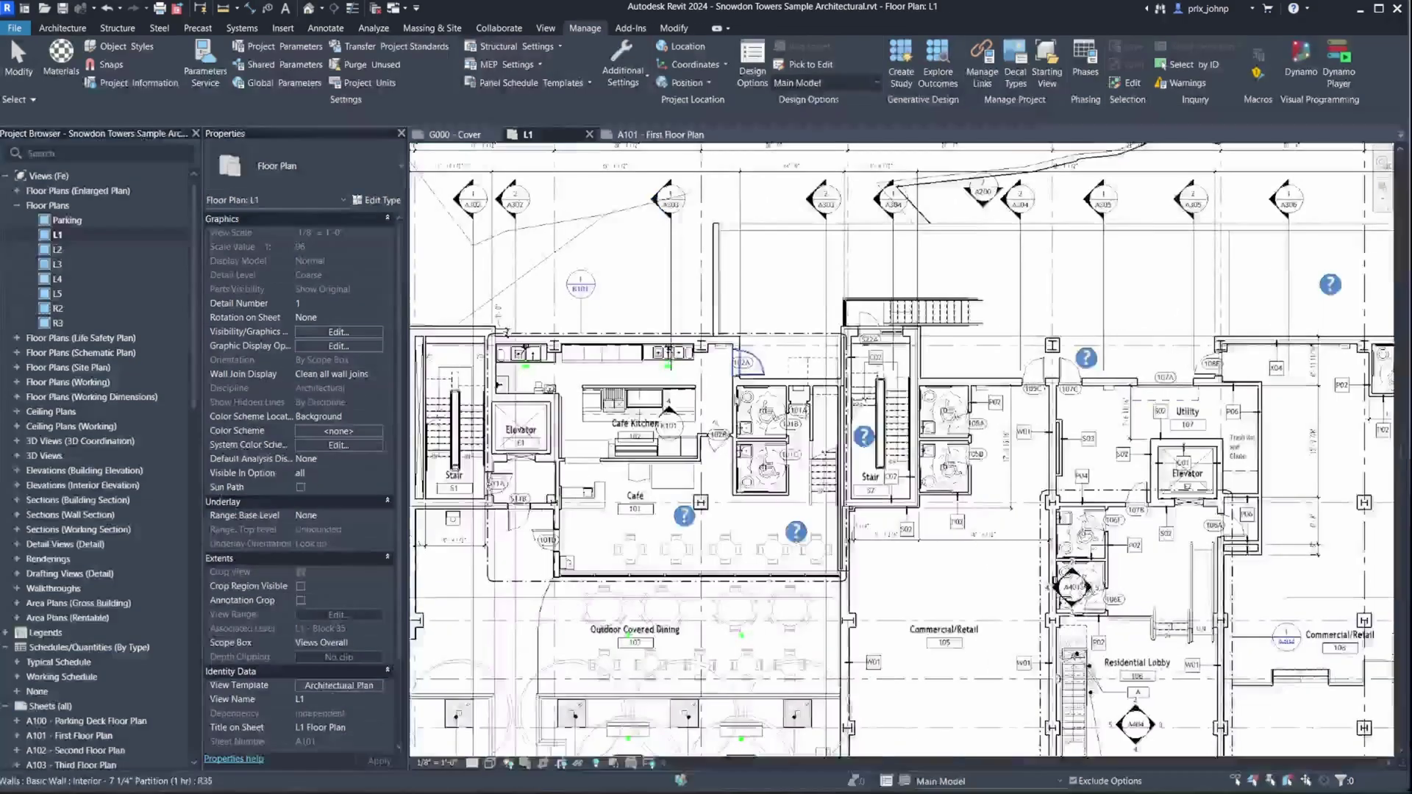
pyautogui.click(795, 358)
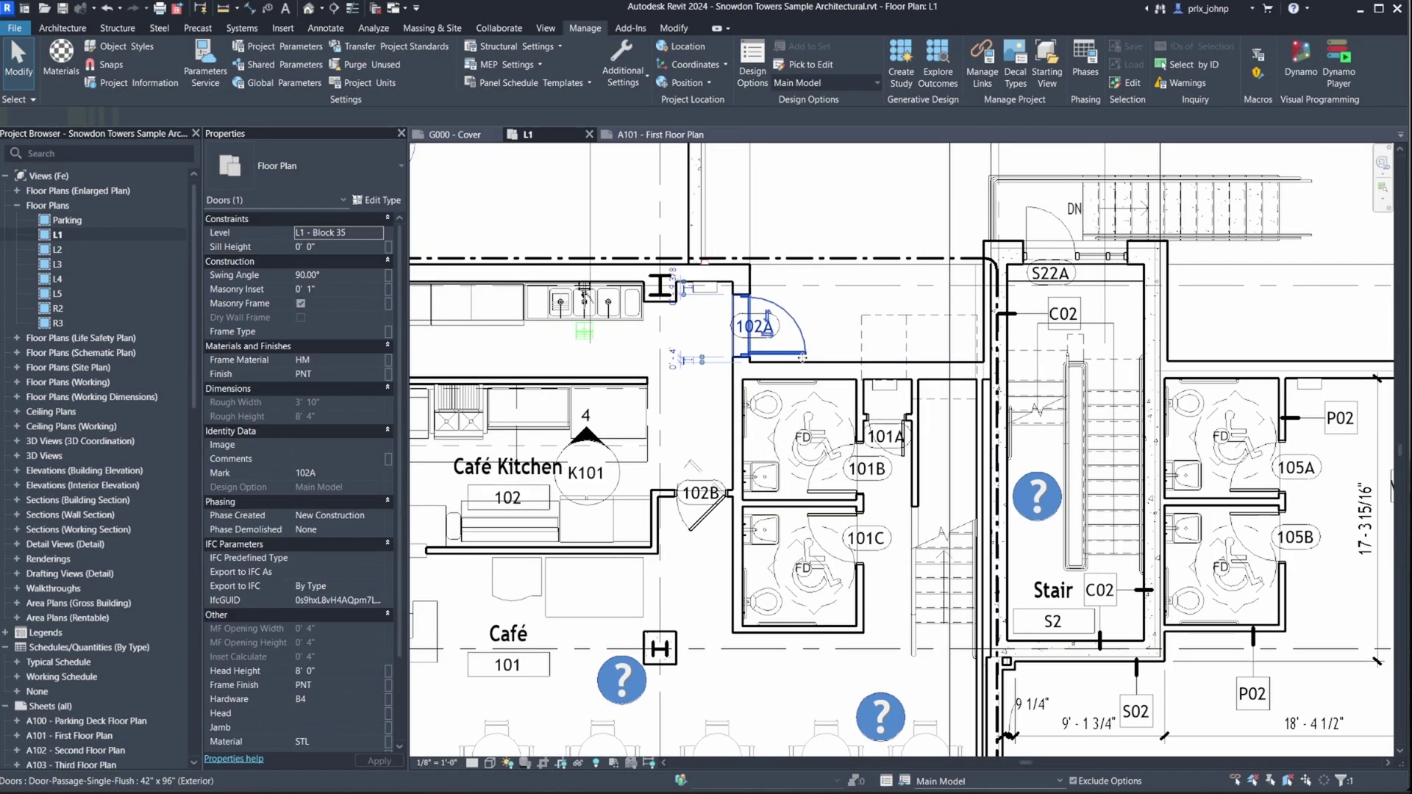
pyautogui.scroll(-1, 333, 354)
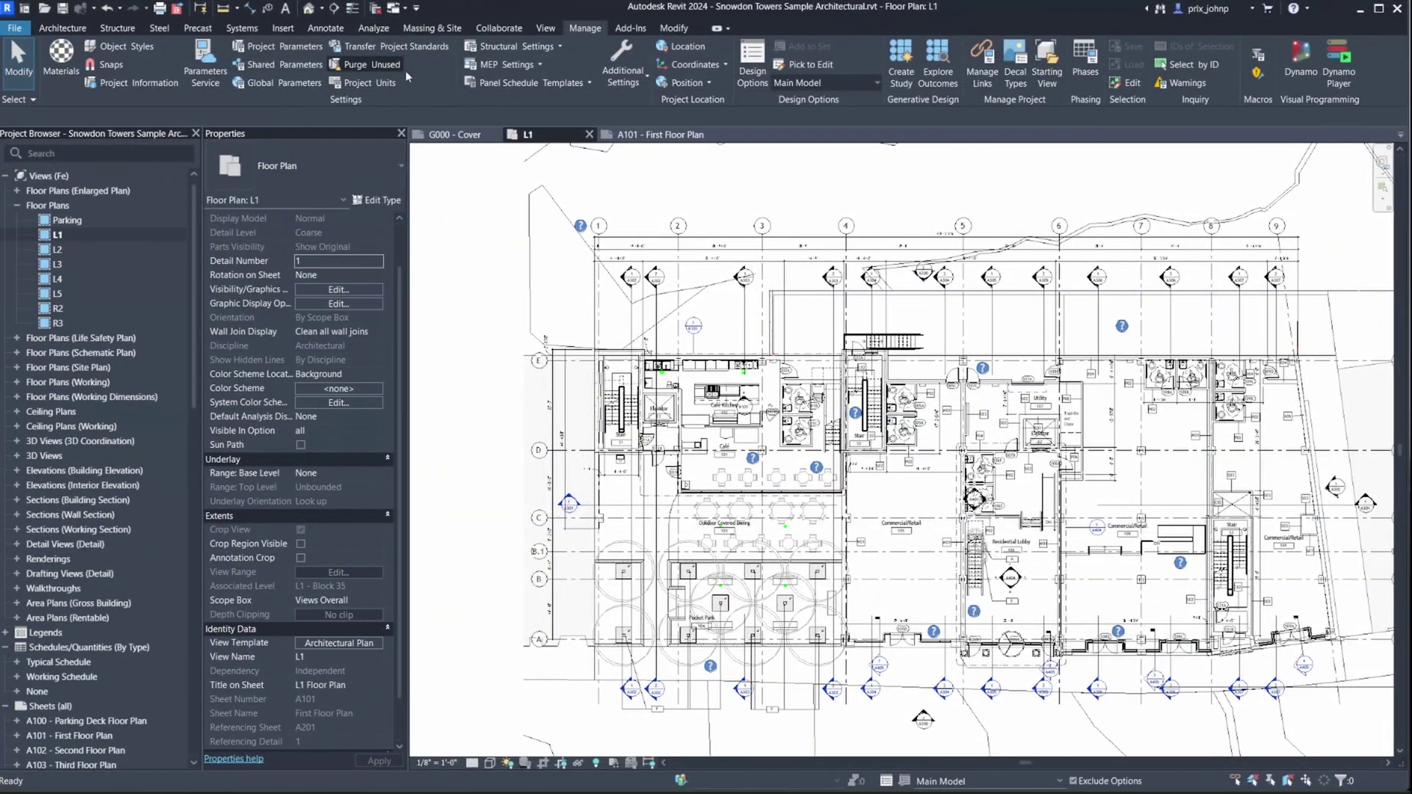
pyautogui.click(403, 71)
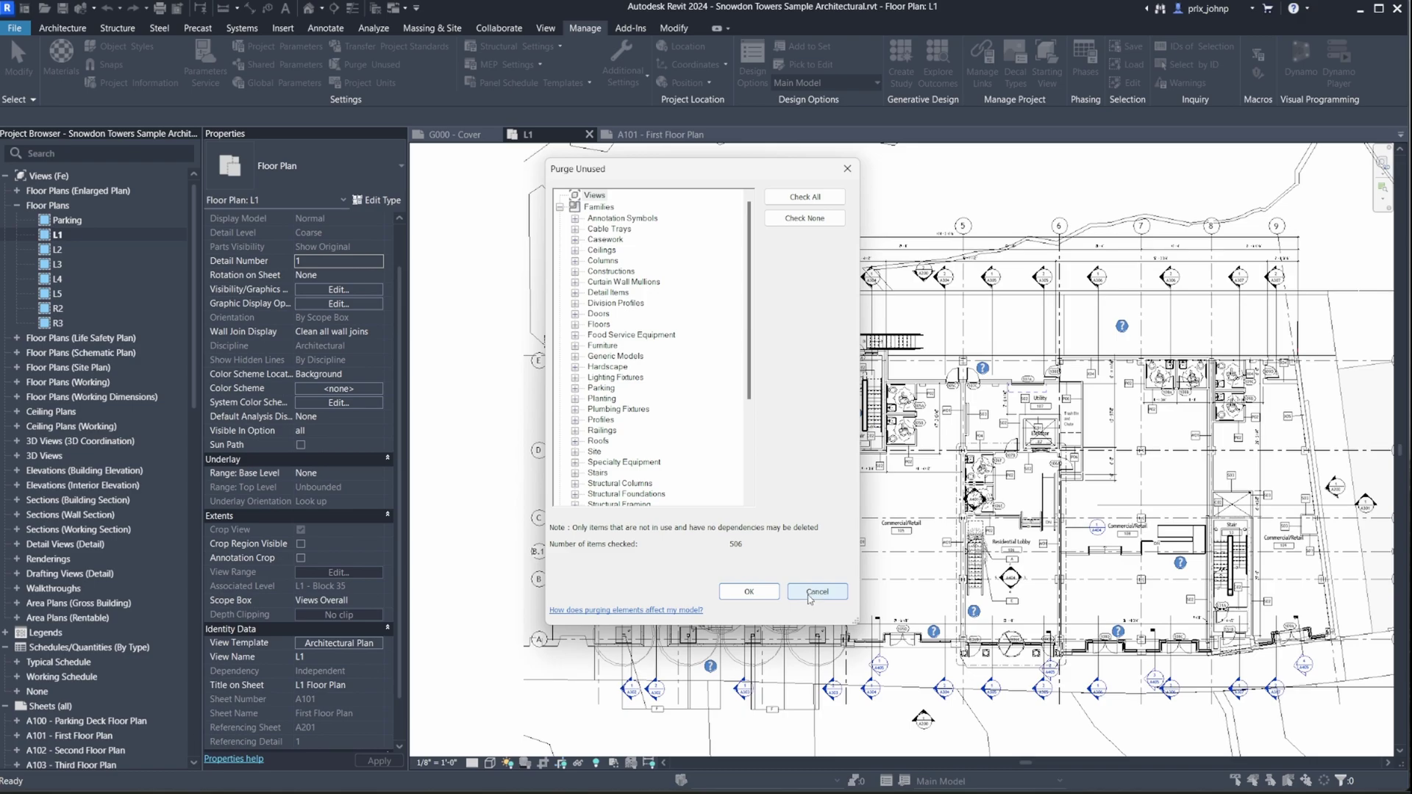
pyautogui.click(813, 595)
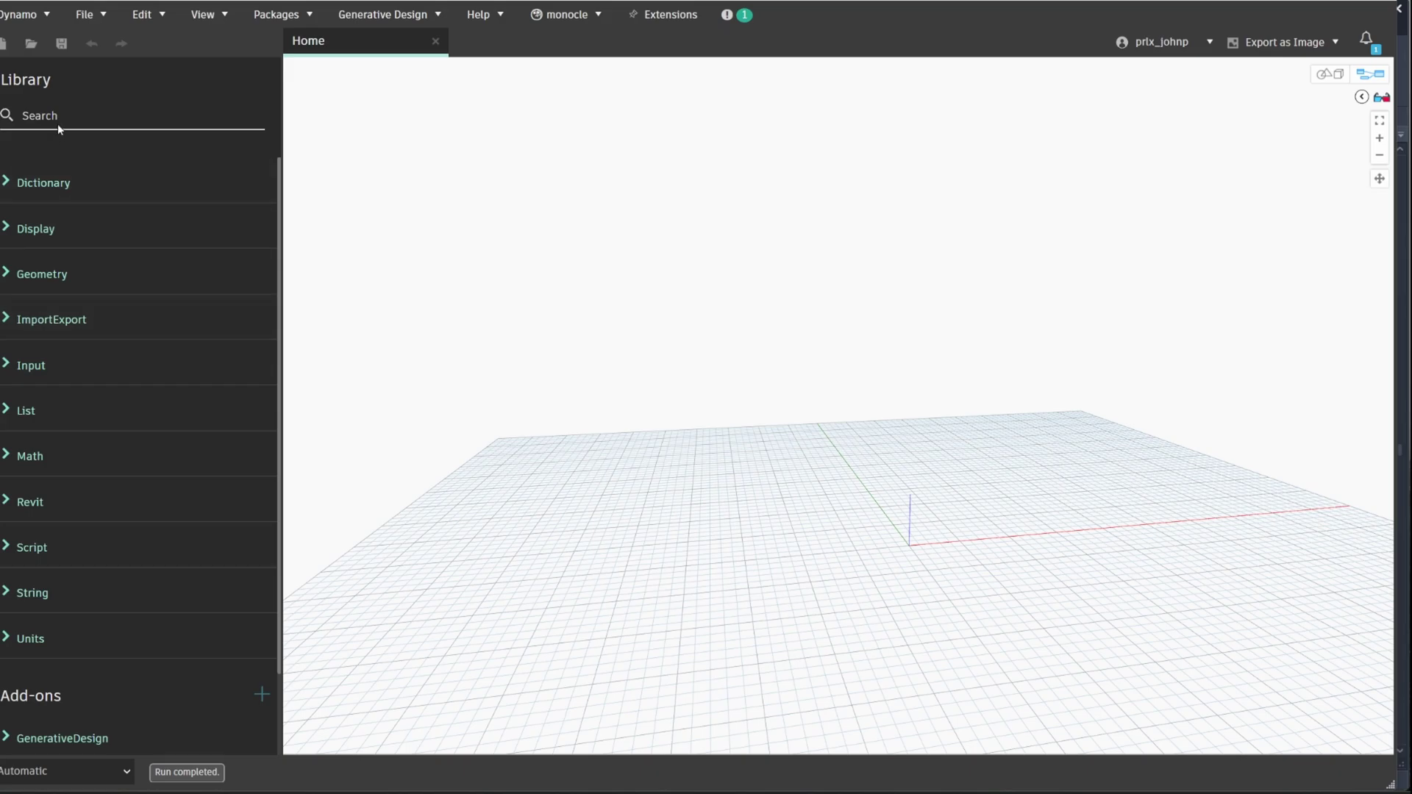
# Confirm Dynamo version 2.17 in the About dialog and close it
pyautogui.click(33, 14)
pyautogui.click(41, 28)
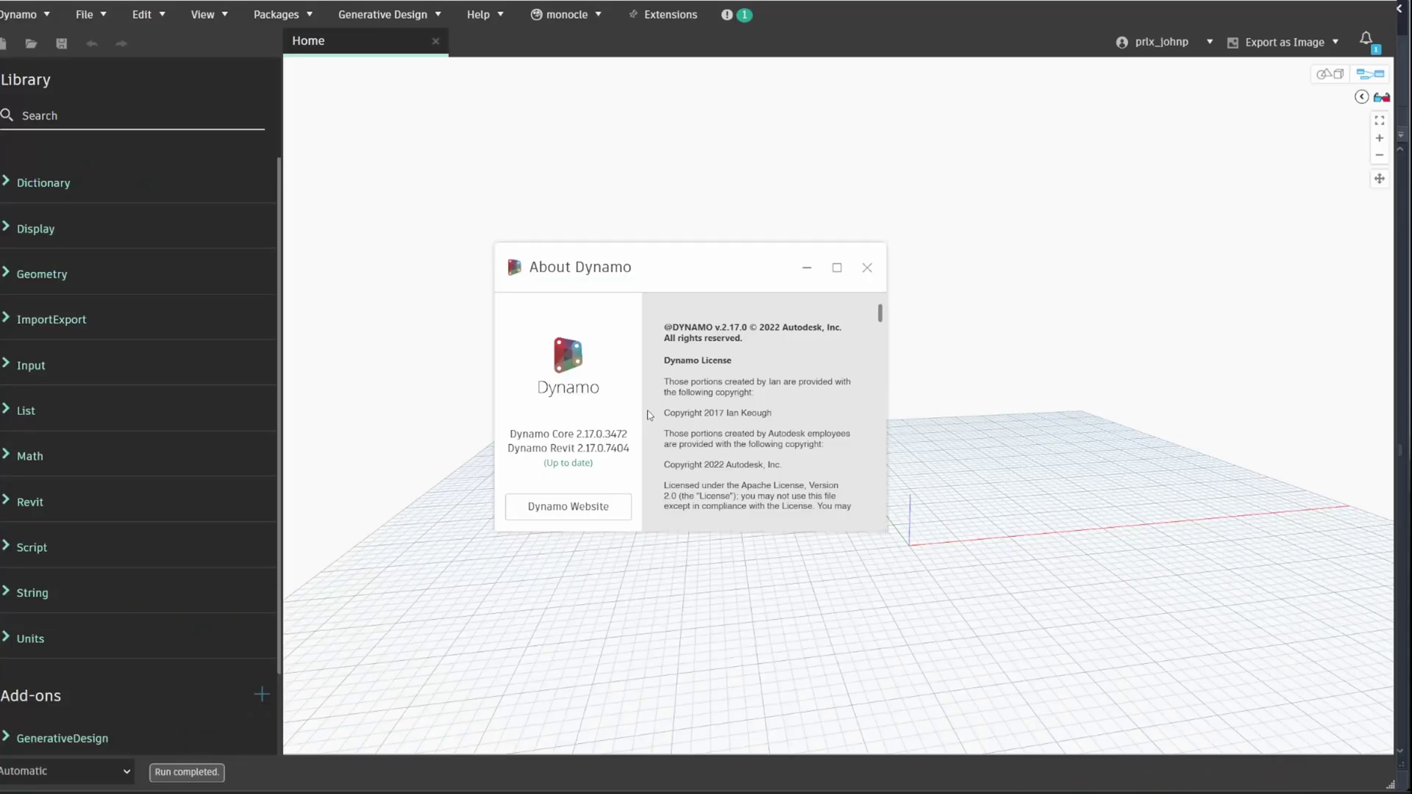
pyautogui.click(867, 269)
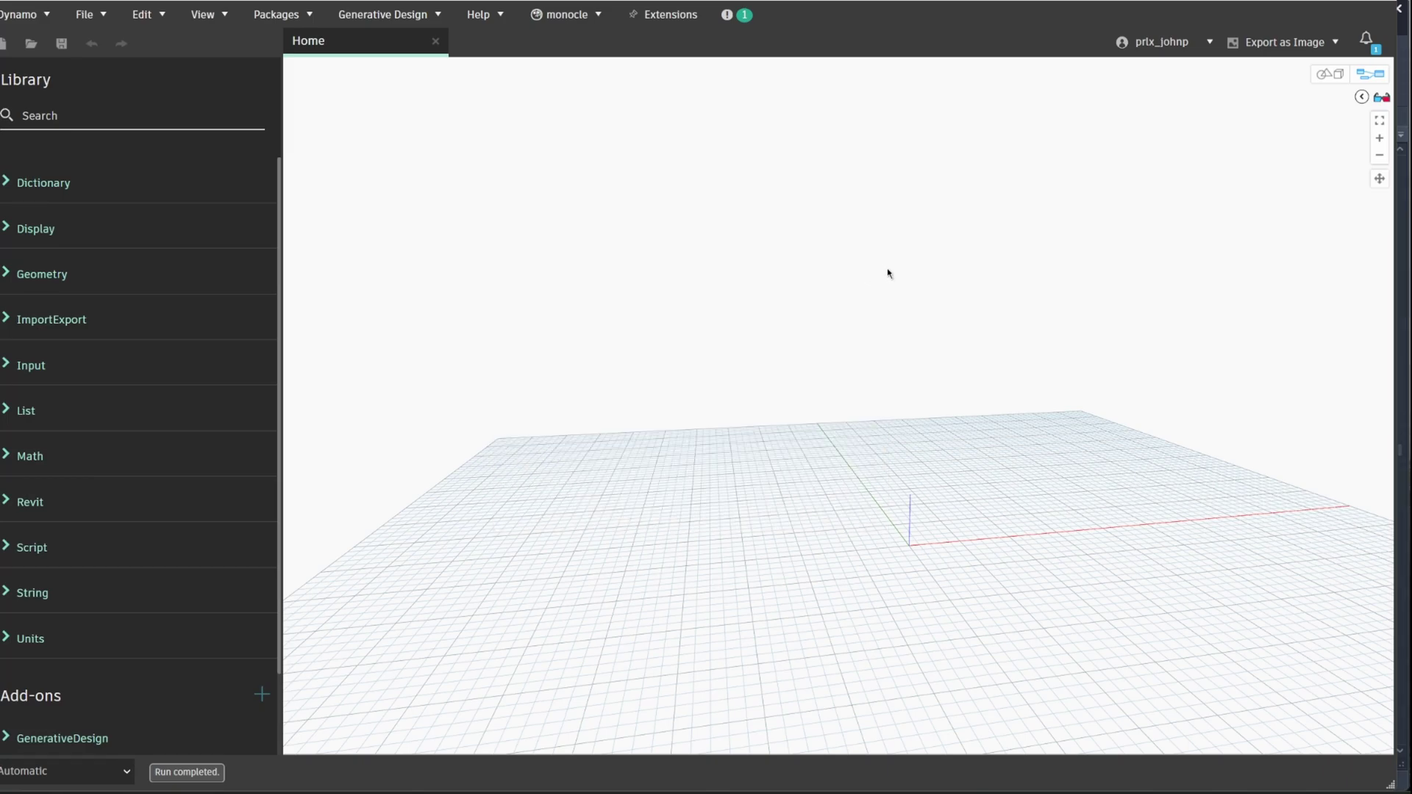
pyautogui.click(44, 15)
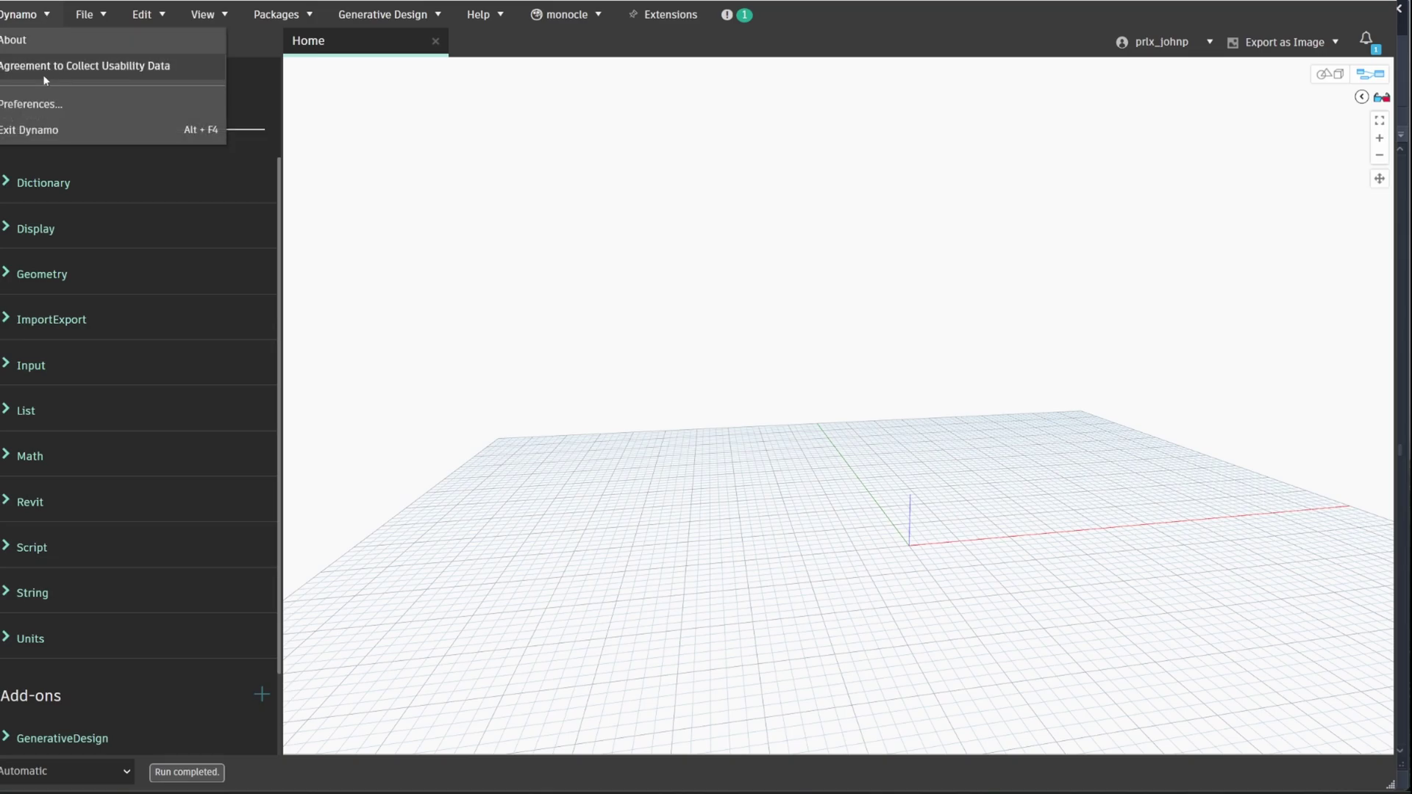
pyautogui.click(44, 103)
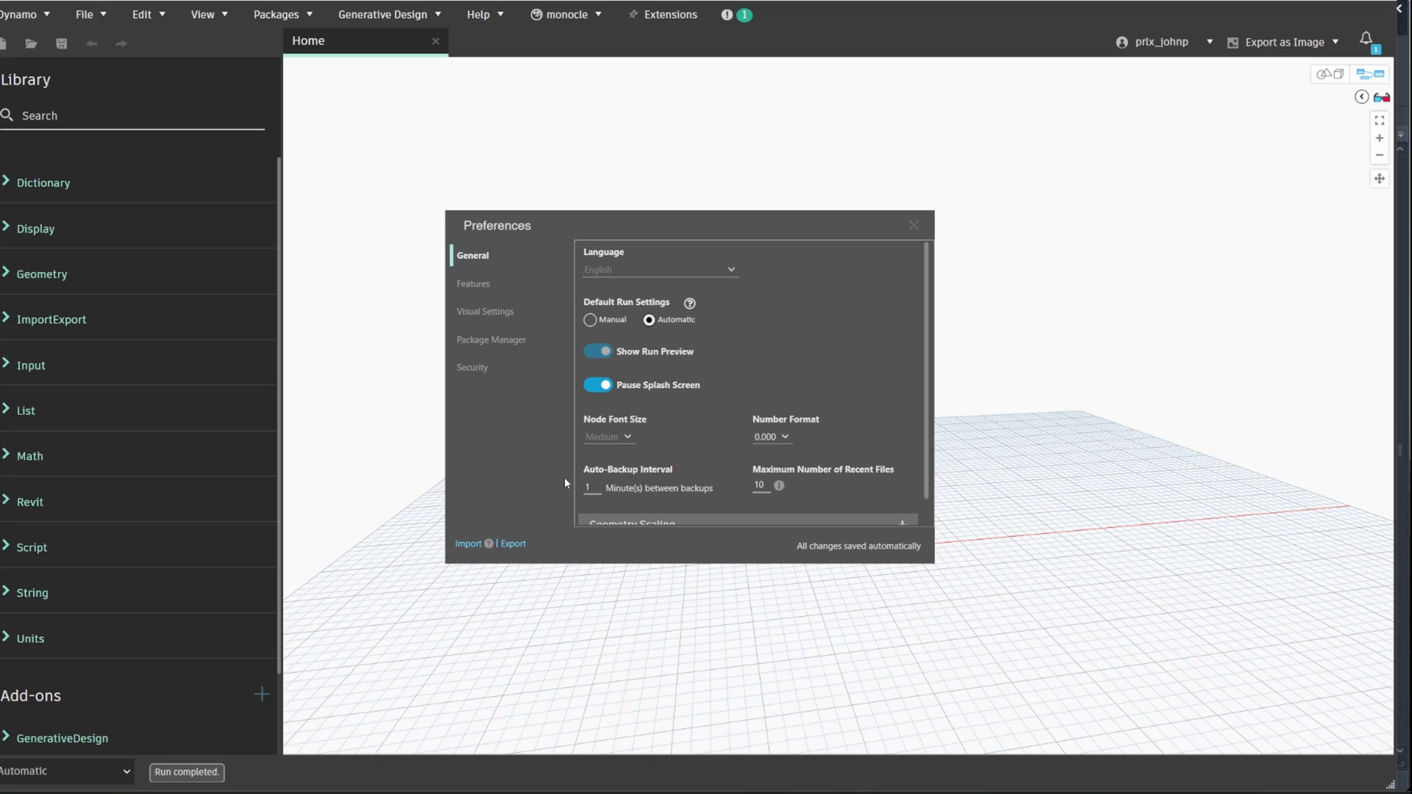
pyautogui.scroll(-1, 608, 388)
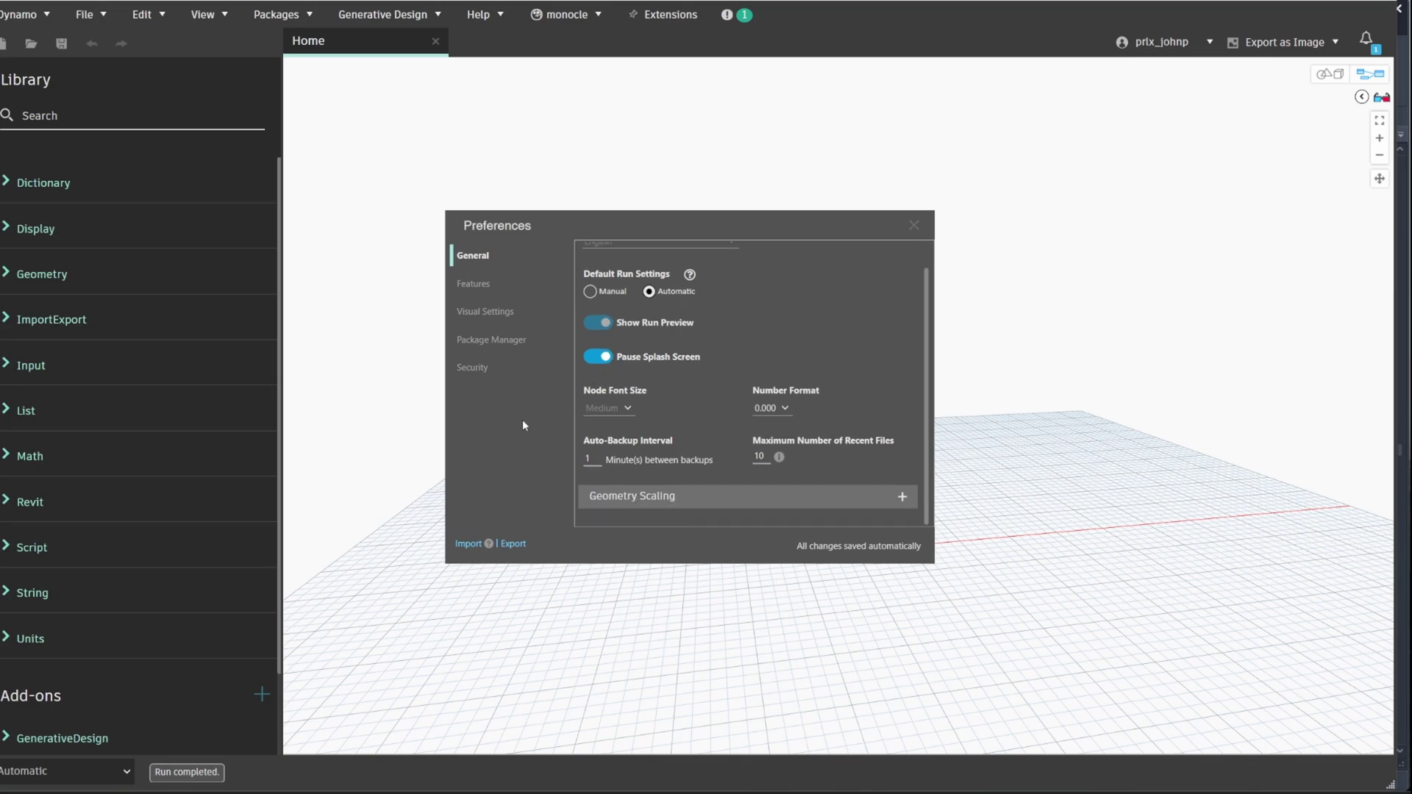
pyautogui.scroll(1, 530, 383)
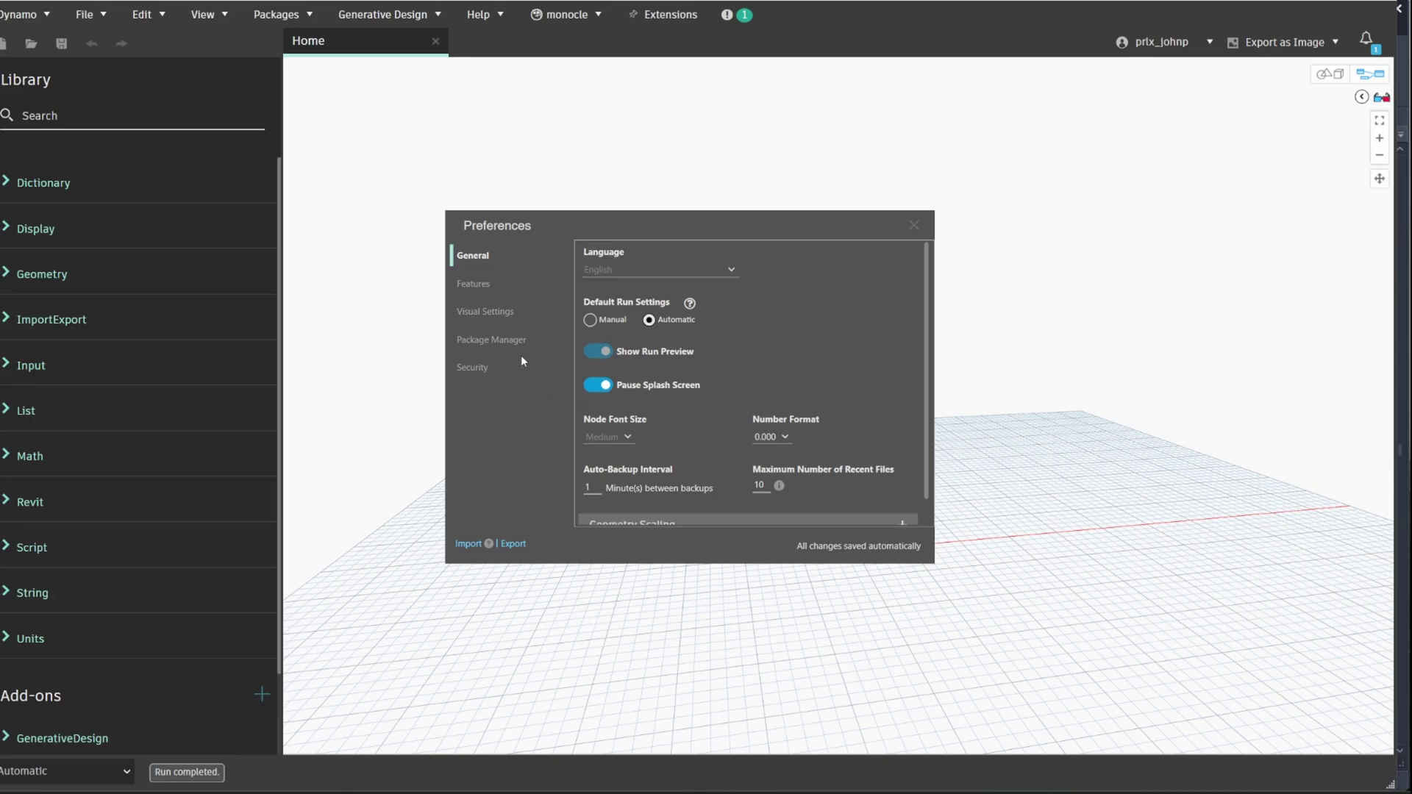
pyautogui.click(485, 311)
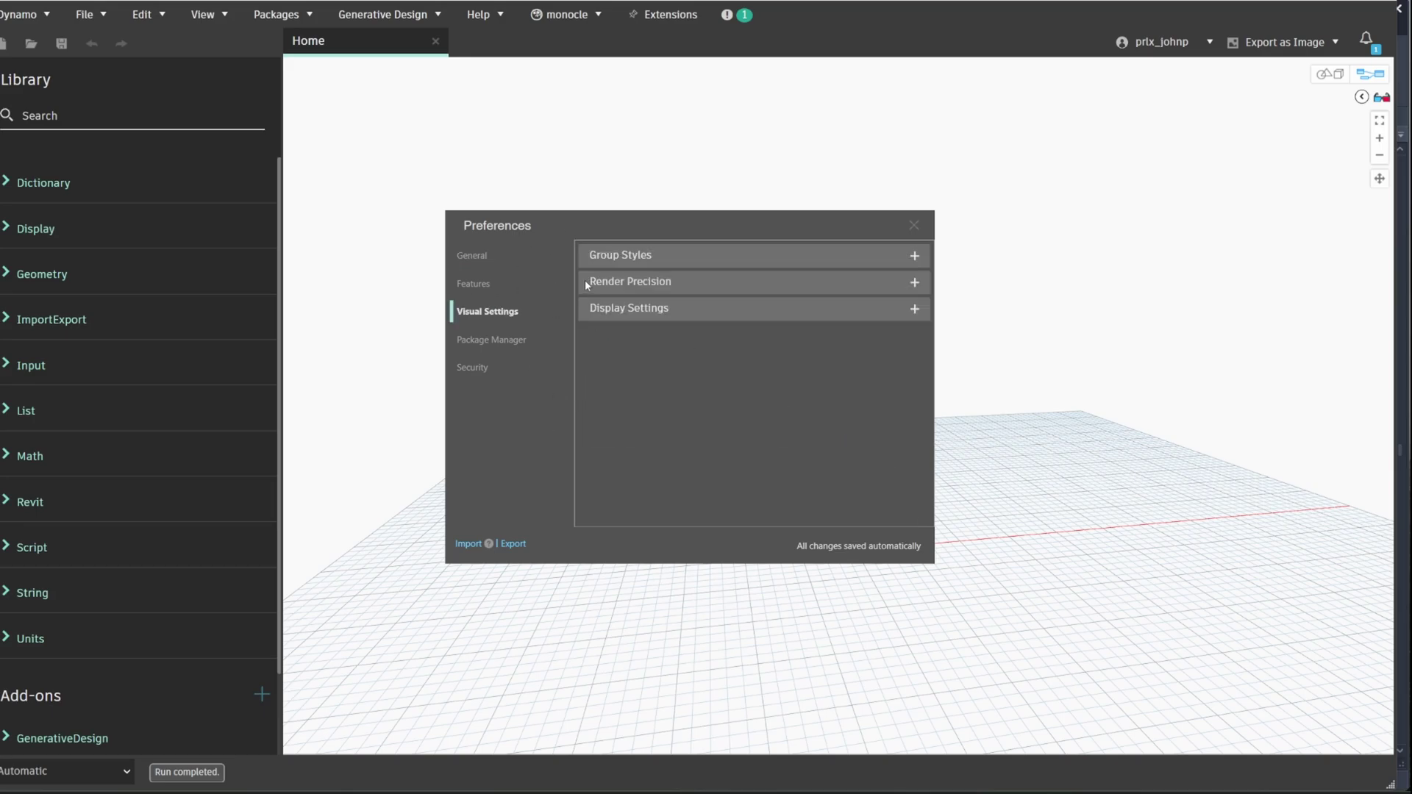
pyautogui.click(625, 255)
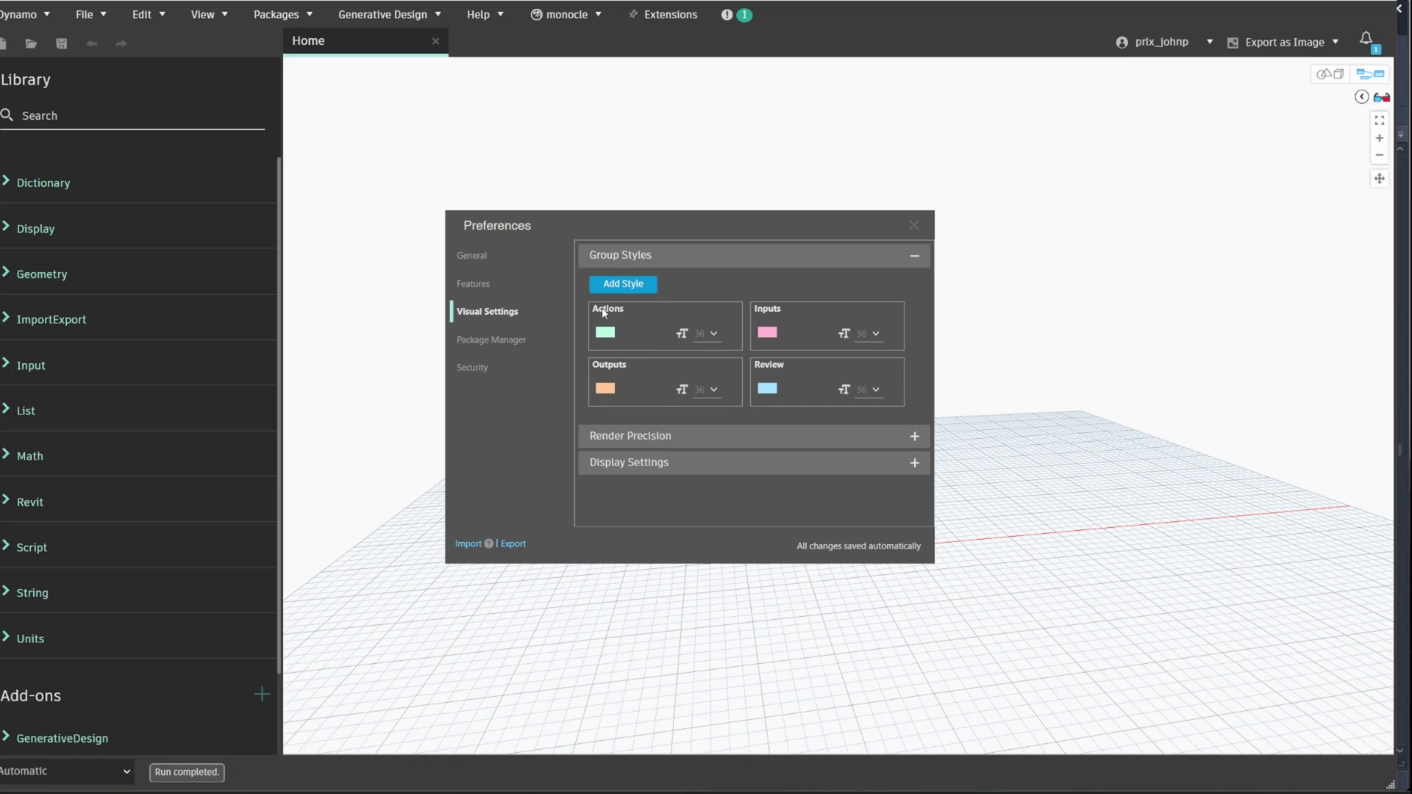
pyautogui.click(536, 258)
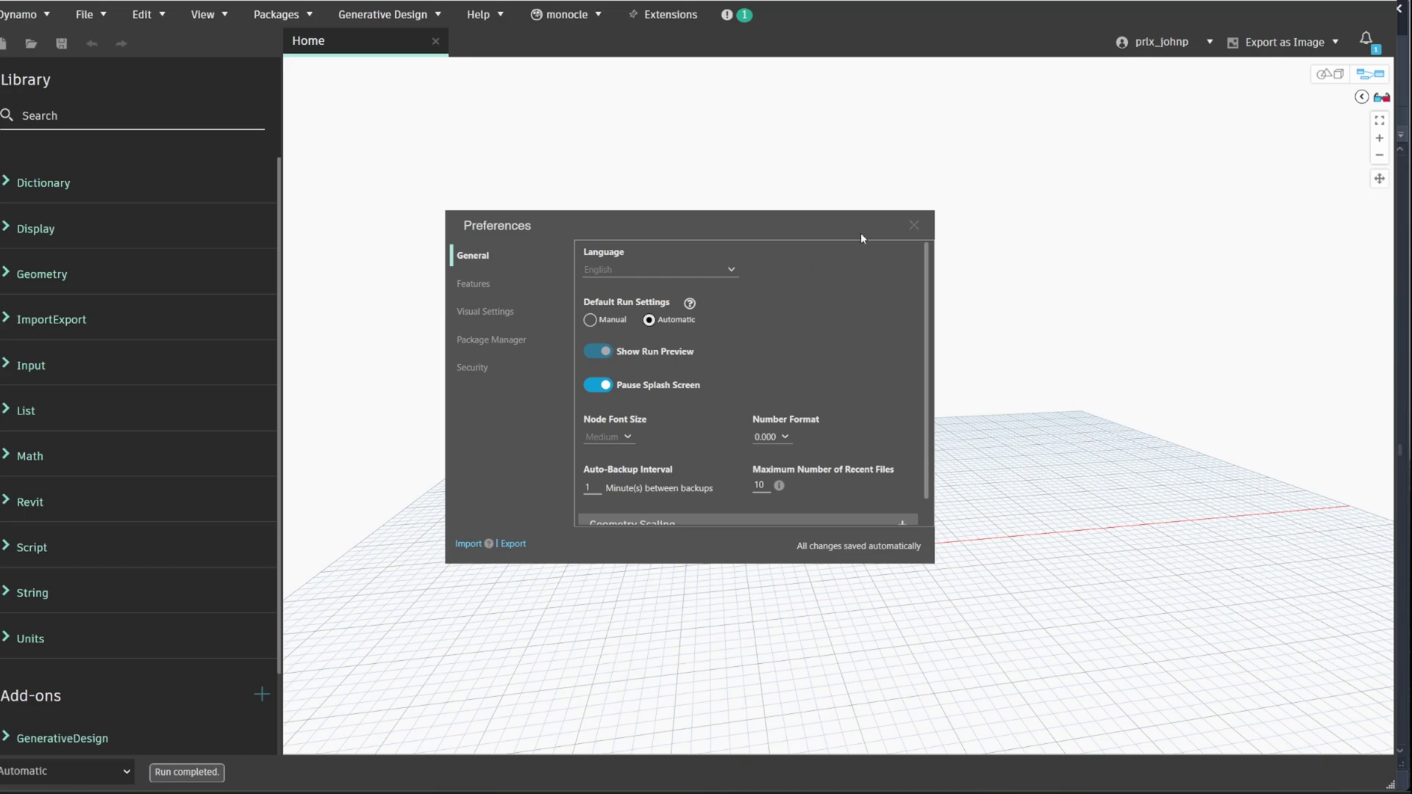
pyautogui.click(917, 226)
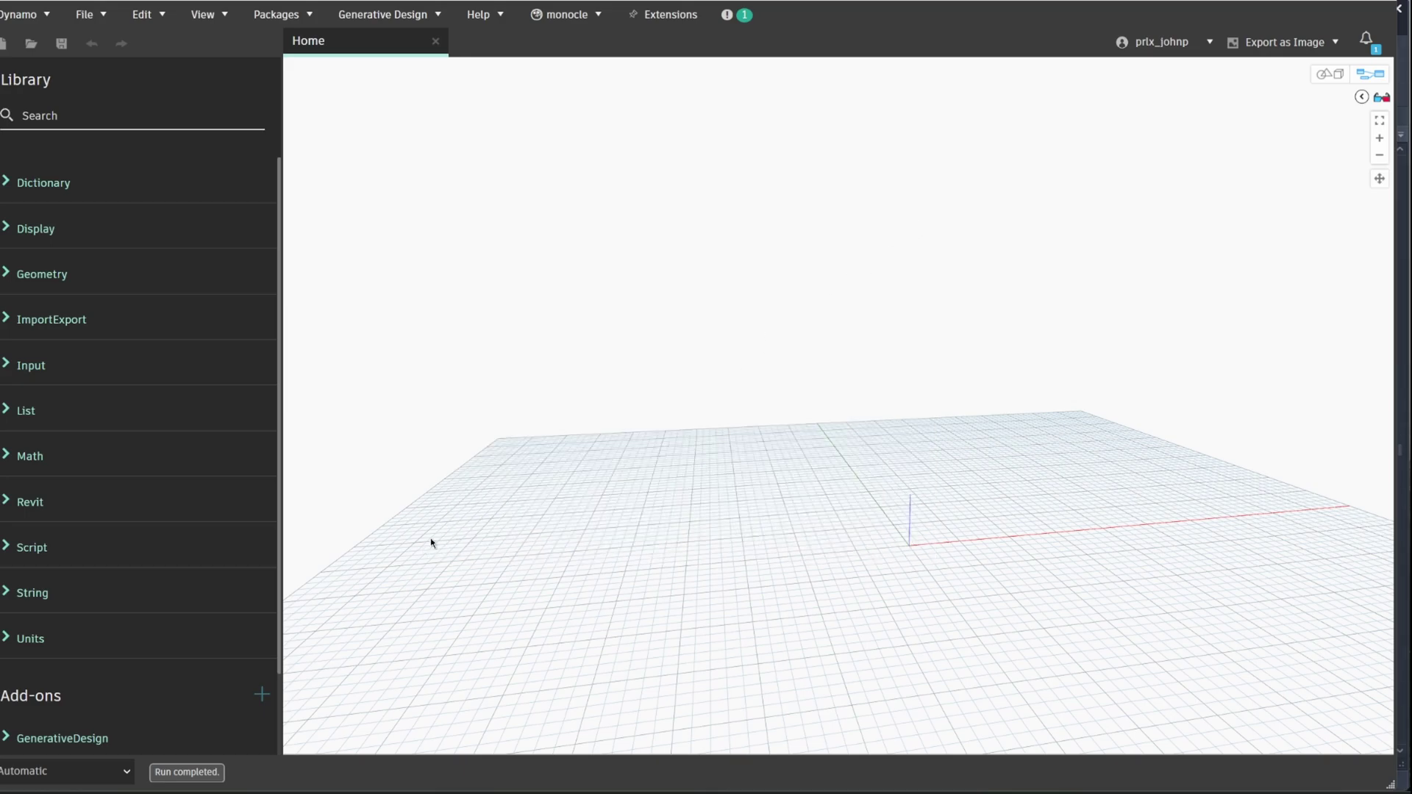
# Expand the library's Revit > Elements > Material node categories
pyautogui.click(186, 499)
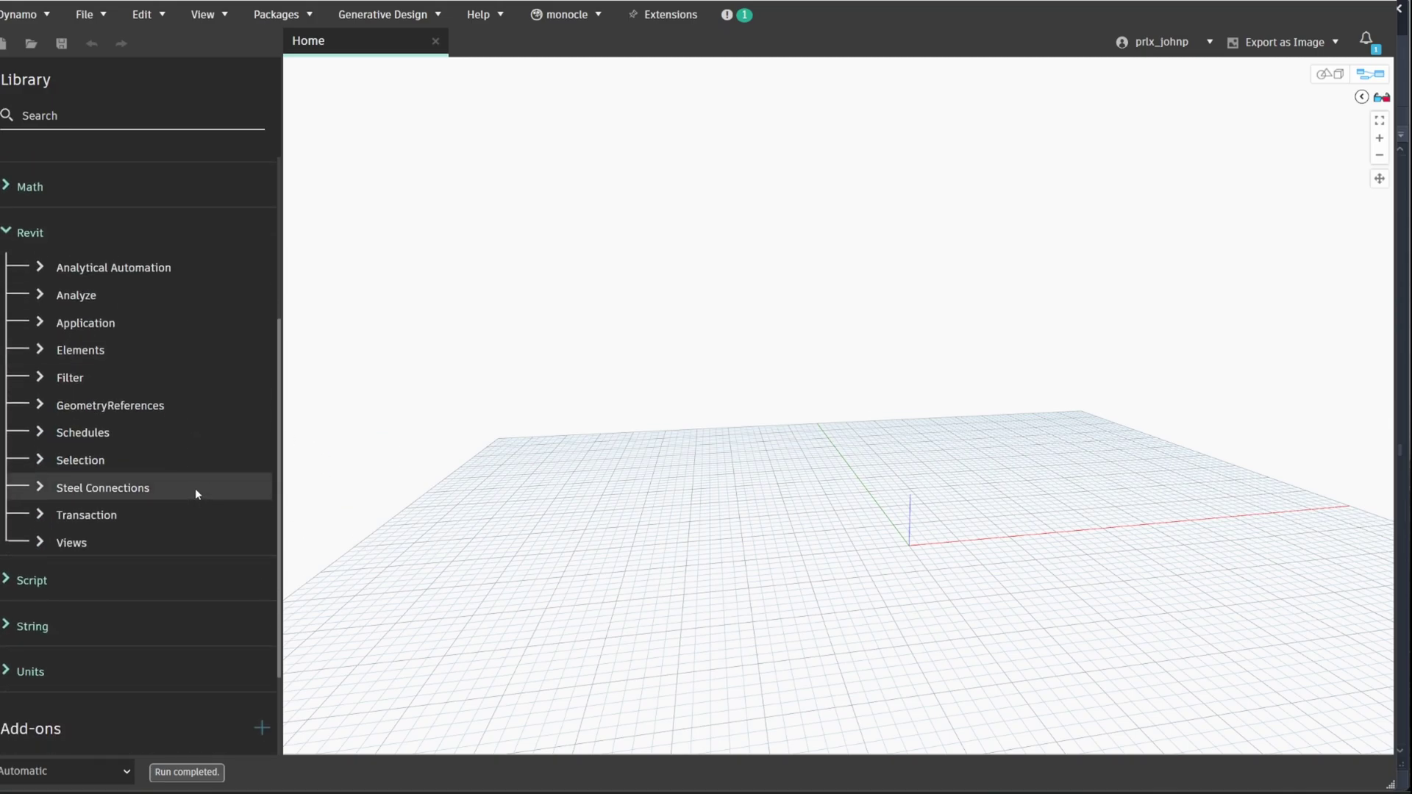
pyautogui.click(143, 351)
pyautogui.scroll(-5, 147, 364)
pyautogui.scroll(-9, 145, 376)
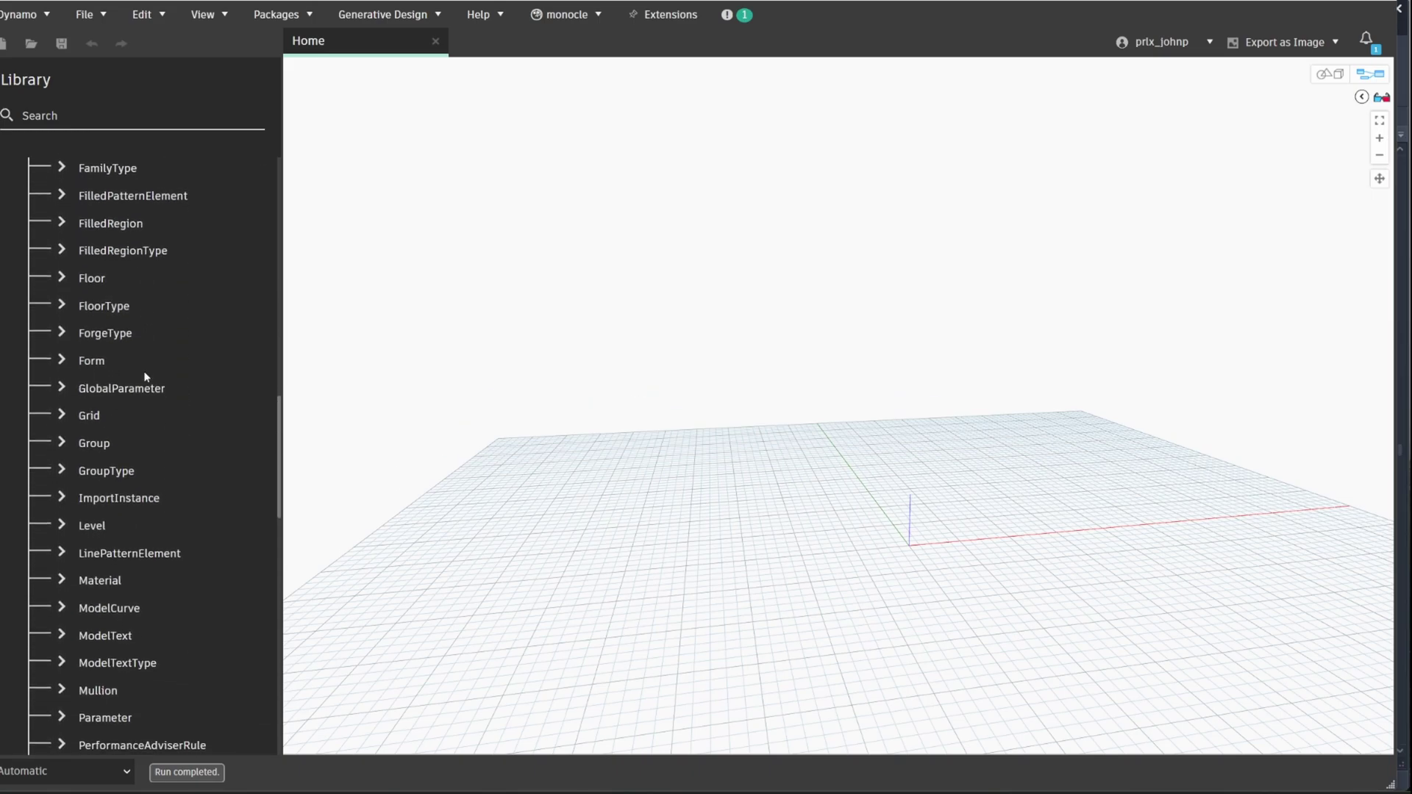
pyautogui.click(126, 409)
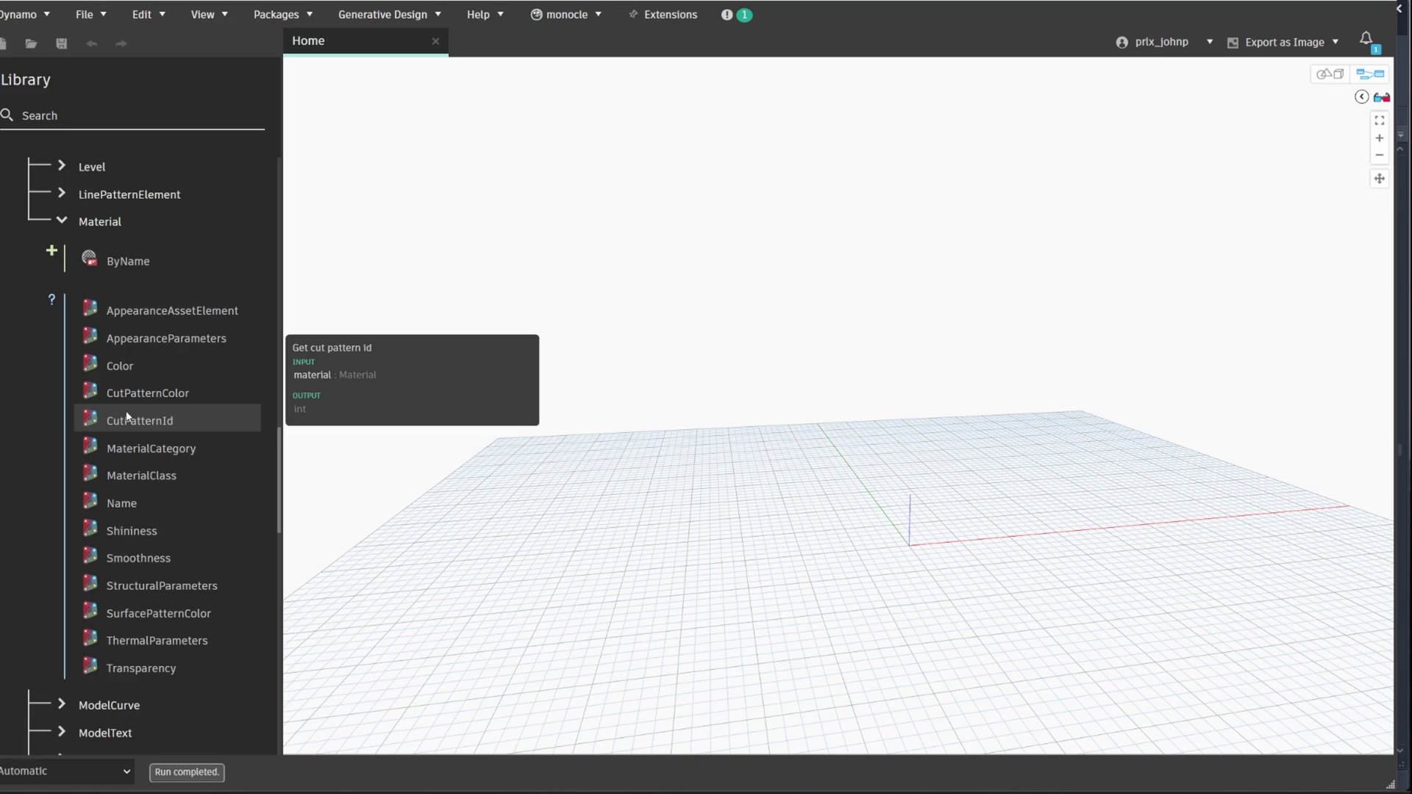
# Expand Rhythm's String and Revit nodes, then restore the Dynamo window to reveal Revit
pyautogui.scroll(-5, 174, 404)
pyautogui.scroll(-15, 178, 416)
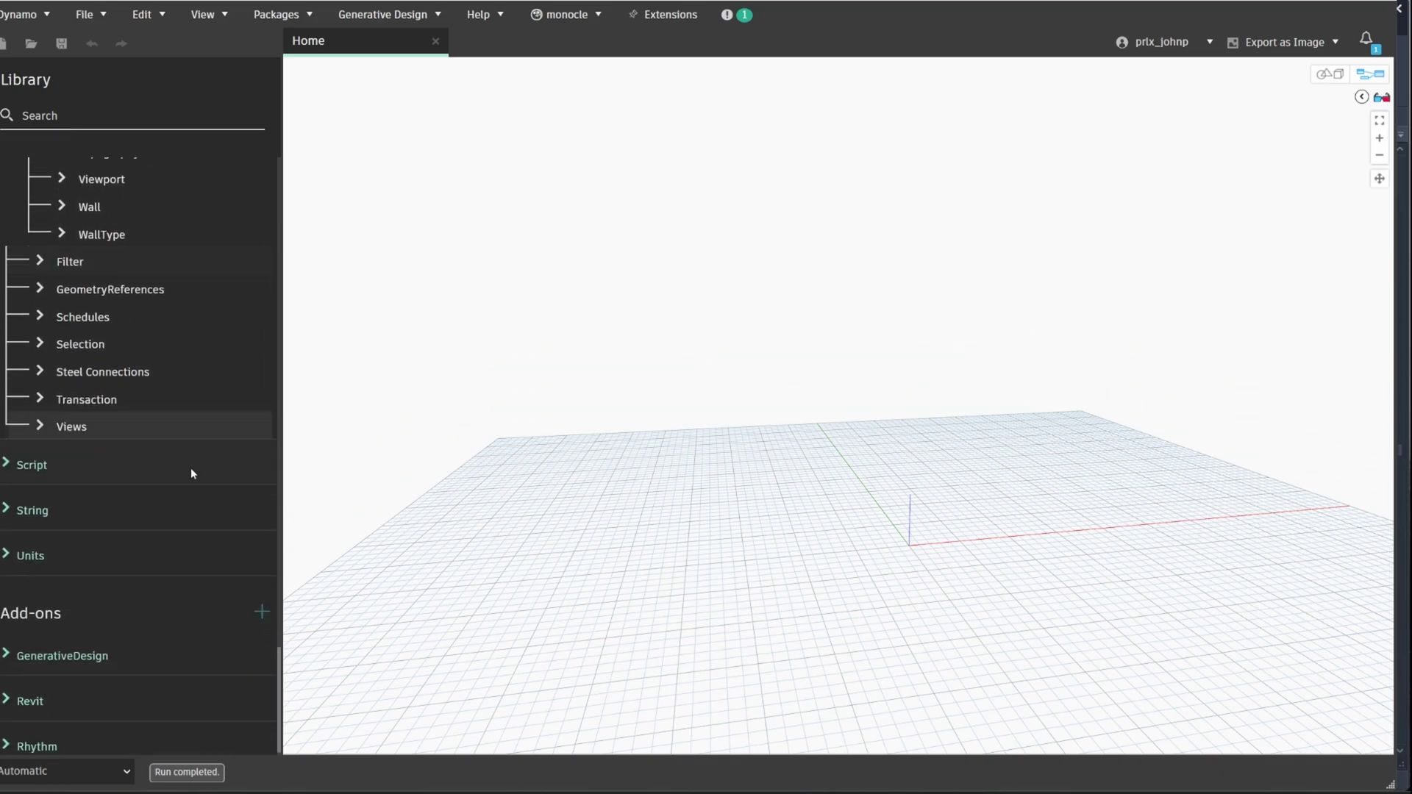
pyautogui.click(161, 735)
pyautogui.scroll(-5, 147, 676)
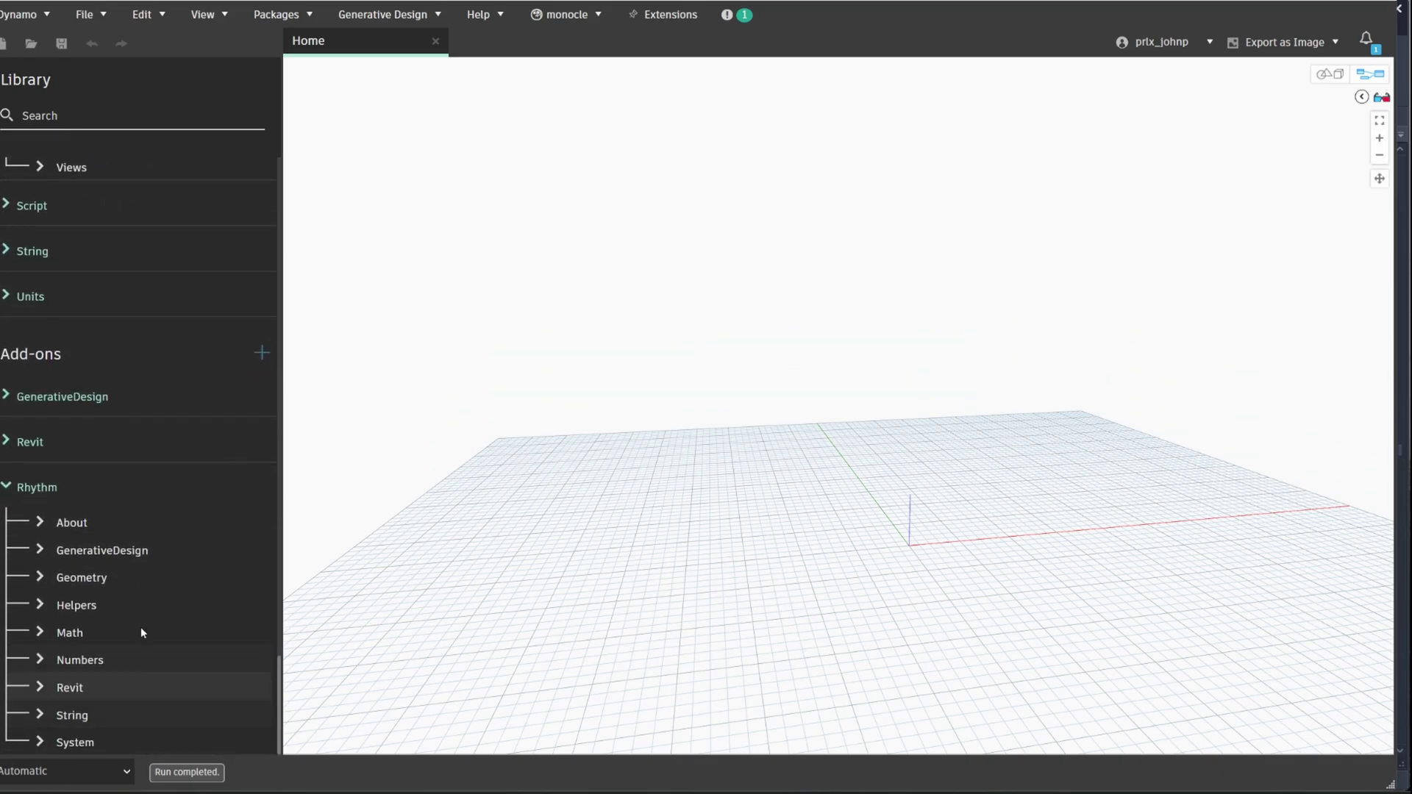
pyautogui.click(100, 706)
pyautogui.click(103, 688)
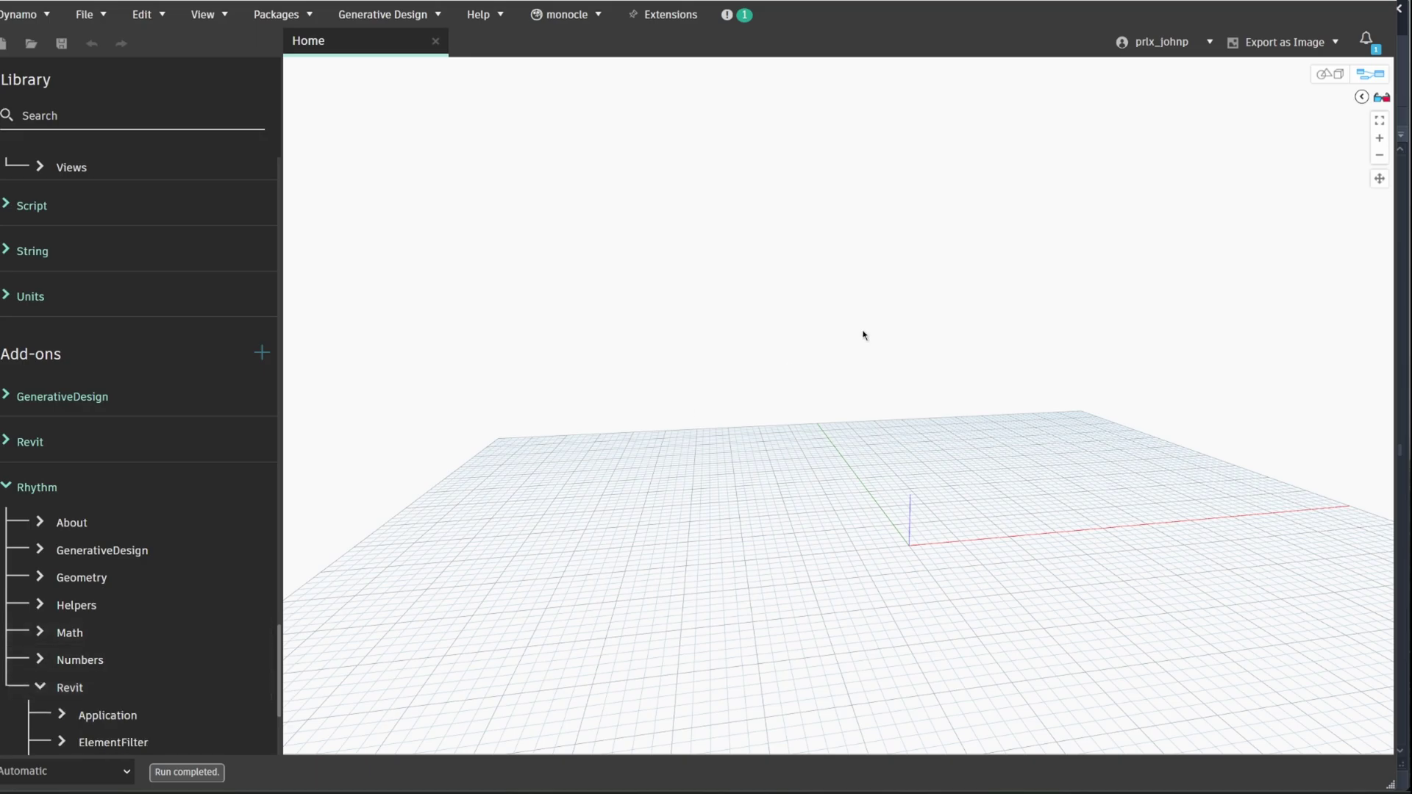
pyautogui.moveTo(1283, 2); pyautogui.dragTo(0, 117)
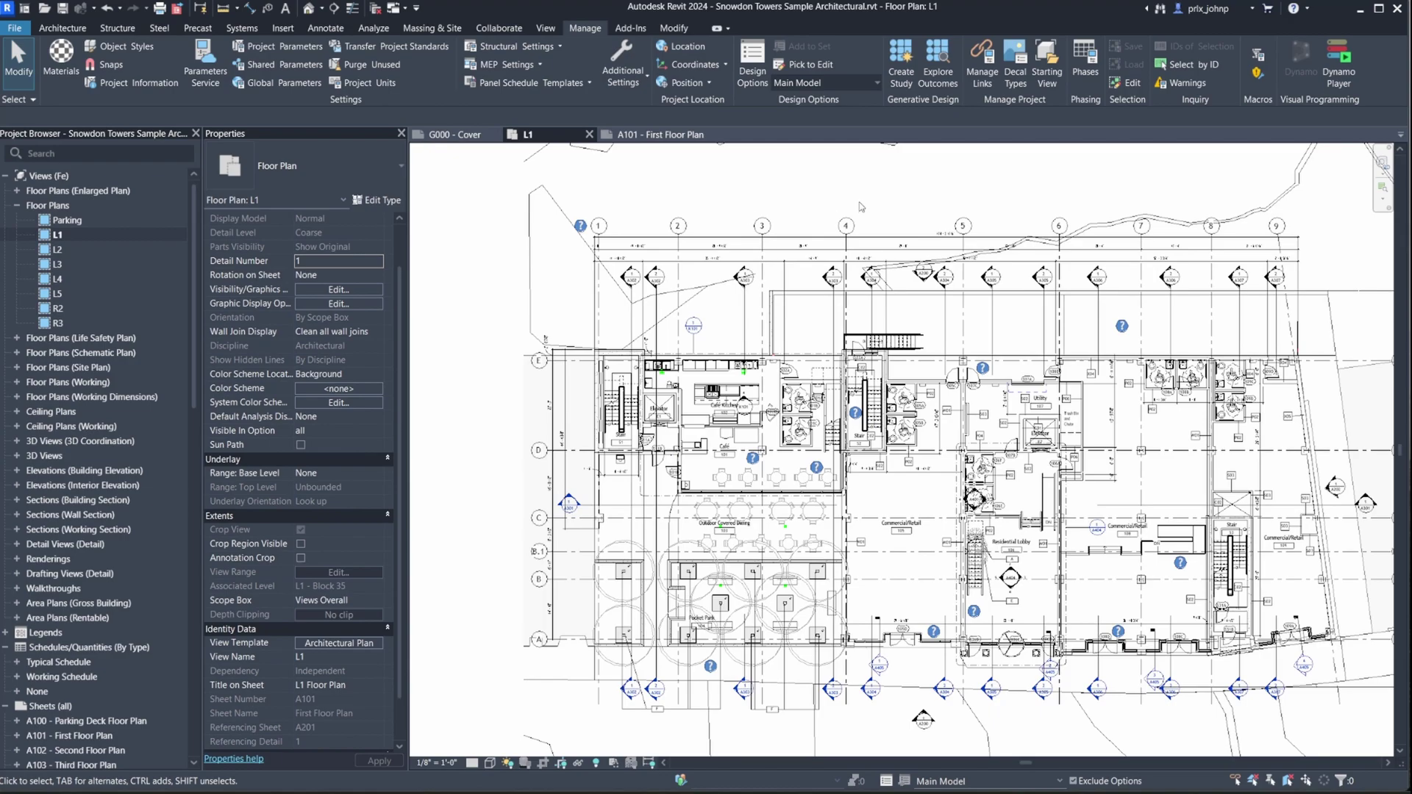
# Inspect the template's RVT Link Display Settings, cancel them, and OK the overrides and template dialogs
pyautogui.click(346, 643)
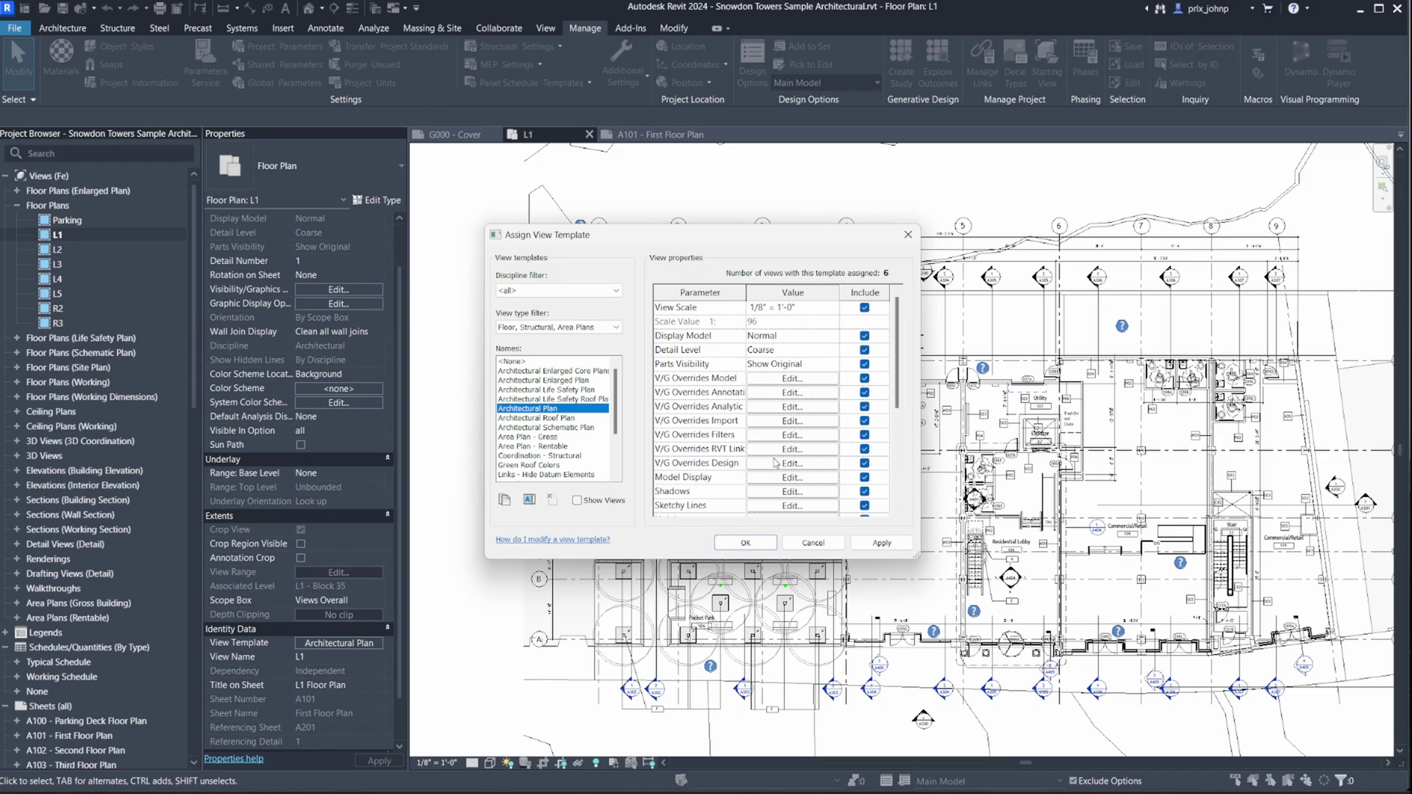
pyautogui.click(773, 452)
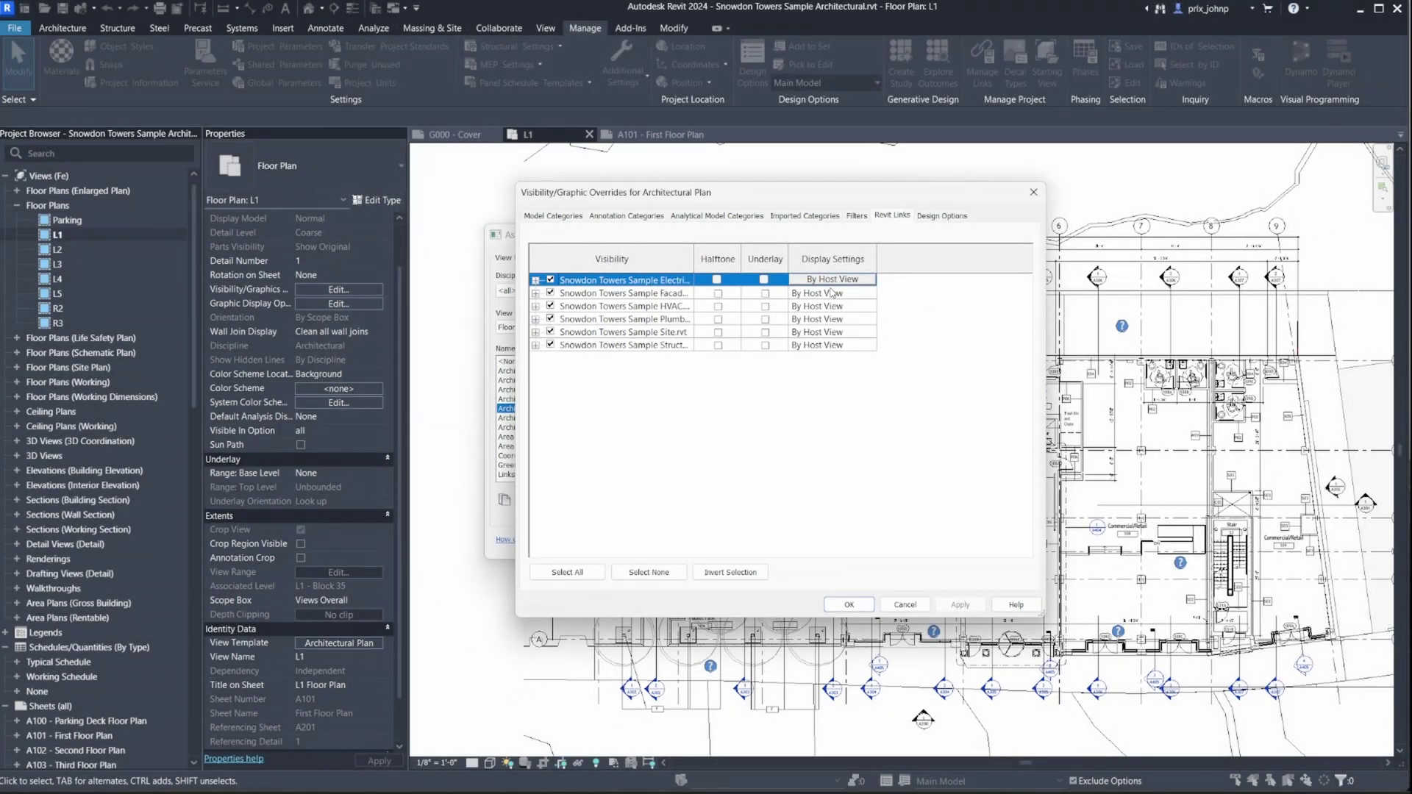
pyautogui.click(831, 281)
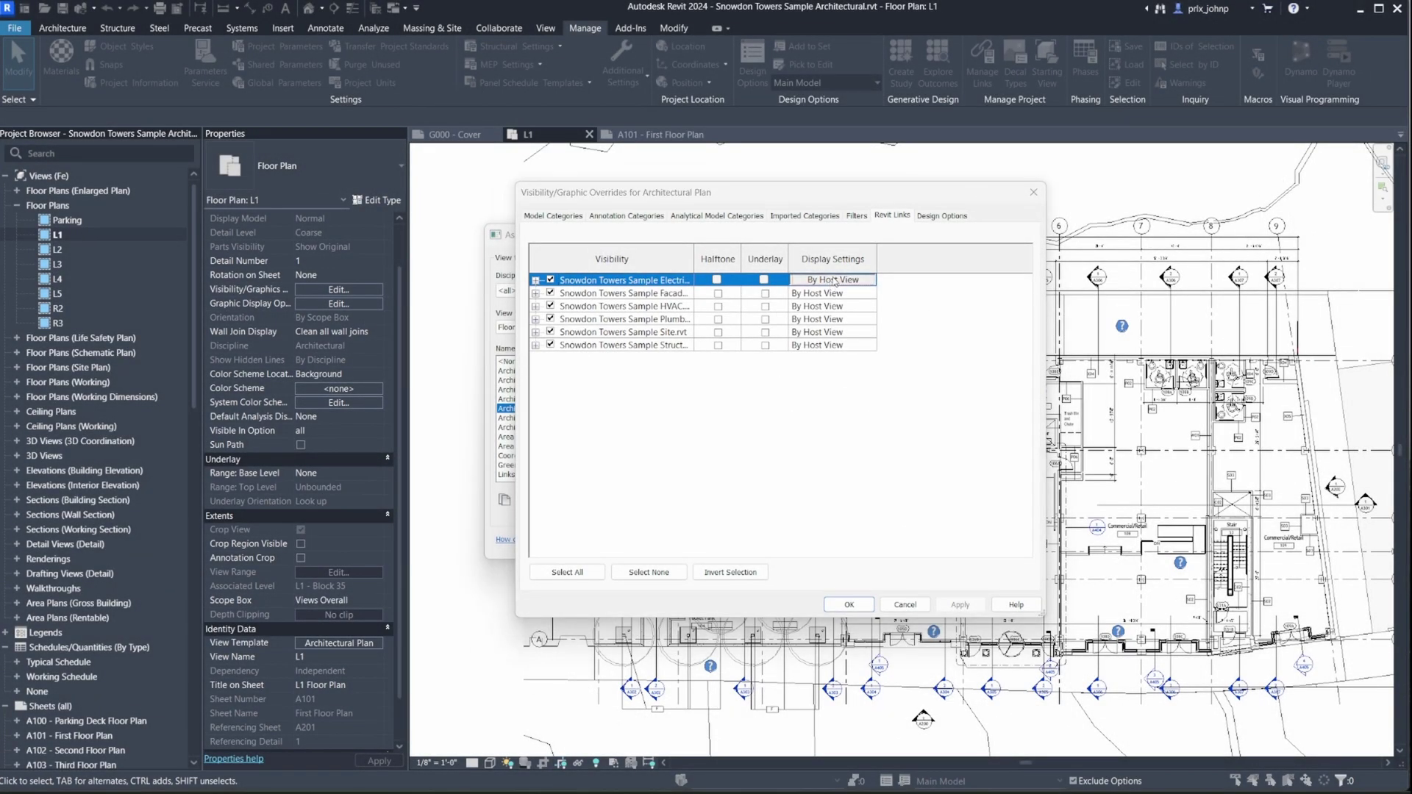
pyautogui.click(567, 206)
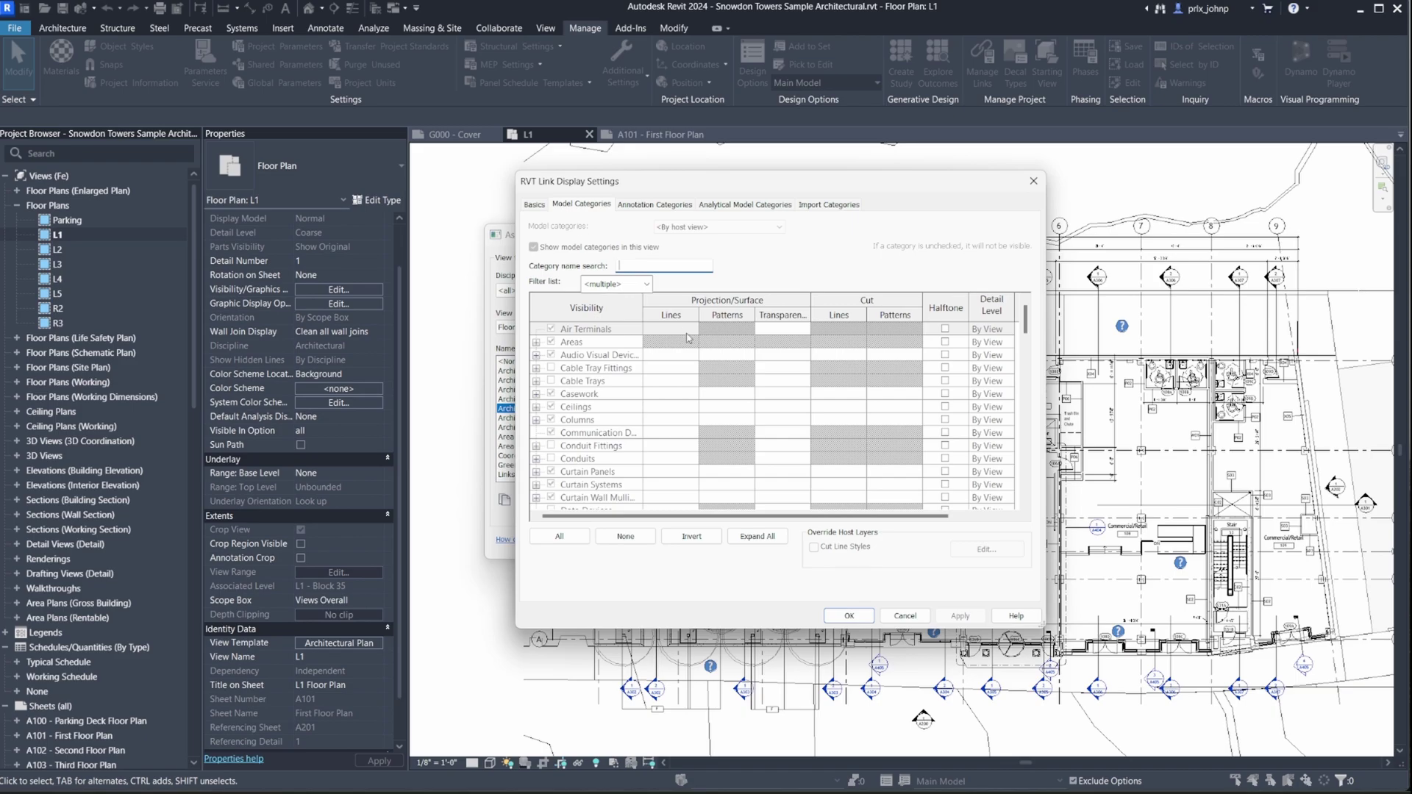
pyautogui.click(912, 618)
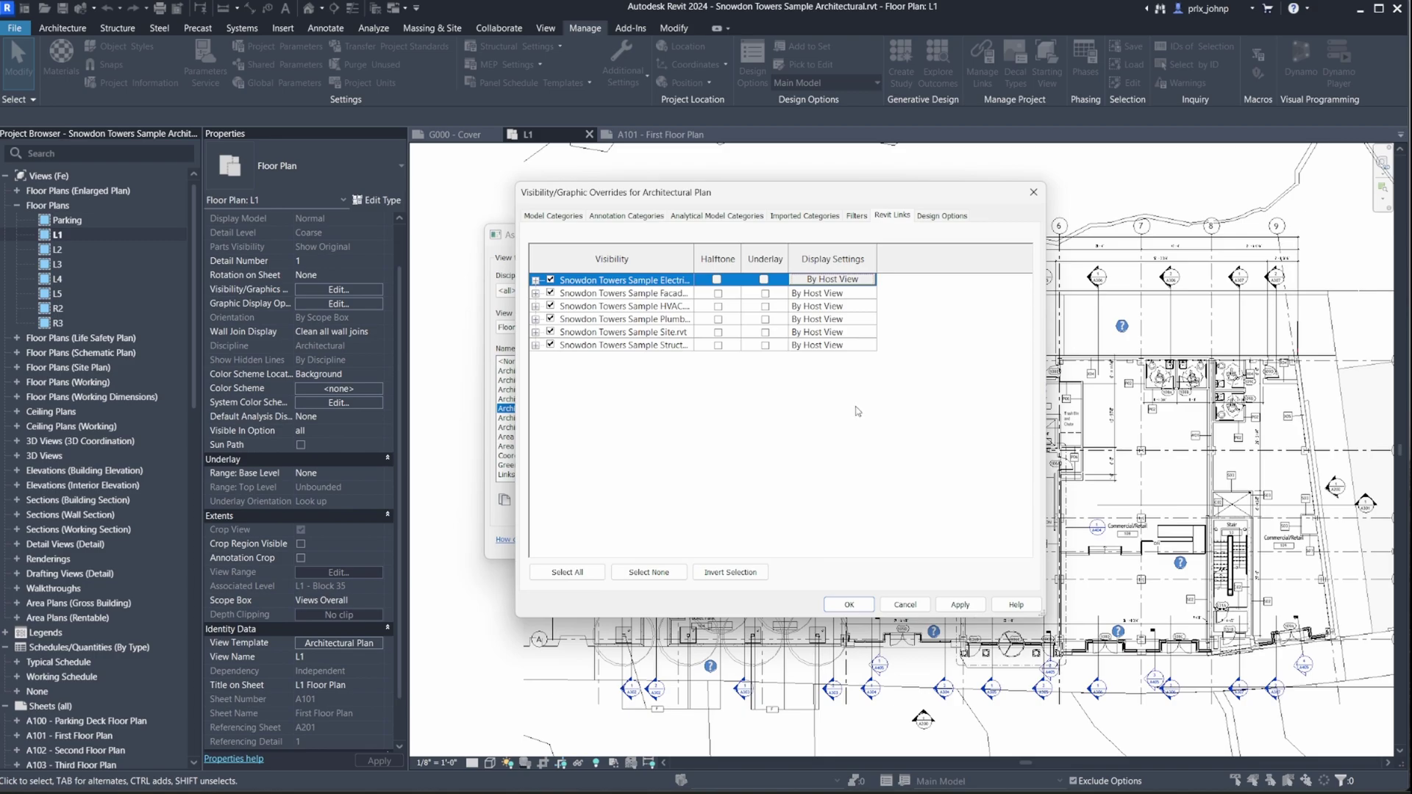
pyautogui.click(851, 280)
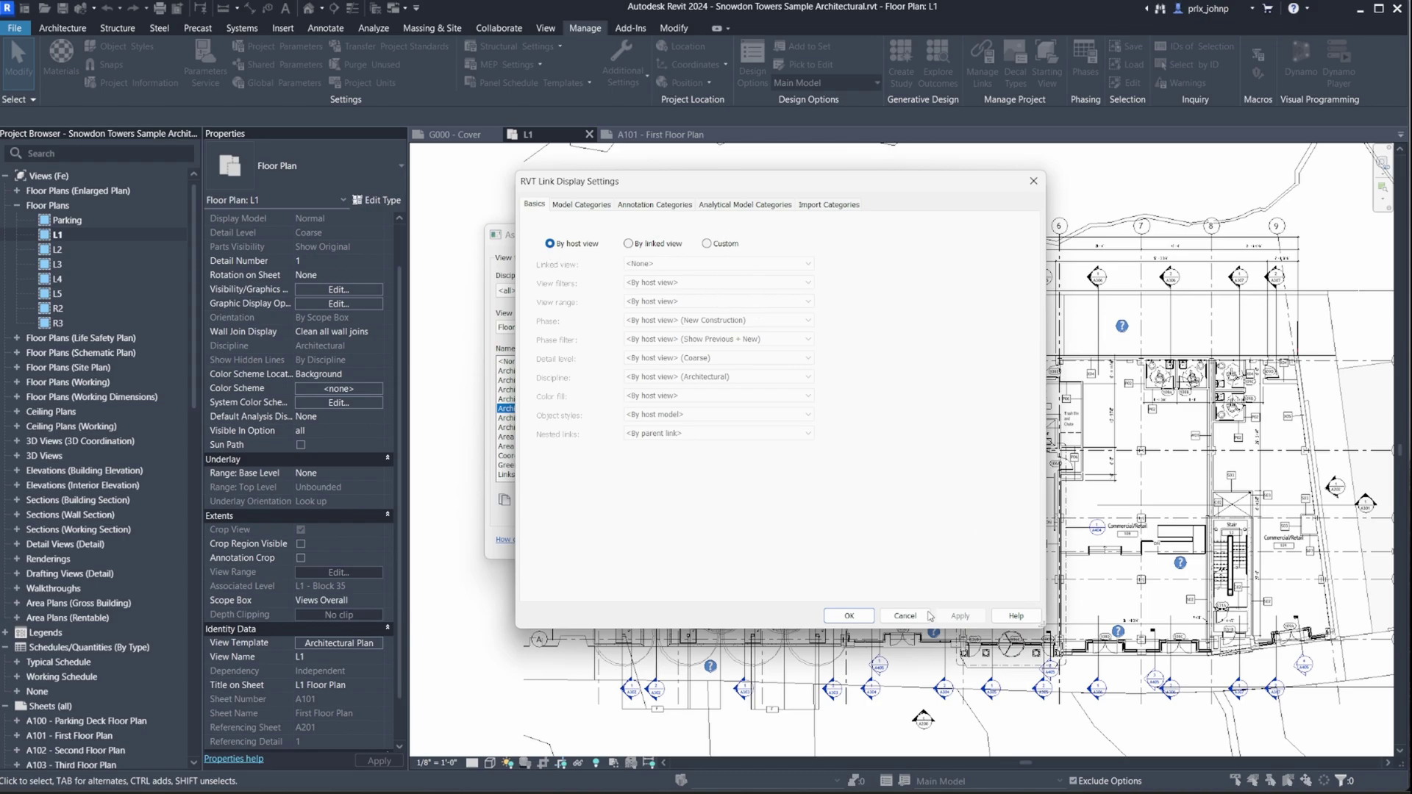
pyautogui.click(925, 618)
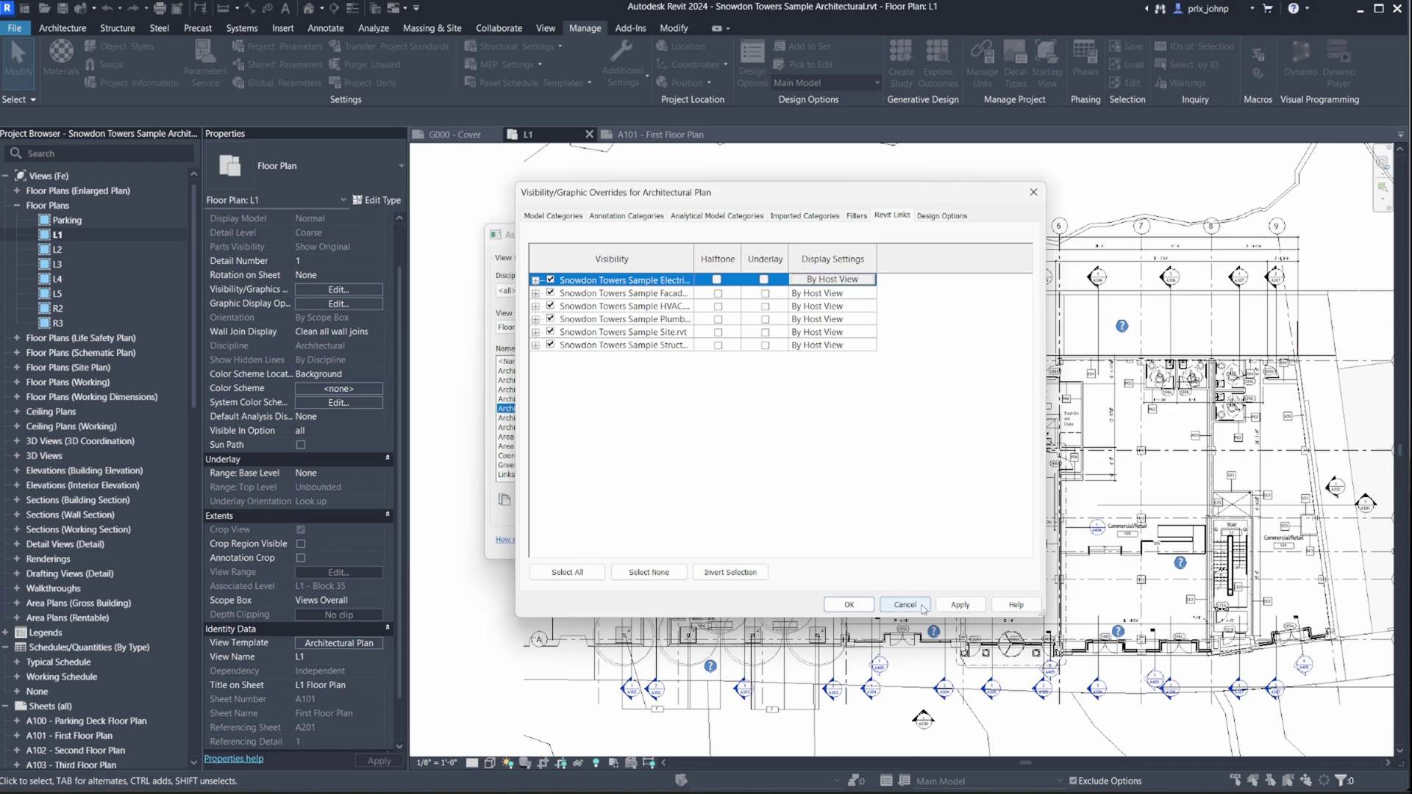
pyautogui.click(873, 280)
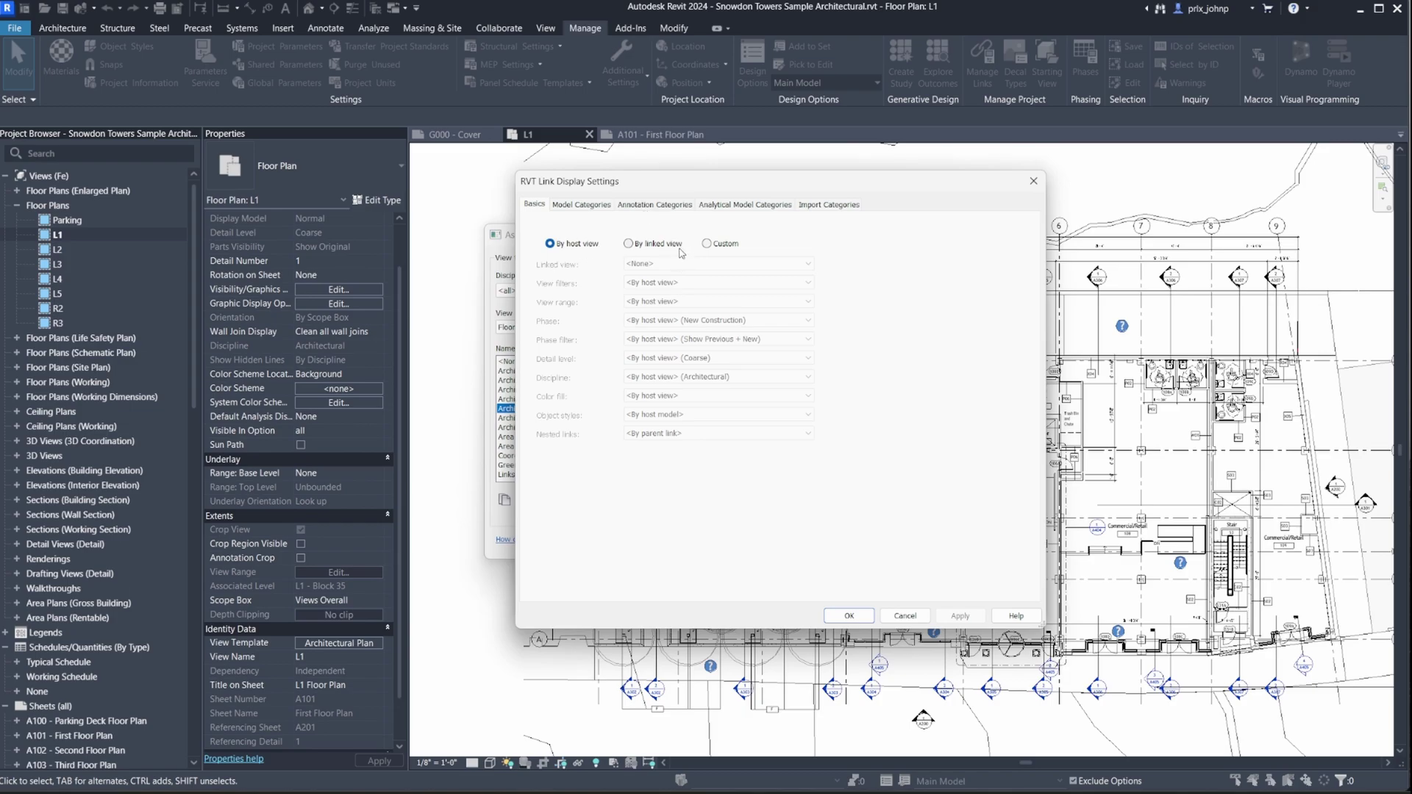
pyautogui.click(904, 615)
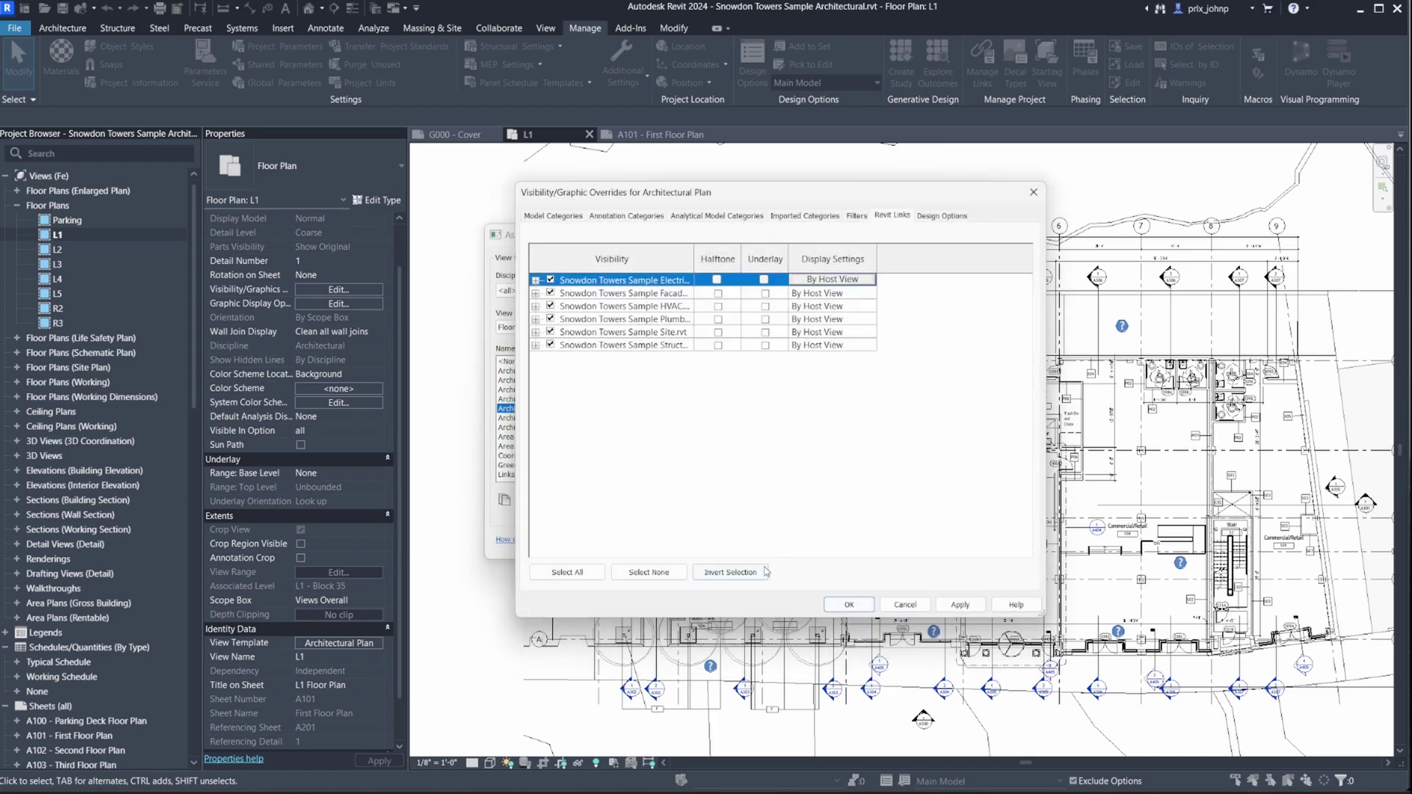
pyautogui.click(904, 605)
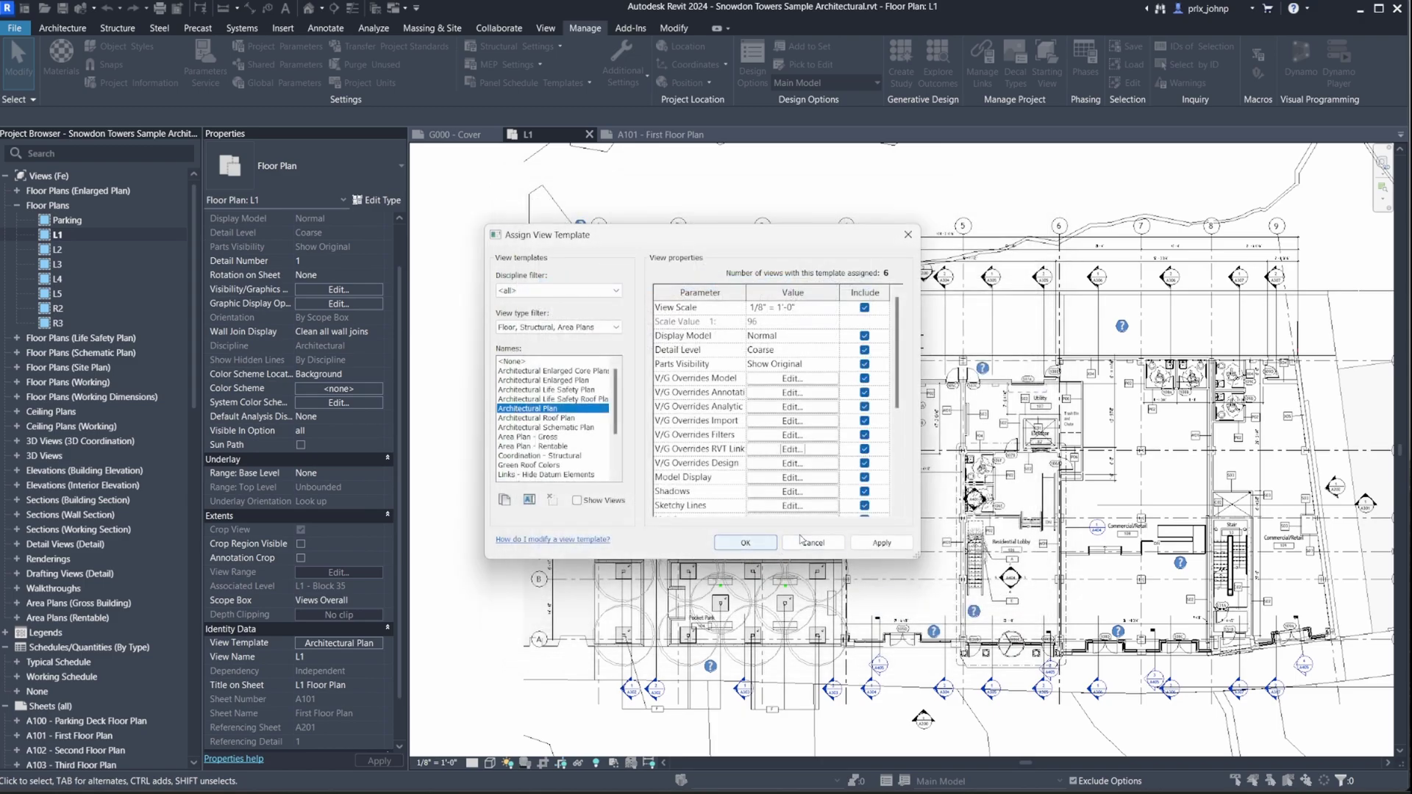
pyautogui.click(745, 543)
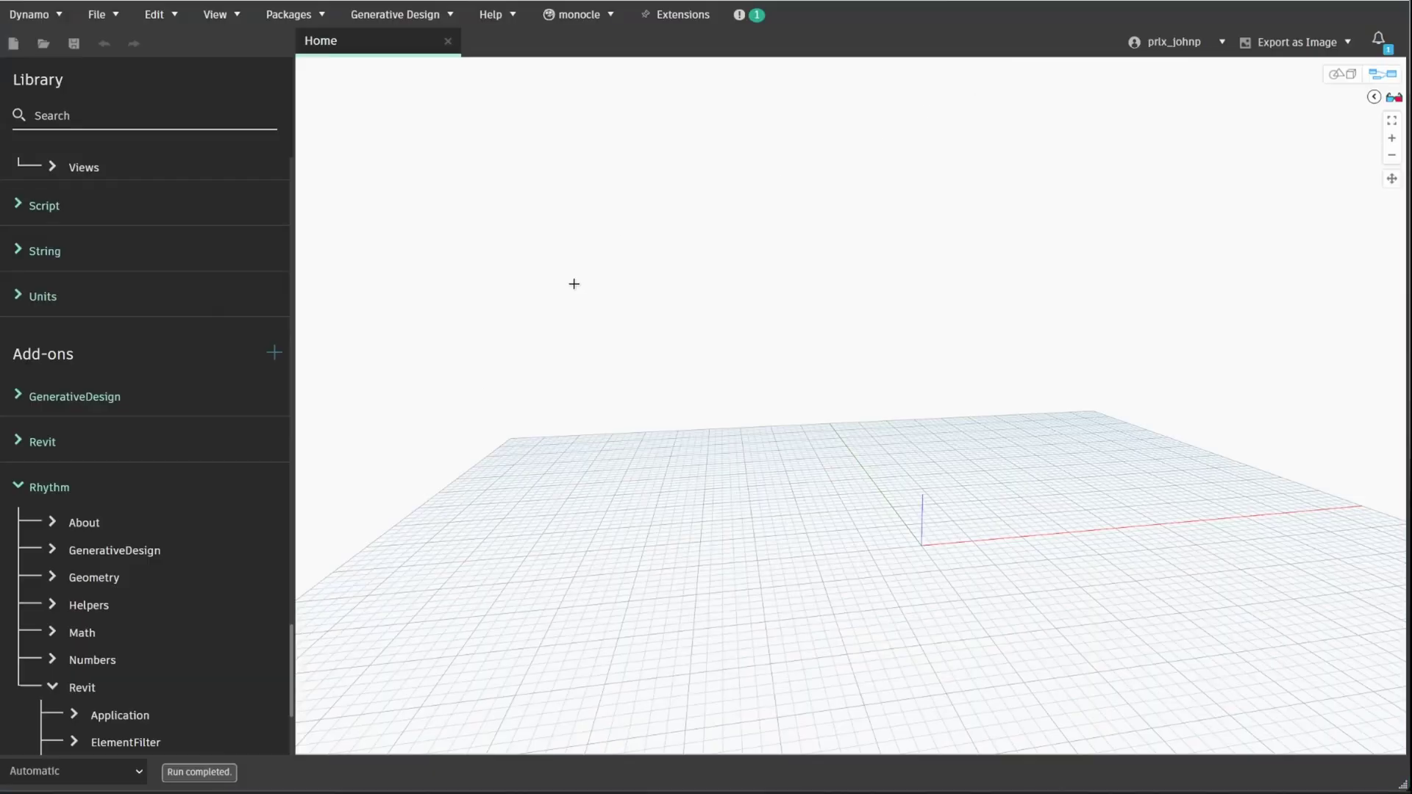
# Add a RevitLinkGraphicsSettings.ByProperties node from the library's RevitLink categories, pinning its preview
pyautogui.scroll(-4, 147, 530)
pyautogui.click(121, 520)
pyautogui.scroll(-5, 124, 517)
pyautogui.scroll(-8, 124, 517)
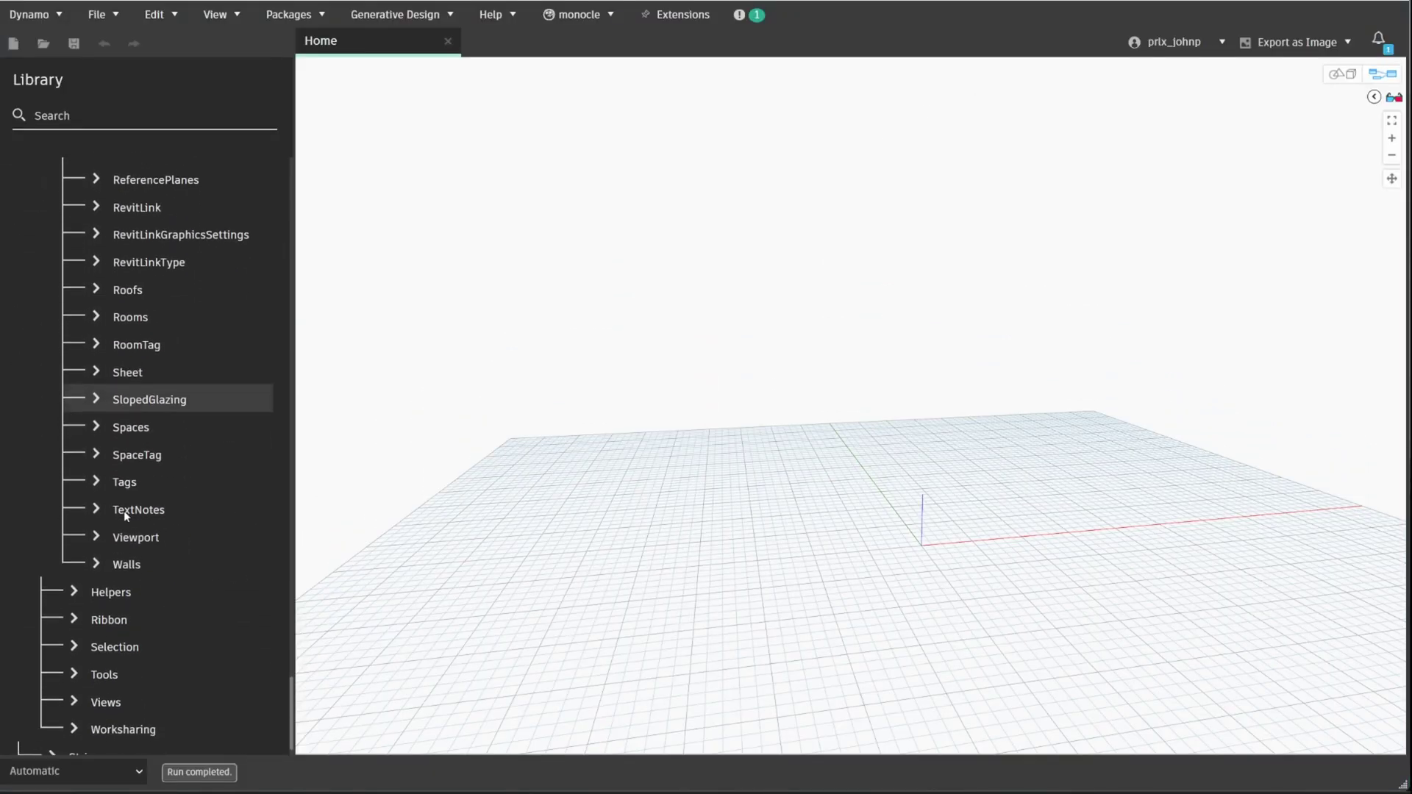
pyautogui.click(158, 253)
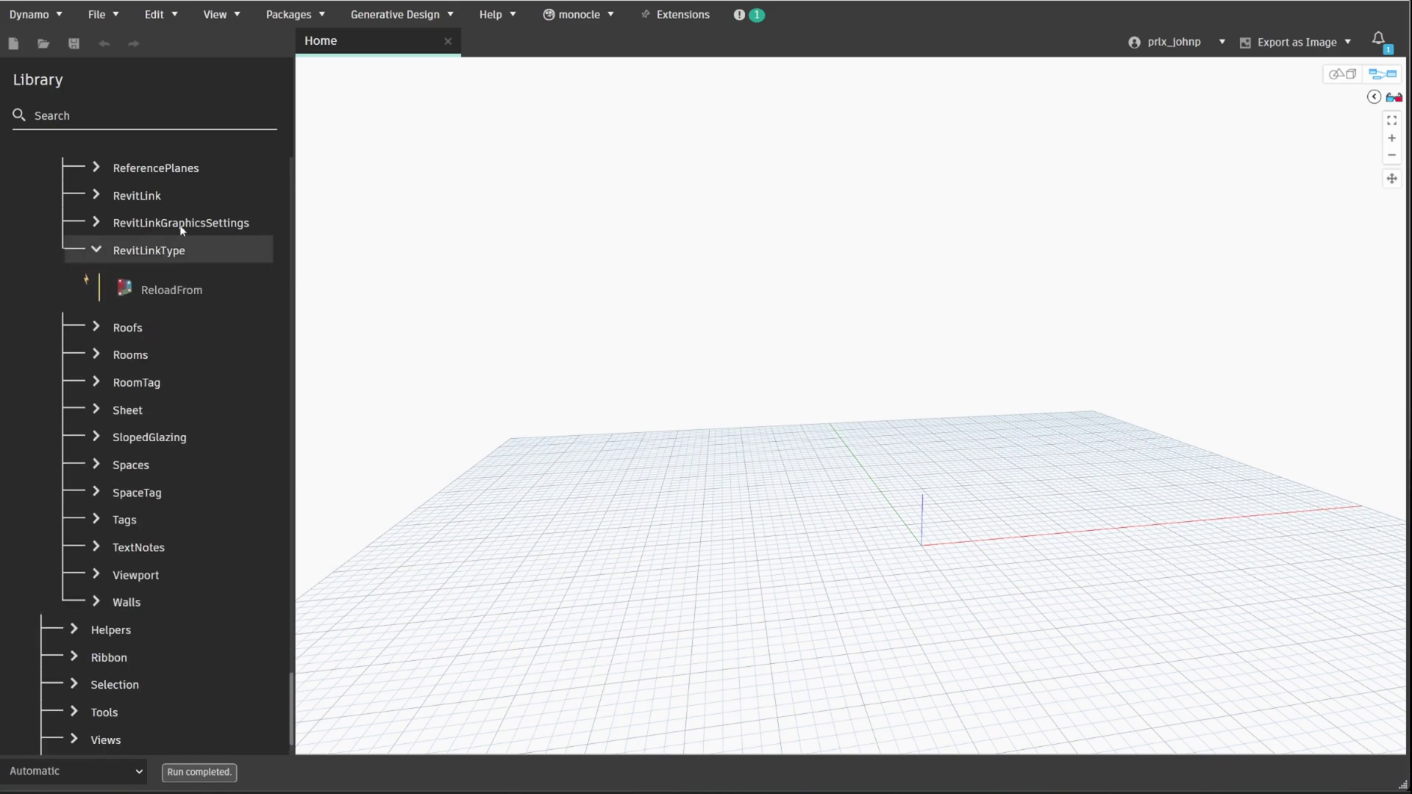
pyautogui.click(151, 202)
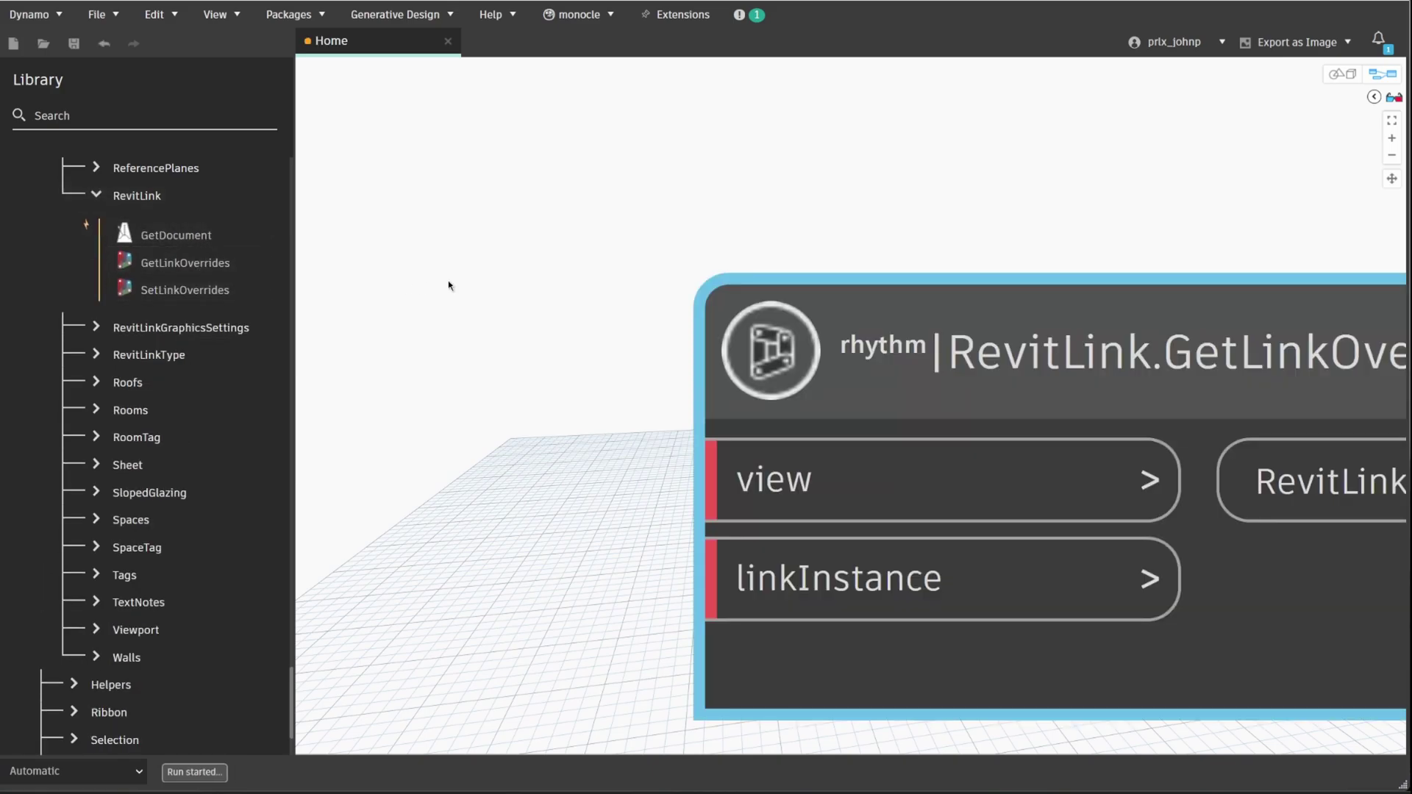
pyautogui.click(236, 334)
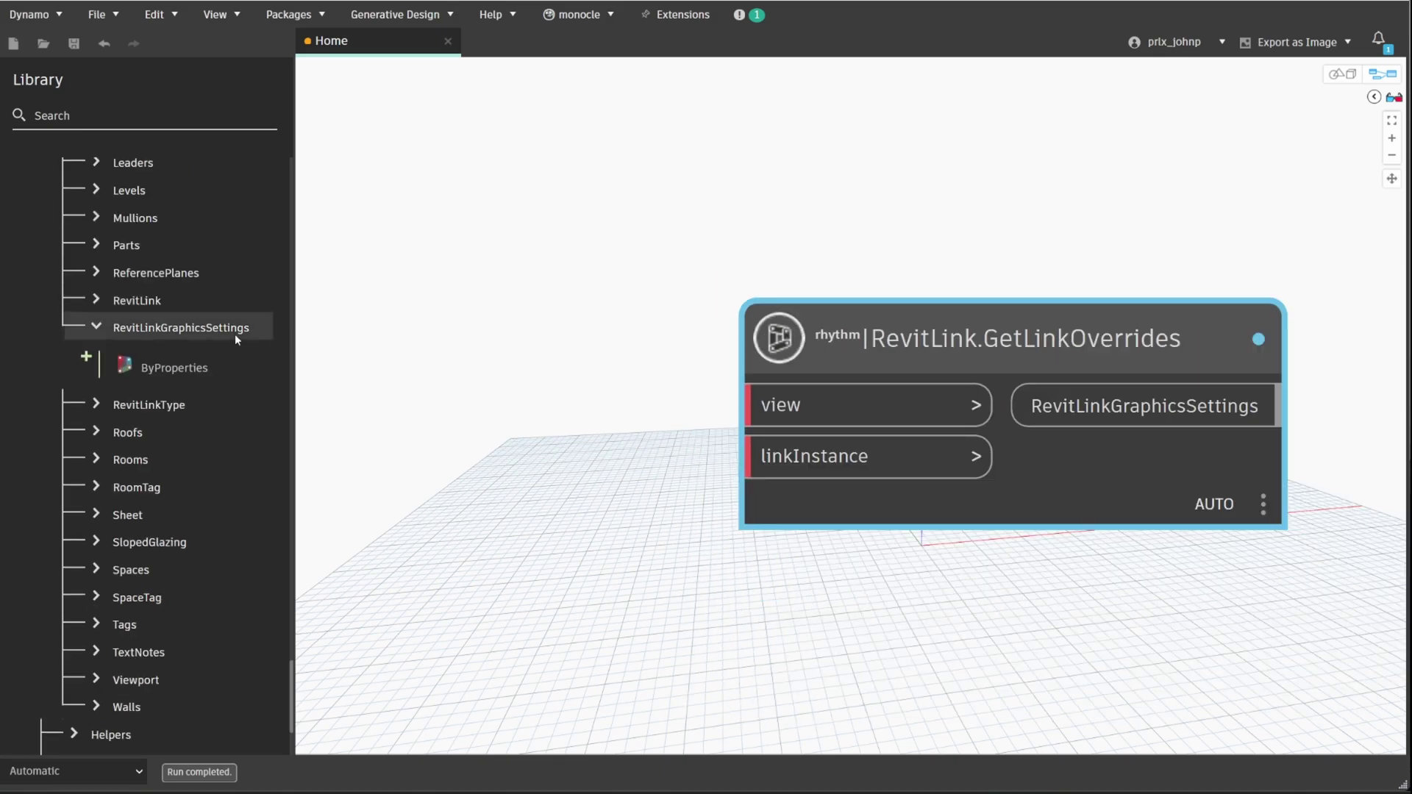
pyautogui.click(175, 368)
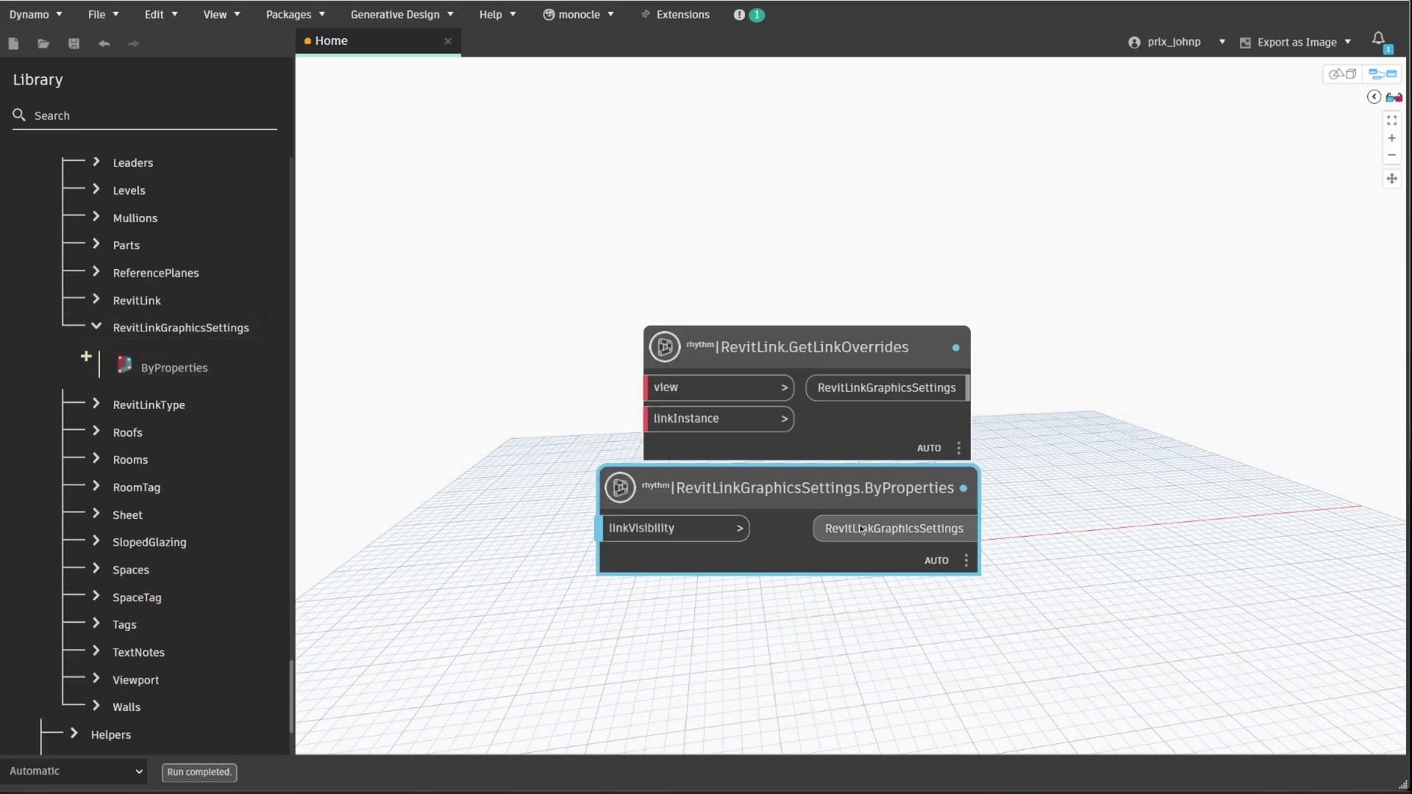
pyautogui.click(965, 598)
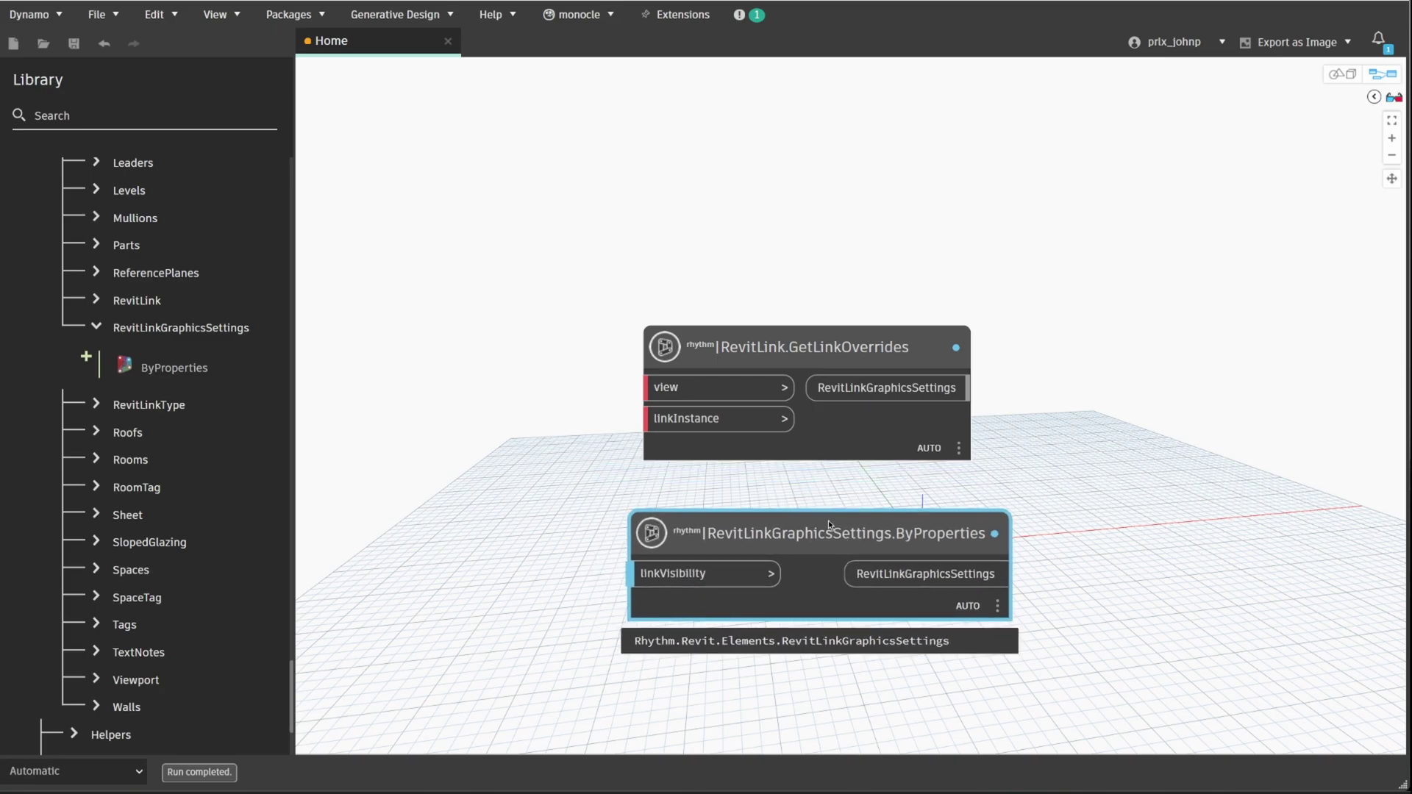
pyautogui.scroll(-3, 619, 375)
# Add Document.Current and Document.ActiveView nodes and wire the active view into GetLinkOverrides
pyautogui.doubleClick(662, 332)
pyautogui.write('activevi')
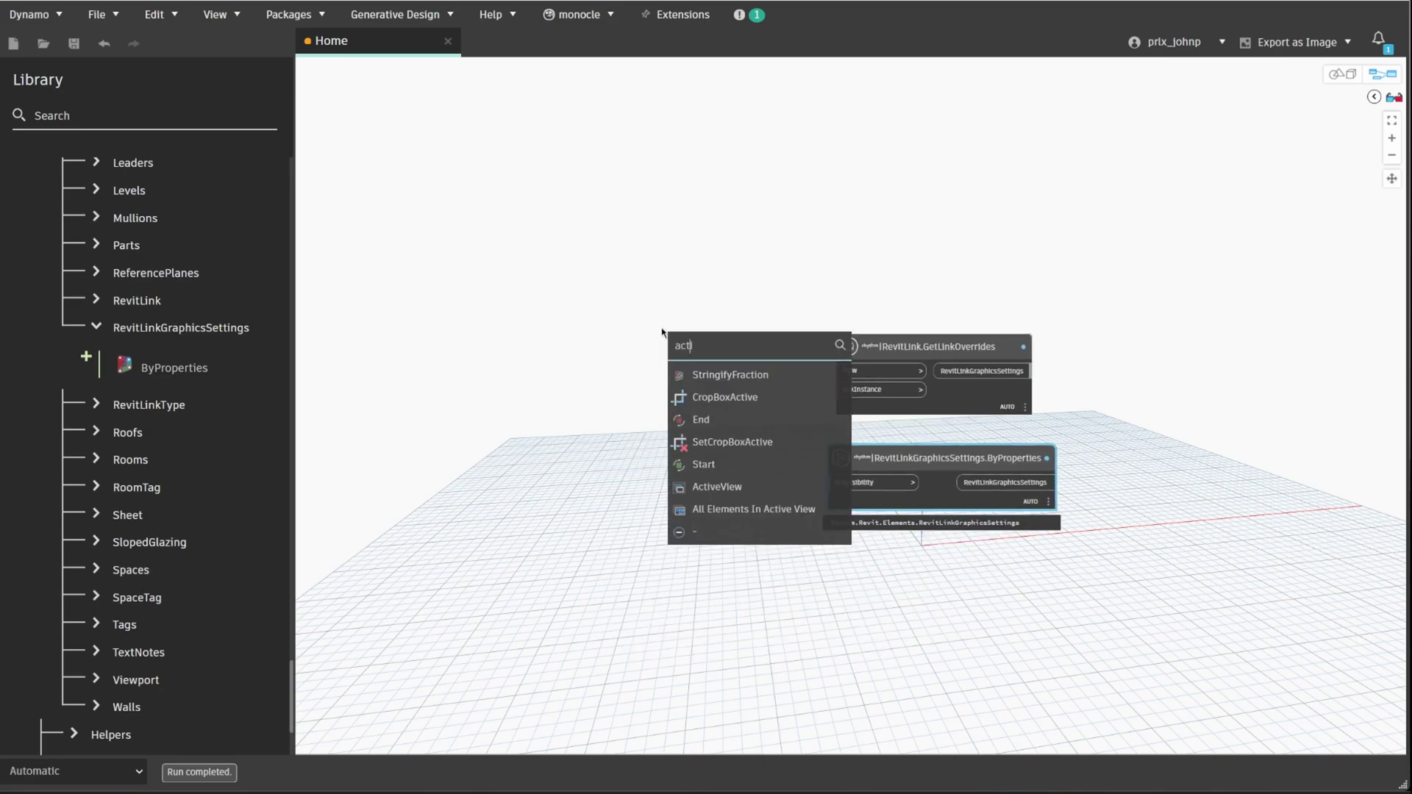
pyautogui.click(717, 375)
pyautogui.rightClick(544, 254)
pyautogui.write('current')
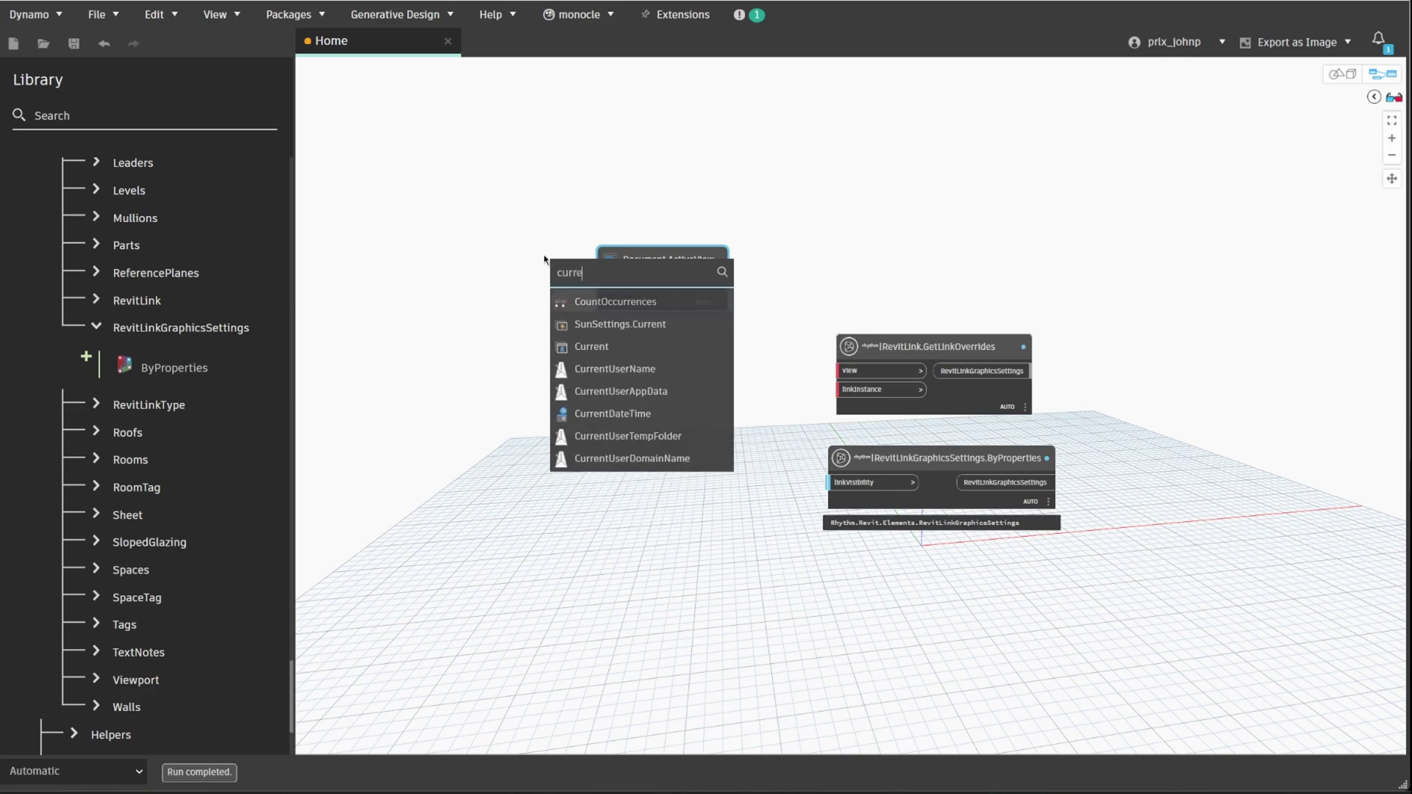
pyautogui.click(634, 345)
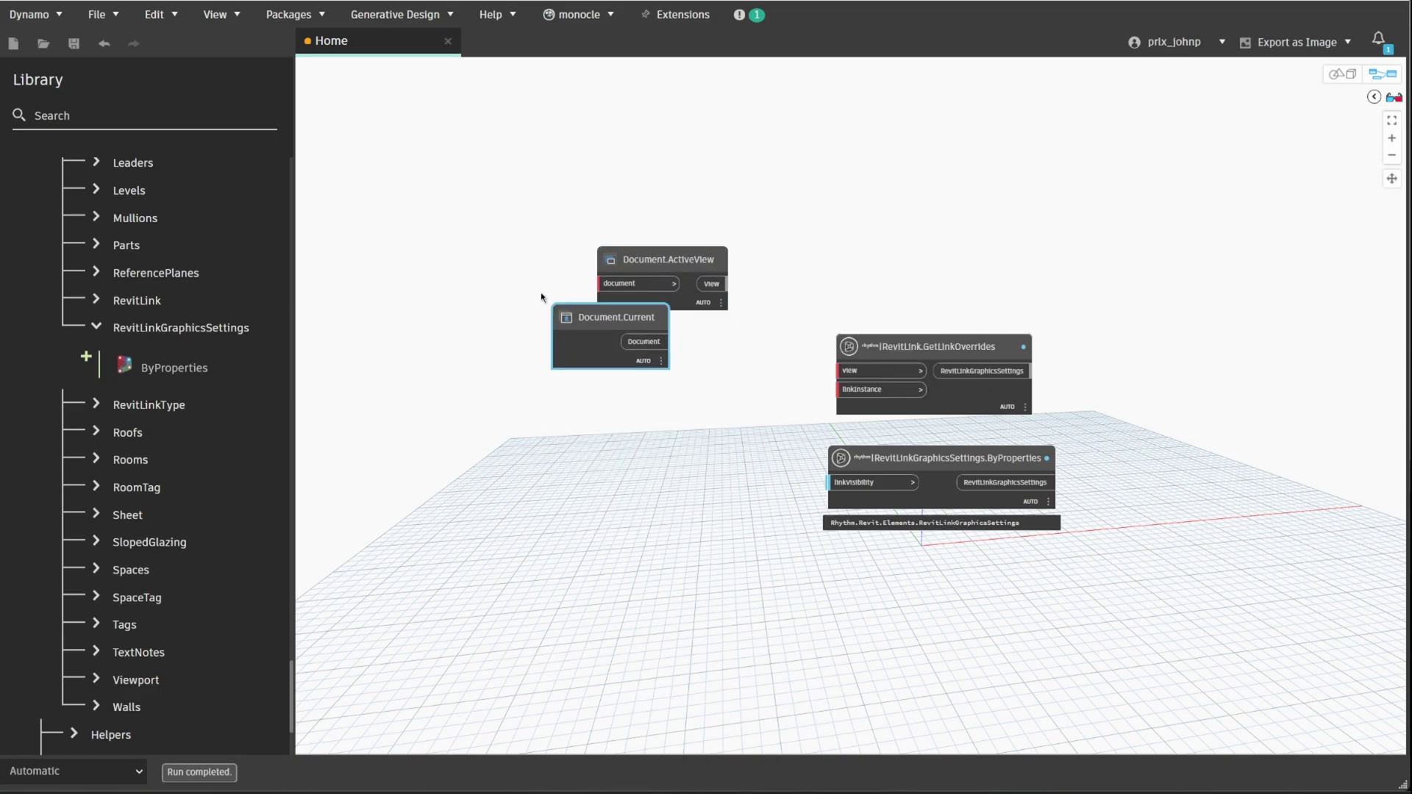
pyautogui.moveTo(634, 342); pyautogui.dragTo(577, 281)
pyautogui.click(600, 284)
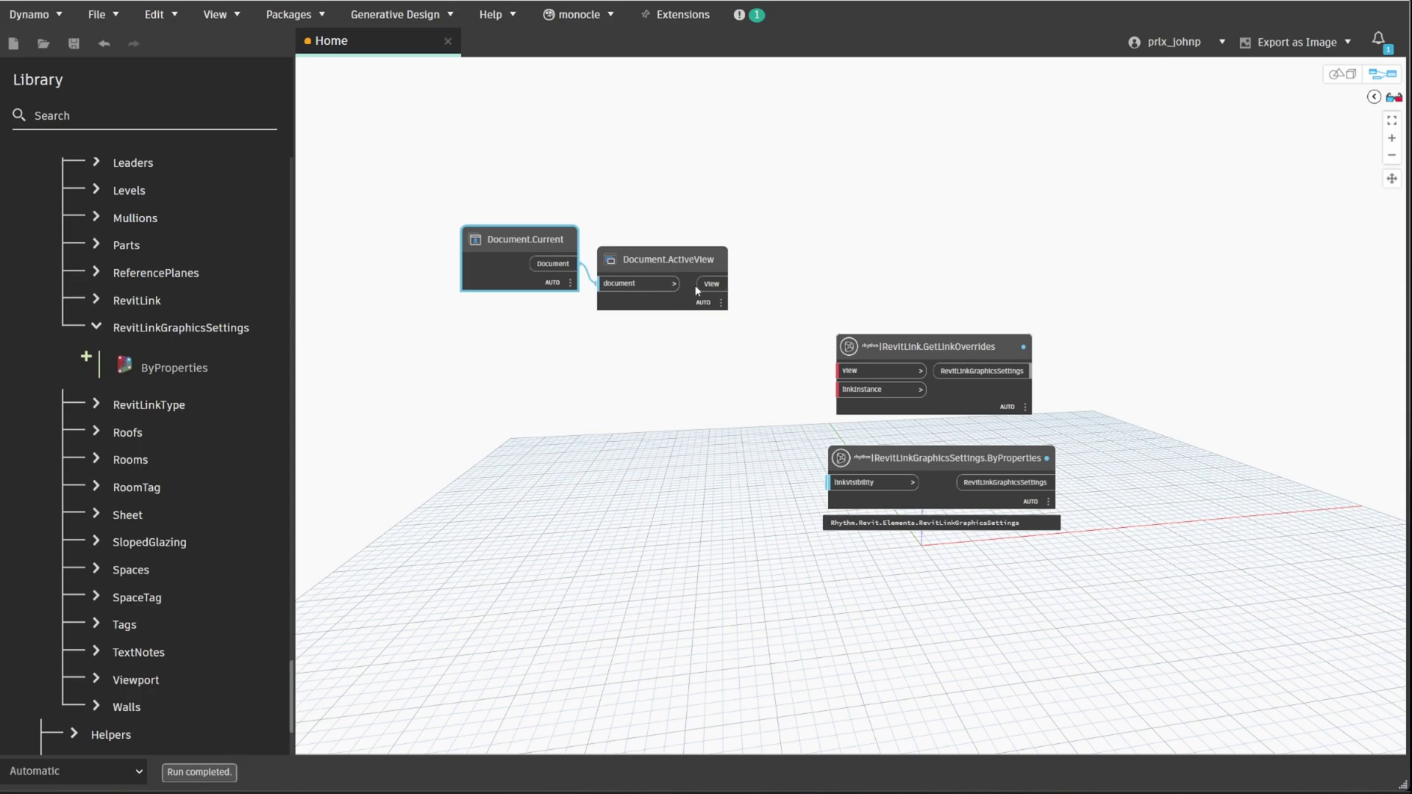
pyautogui.click(662, 259)
pyautogui.click(839, 371)
pyautogui.click(714, 284)
# Add a Links node set to Electrical and wire it into GetLinkOverrides' linkInstance input
pyautogui.rightClick(659, 378)
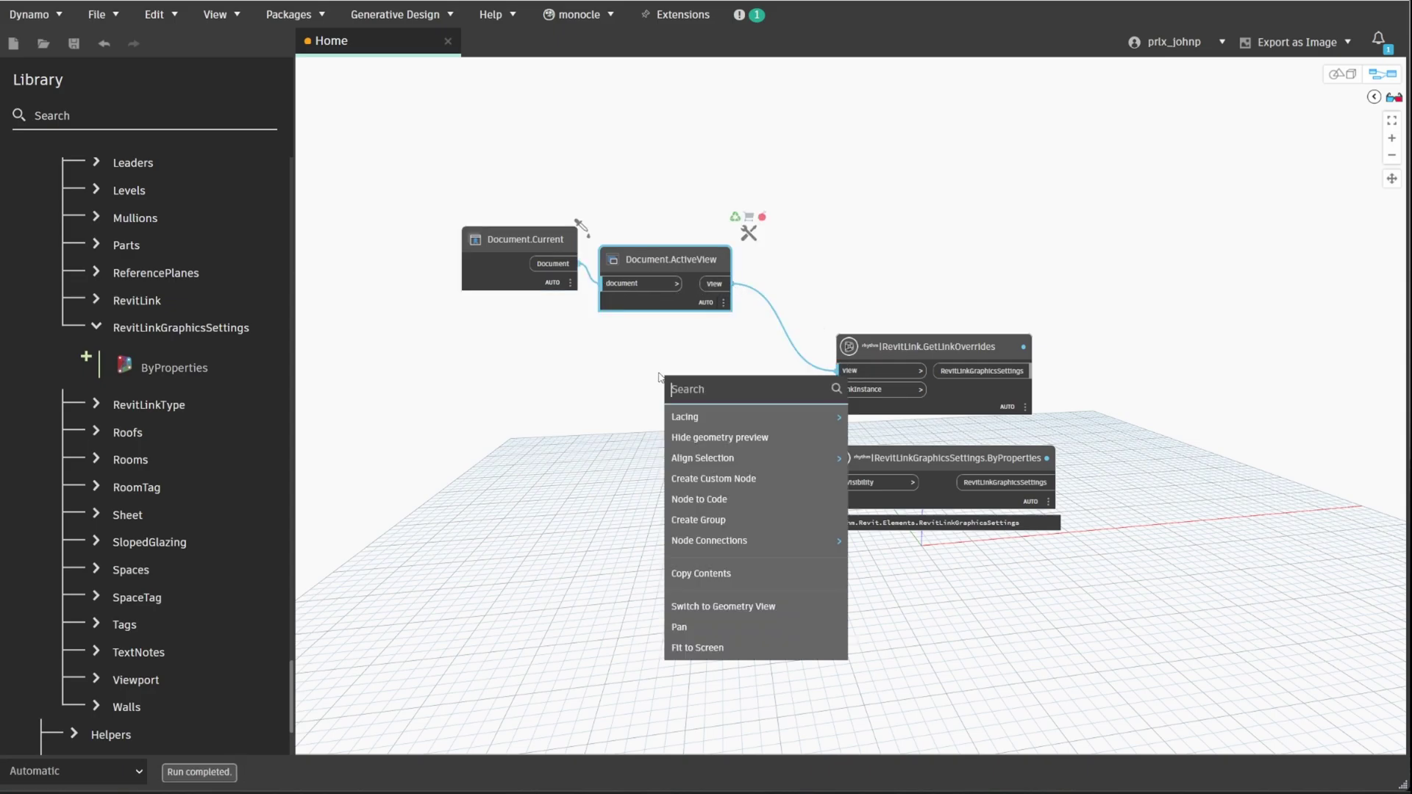
pyautogui.write('links')
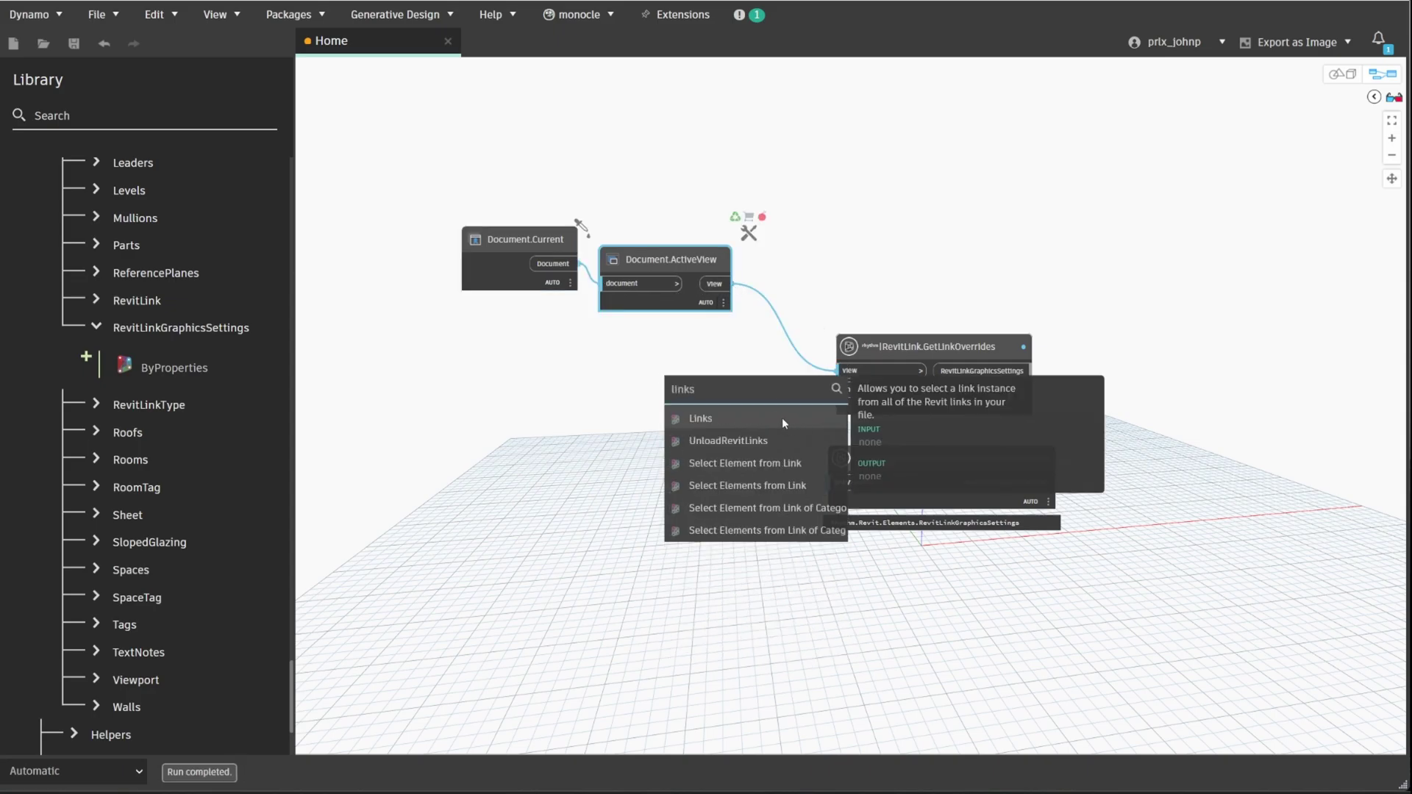
pyautogui.click(783, 418)
pyautogui.click(606, 414)
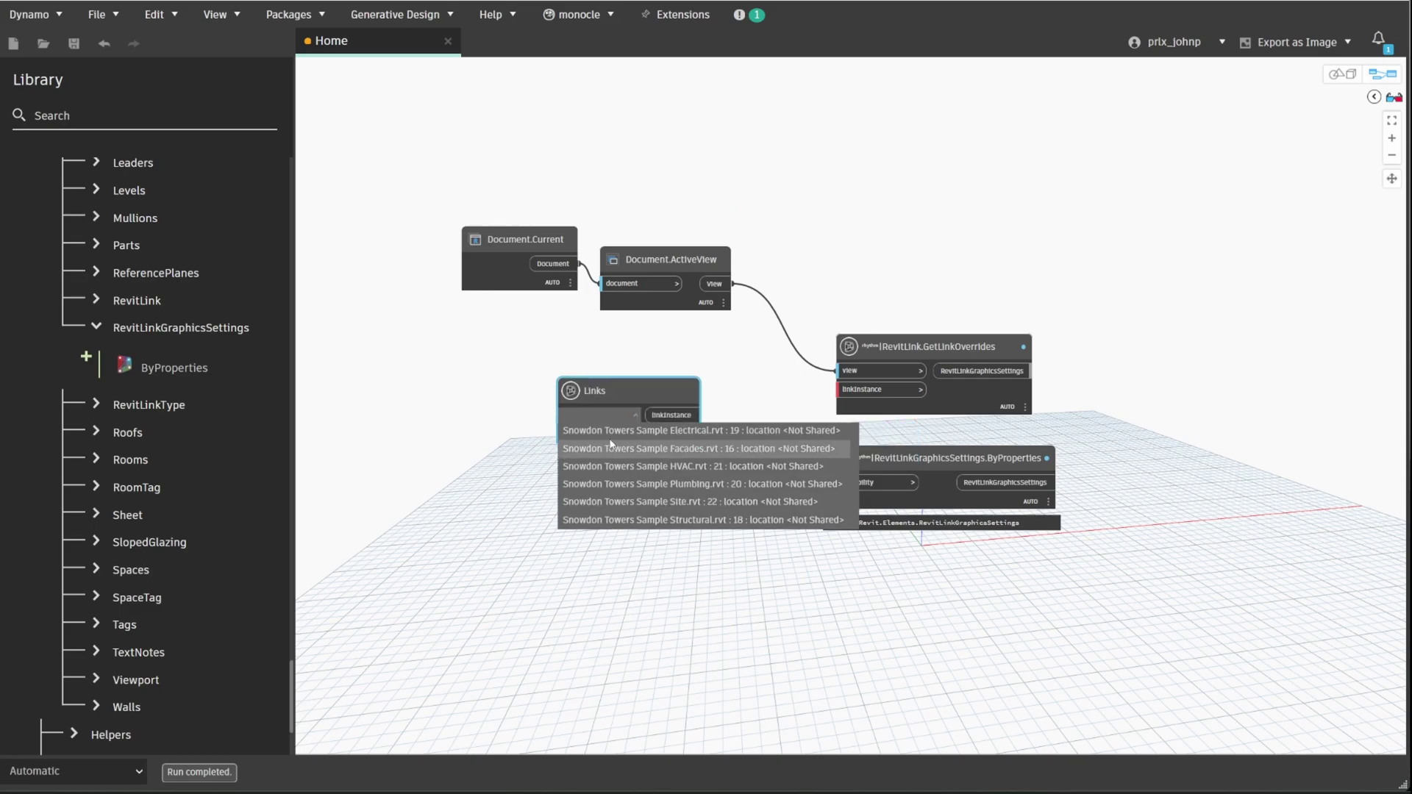
pyautogui.click(613, 431)
pyautogui.moveTo(813, 403); pyautogui.dragTo(642, 351)
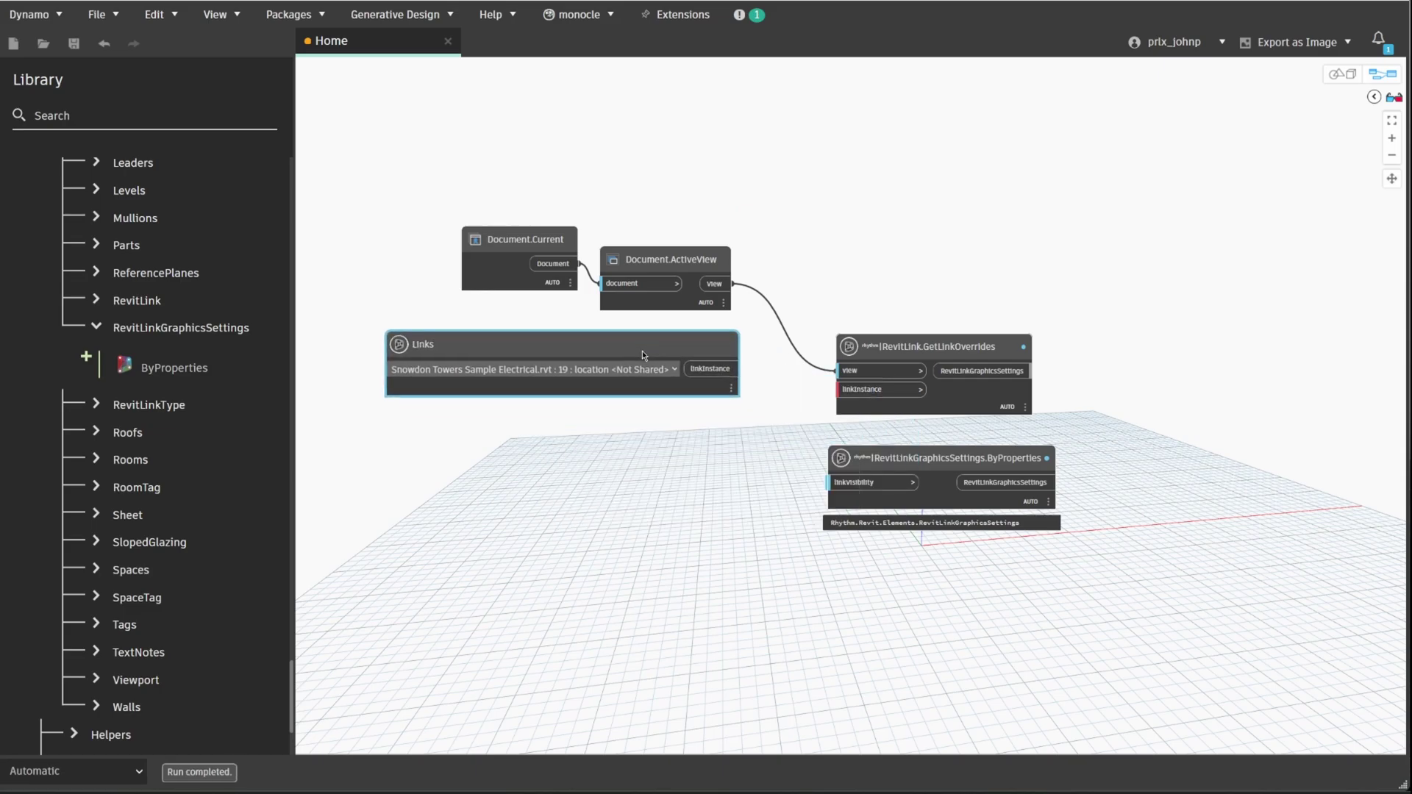
pyautogui.click(740, 368)
pyautogui.click(839, 389)
pyautogui.moveTo(934, 347); pyautogui.dragTo(1067, 277)
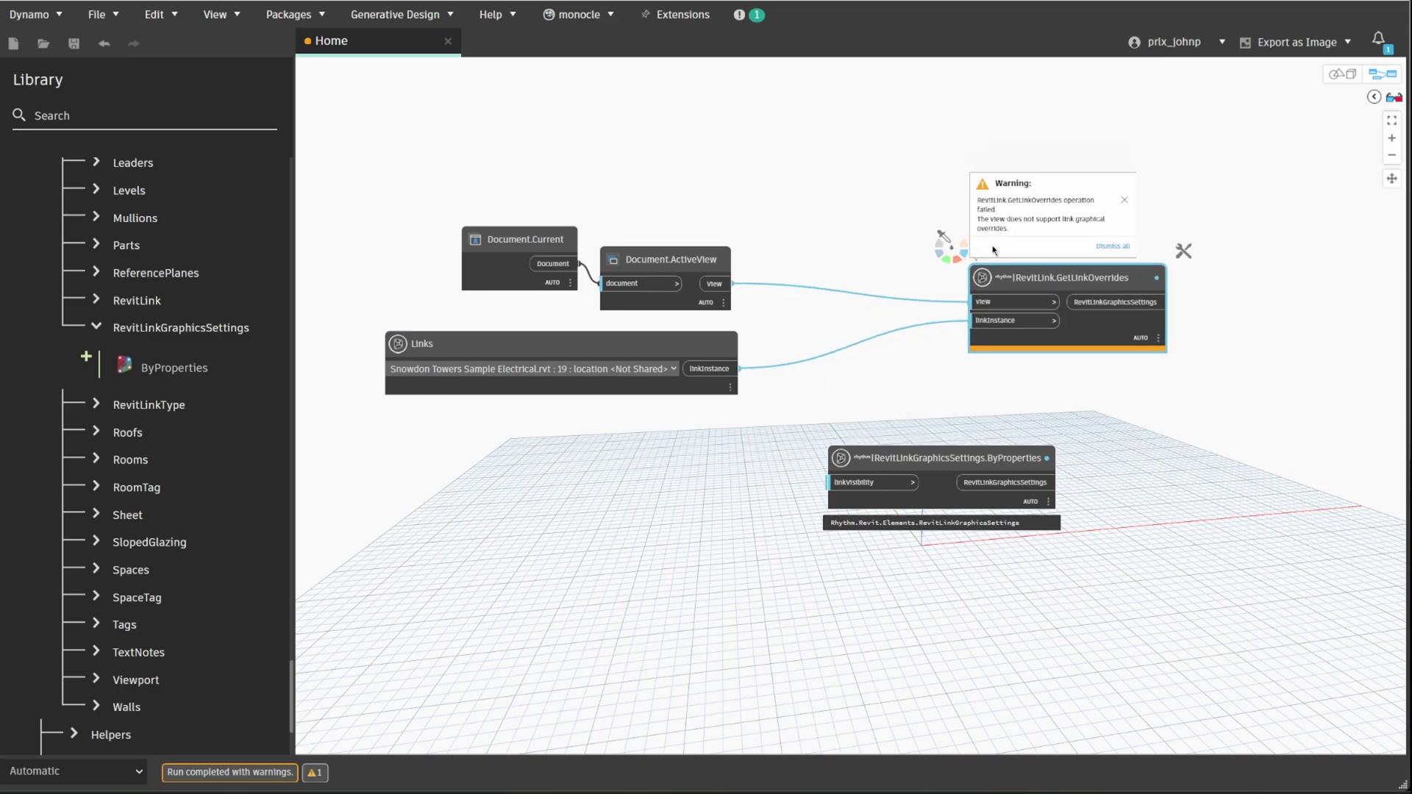
# Point the Dynamo Links node at the Structural.rvt linked model
pyautogui.click(594, 370)
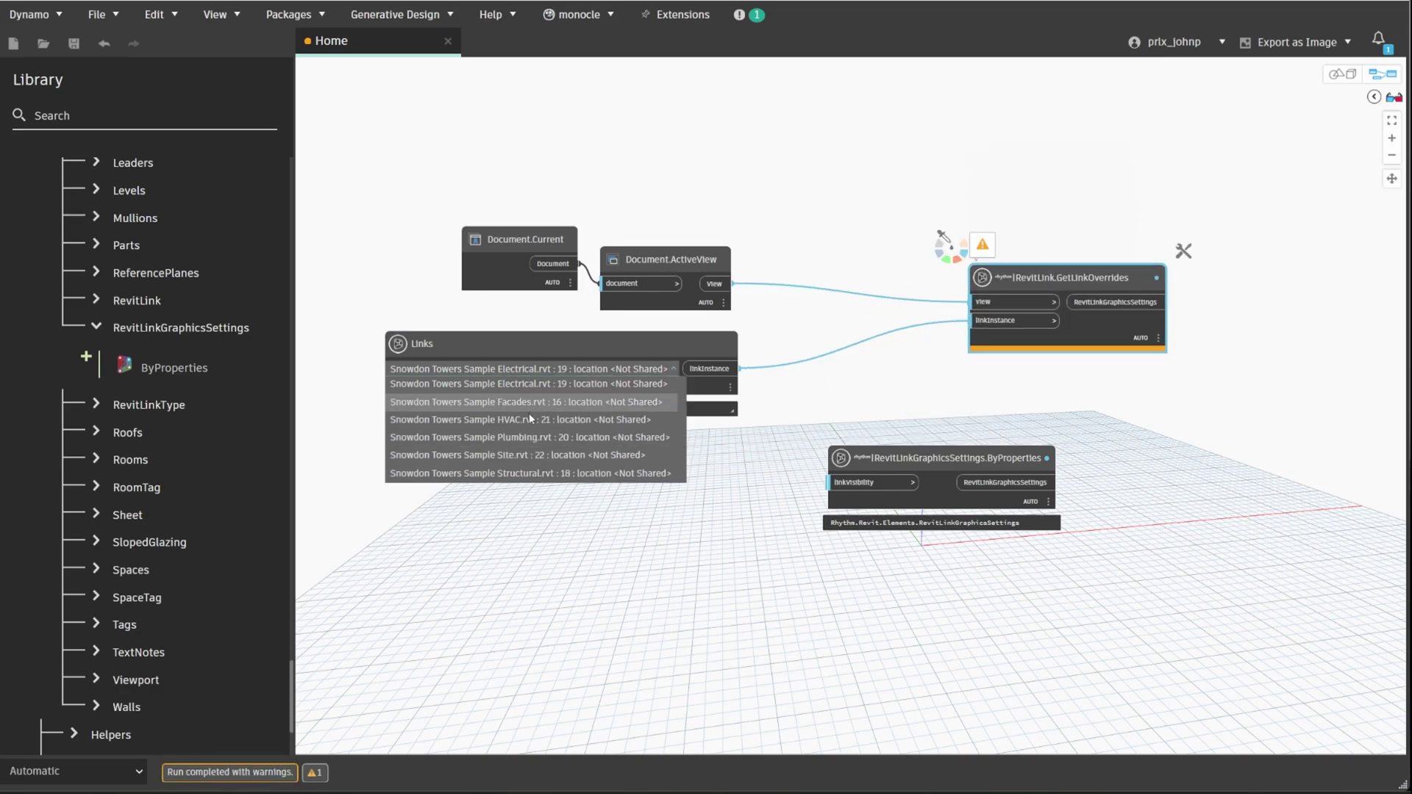
pyautogui.click(523, 473)
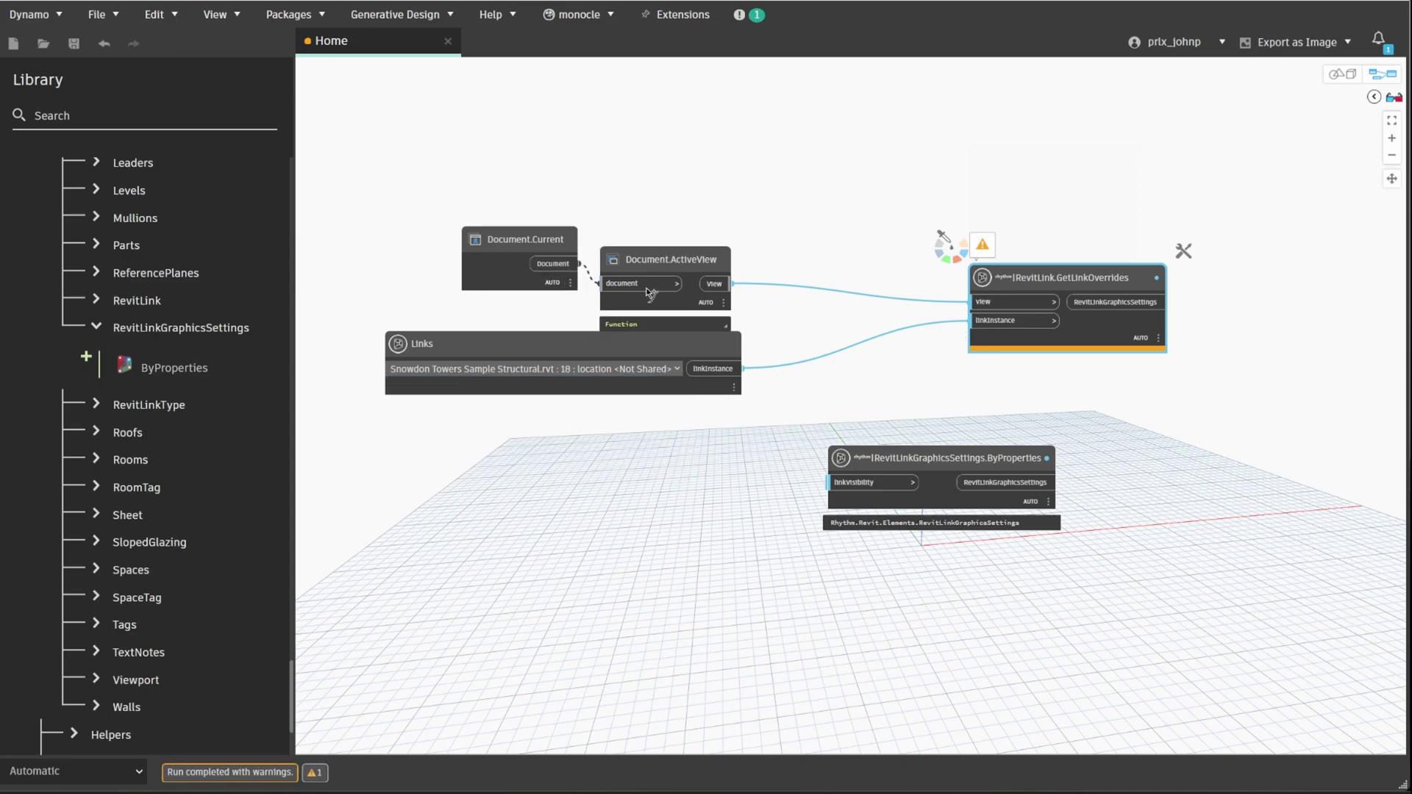
pyautogui.click(794, 250)
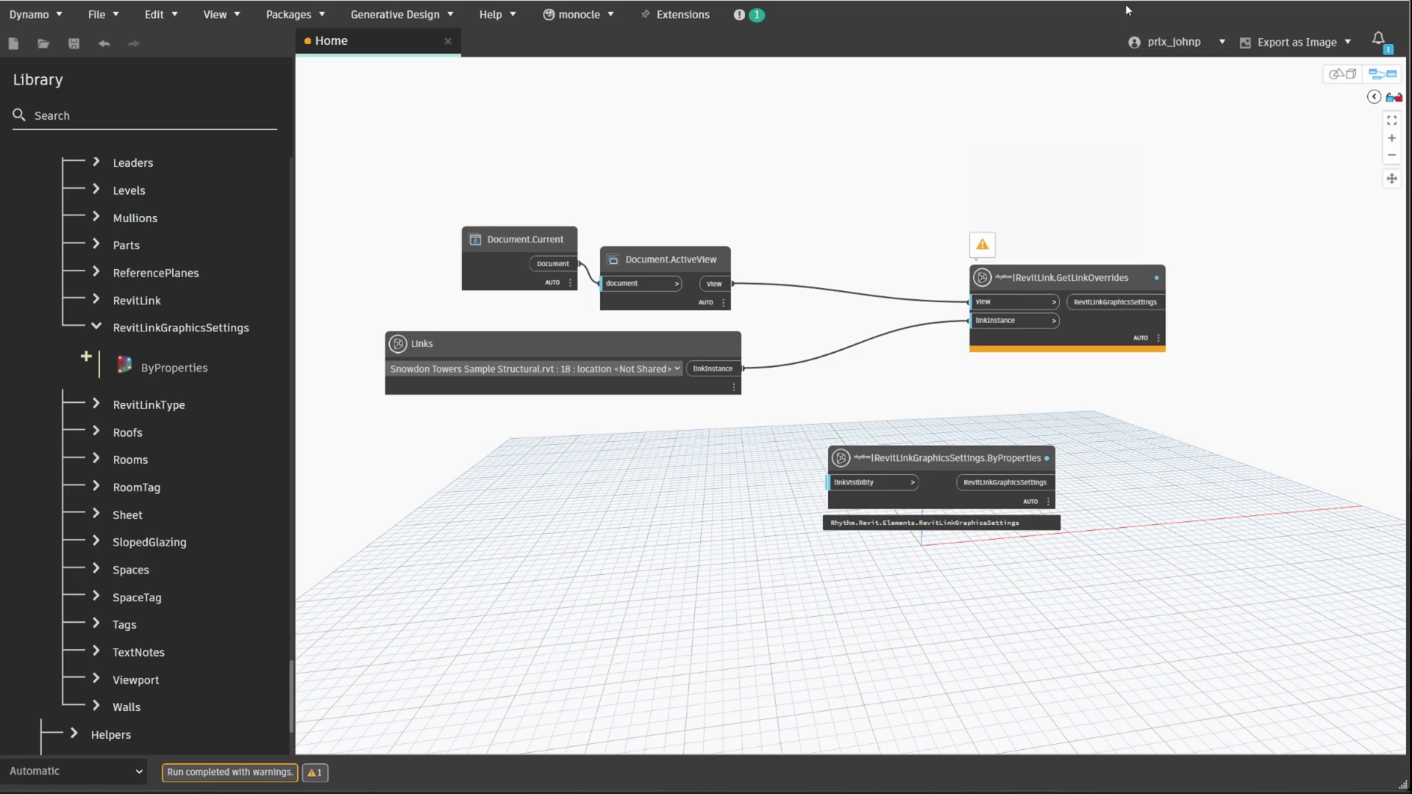
# Set the L1 plan's View Template to <None> in Revit Properties
pyautogui.moveTo(1124, 8); pyautogui.dragTo(831, 445)
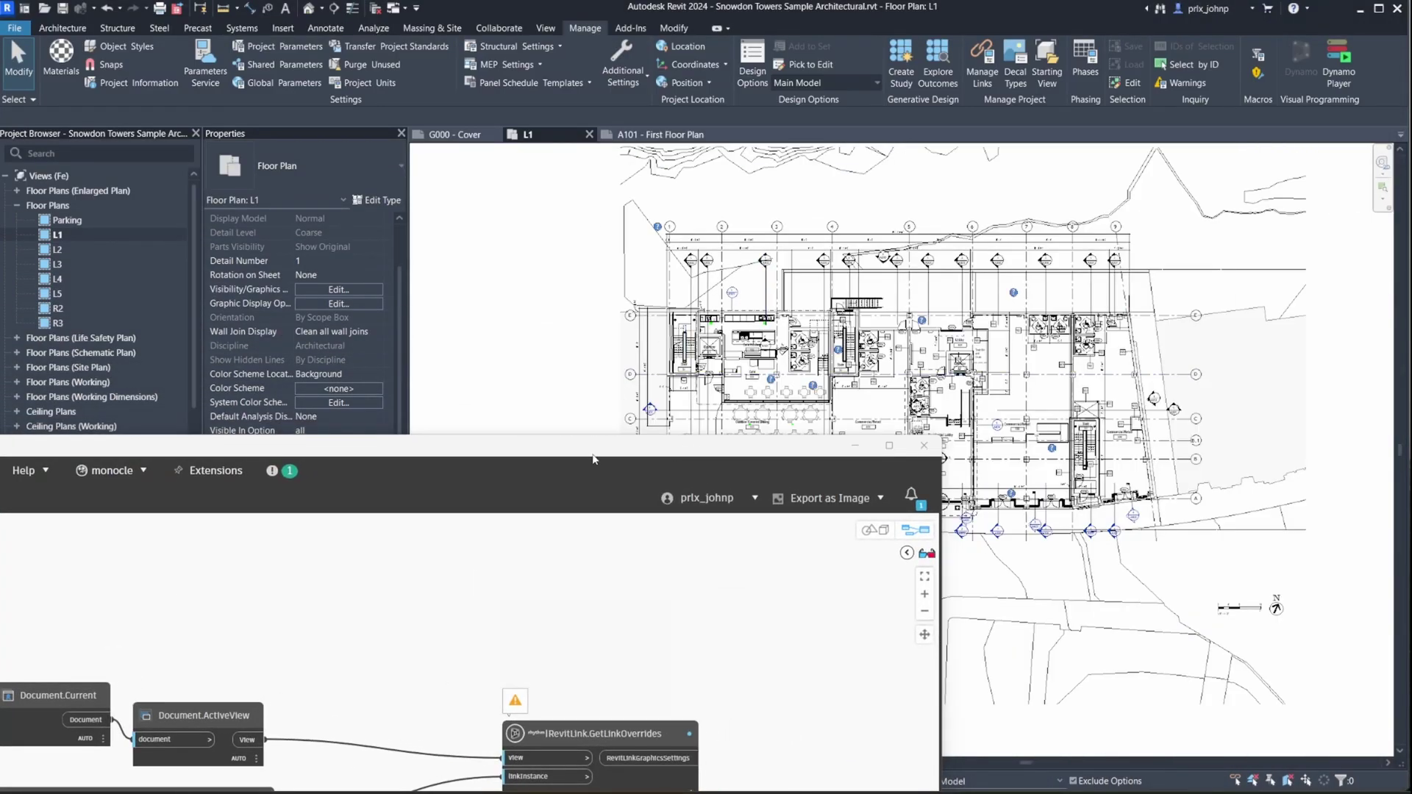
pyautogui.moveTo(594, 459); pyautogui.dragTo(1030, 345)
pyautogui.click(332, 642)
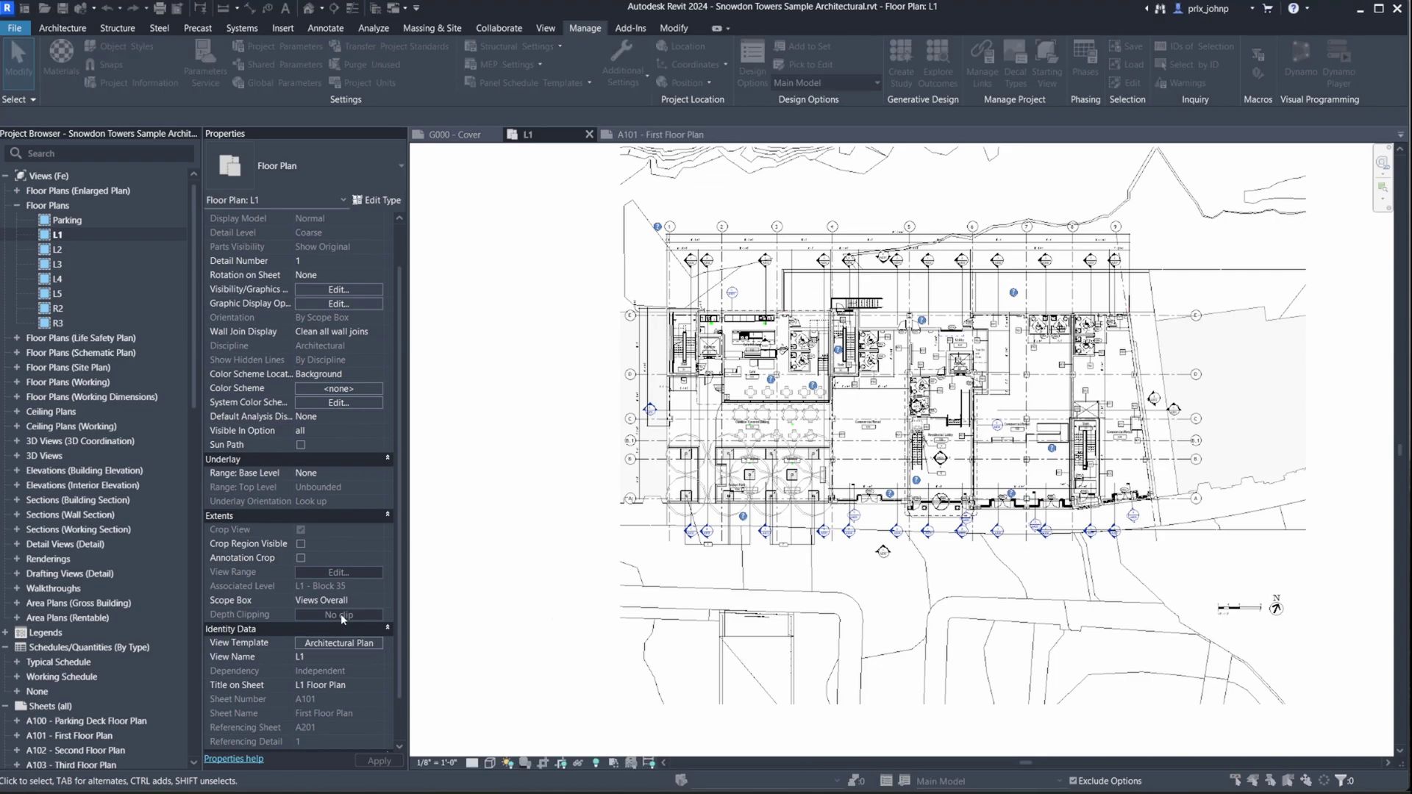
pyautogui.click(744, 541)
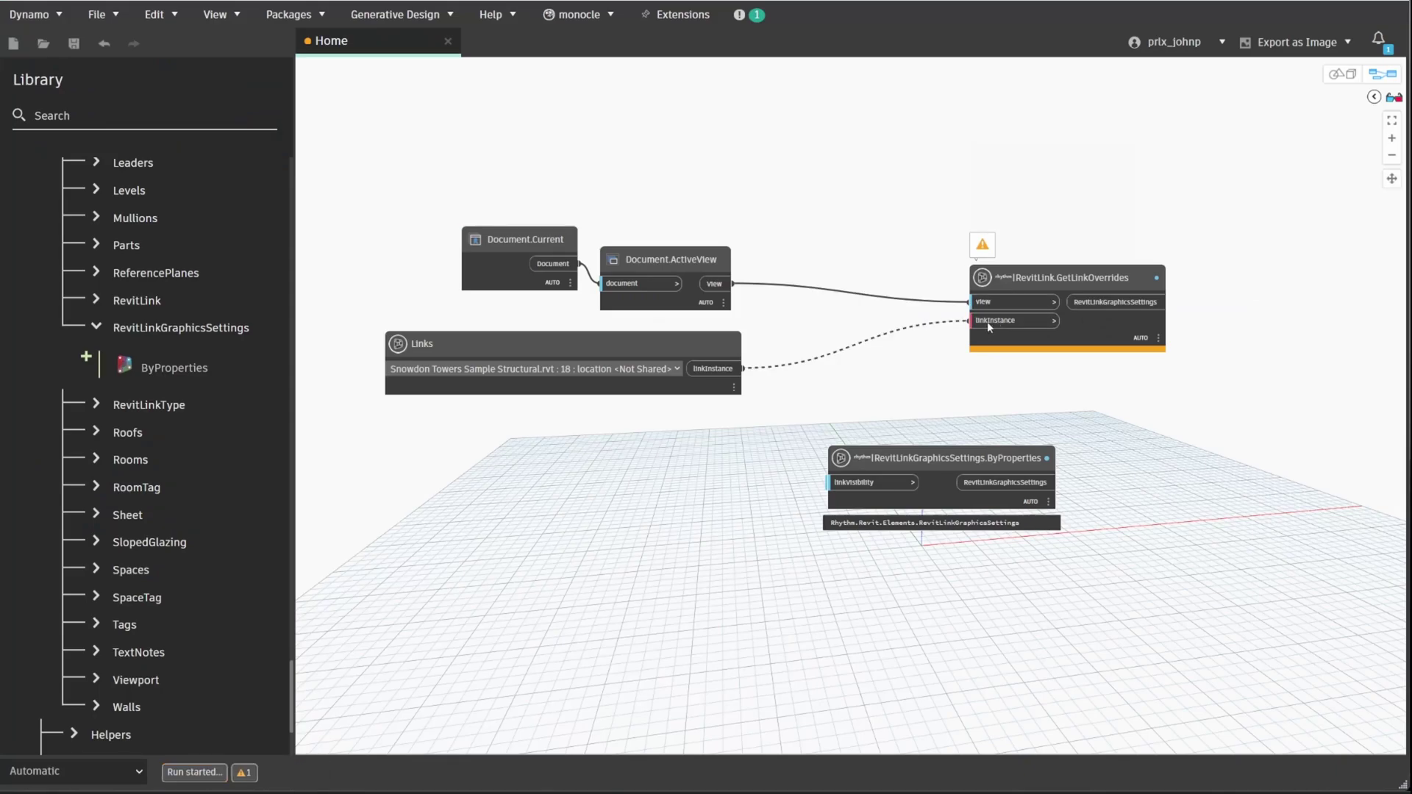
# Reconnect Document.Current to ActiveView so GetLinkOverrides reruns without the warning
pyautogui.moveTo(980, 241)
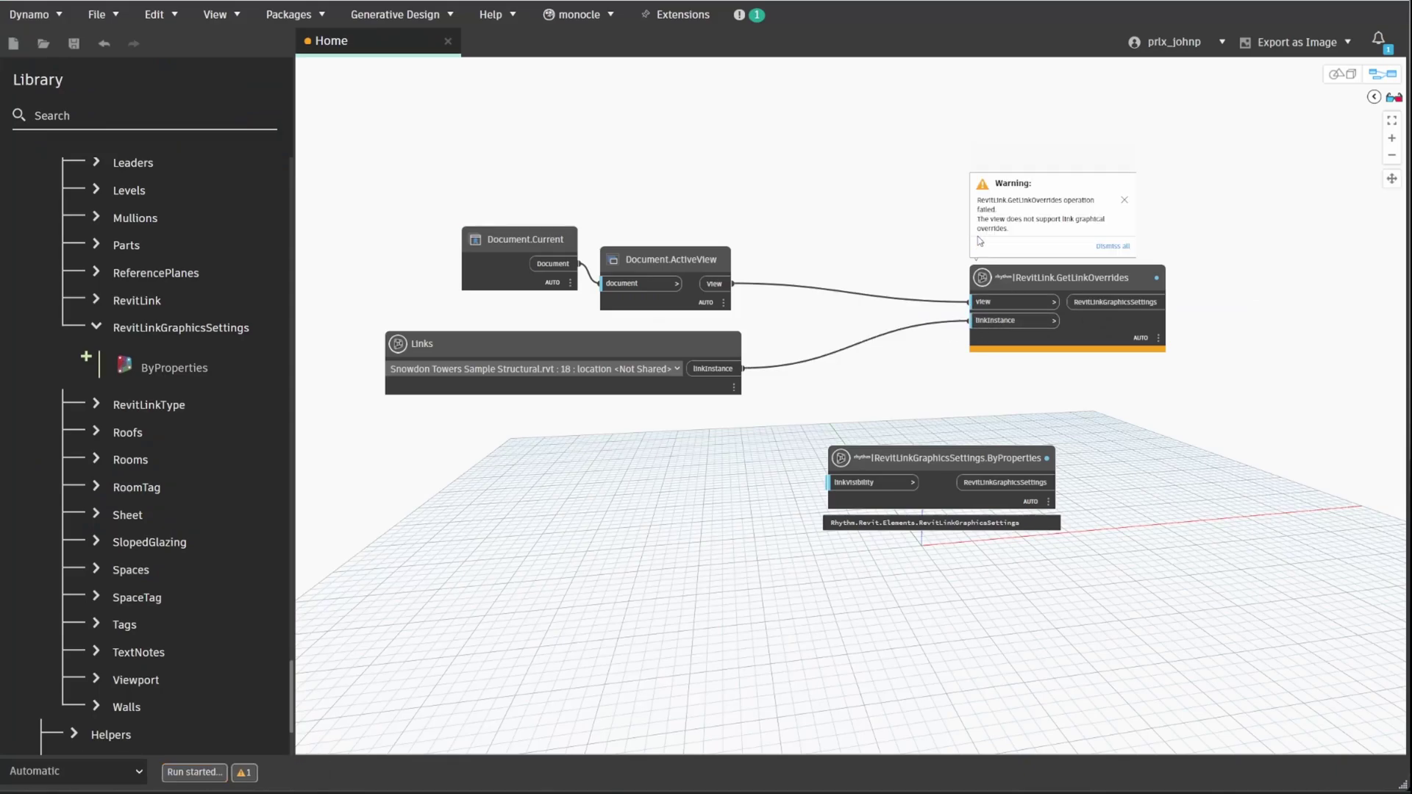
pyautogui.moveTo(662, 259); pyautogui.dragTo(686, 247)
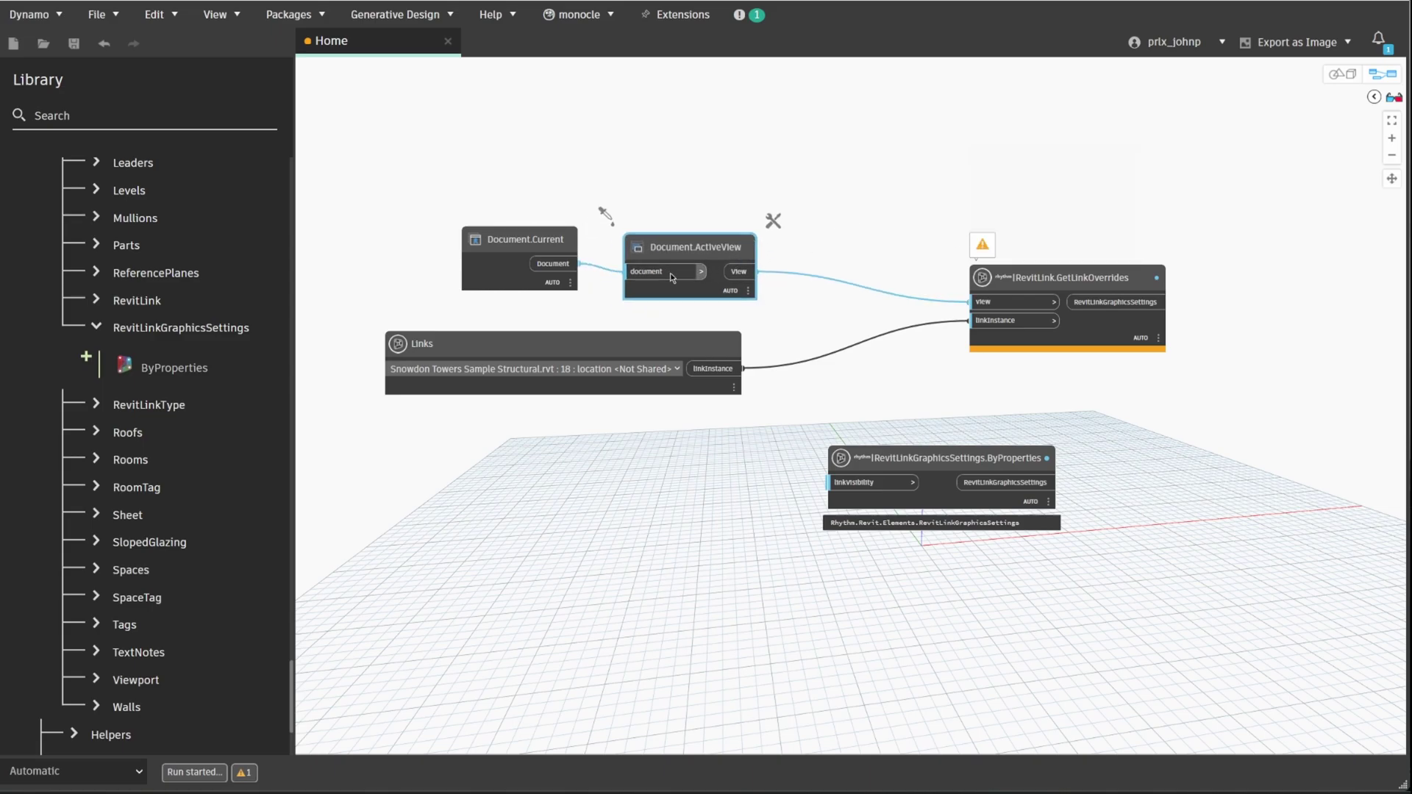
pyautogui.click(830, 240)
pyautogui.press('super+Down')
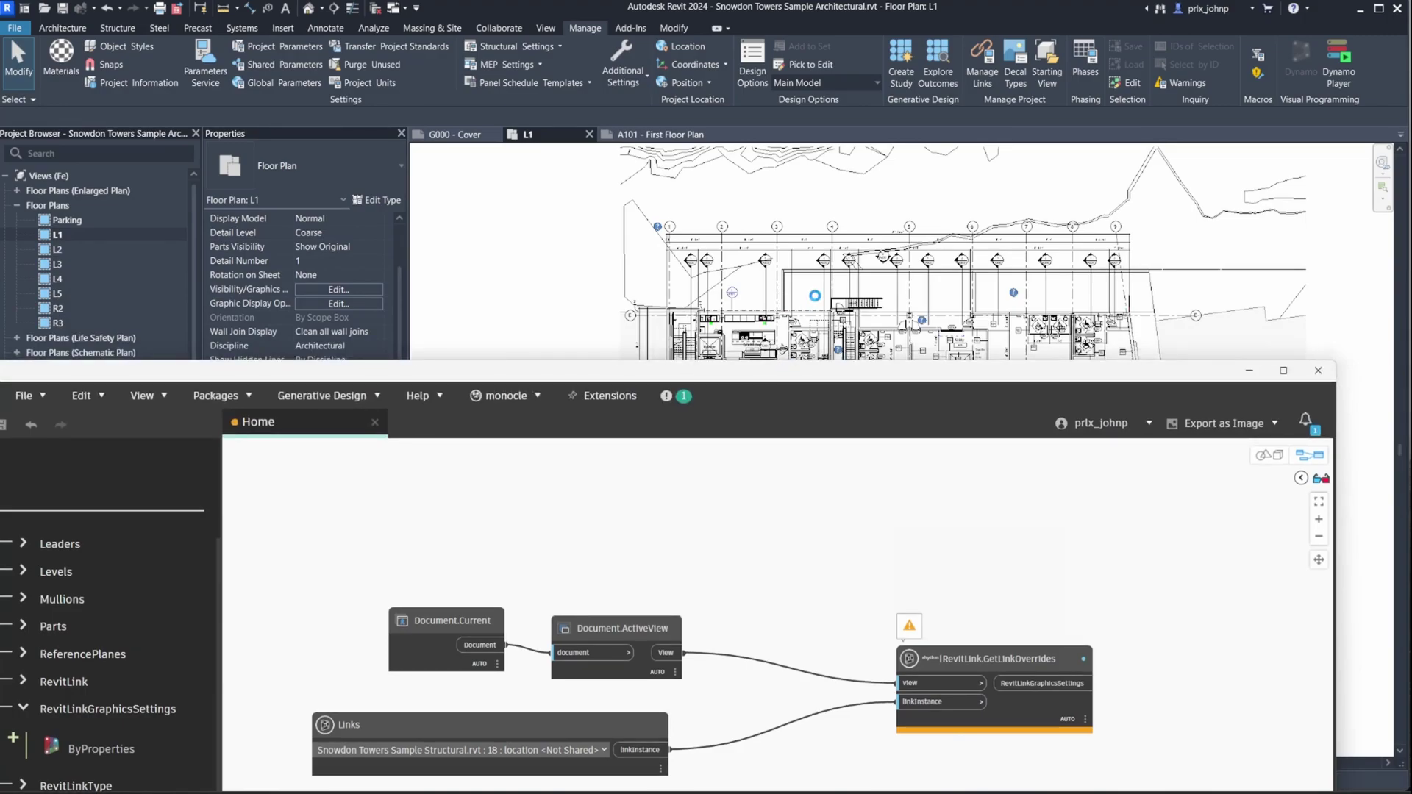
pyautogui.moveTo(800, 382); pyautogui.dragTo(719, 701)
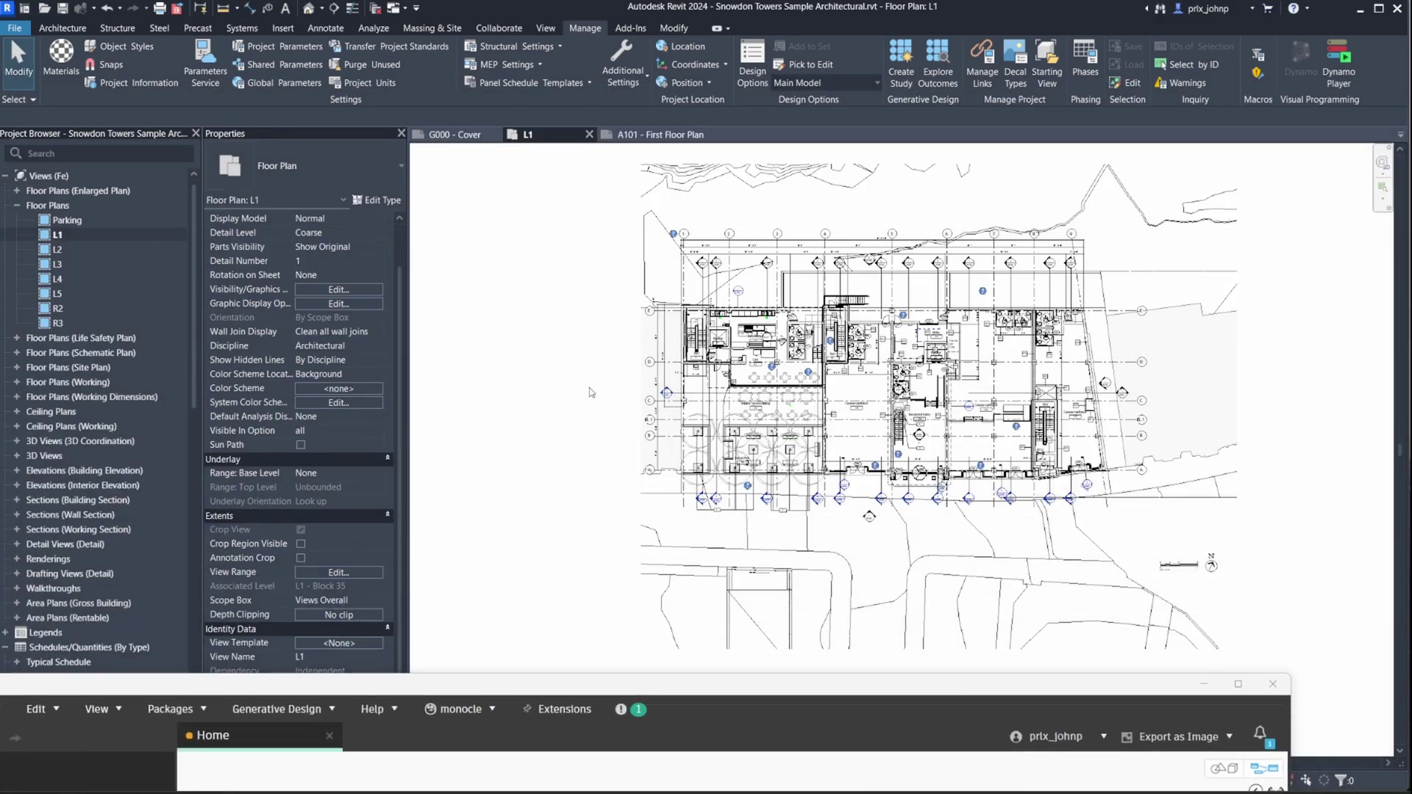
pyautogui.moveTo(508, 700); pyautogui.dragTo(530, 3)
pyautogui.click(631, 274)
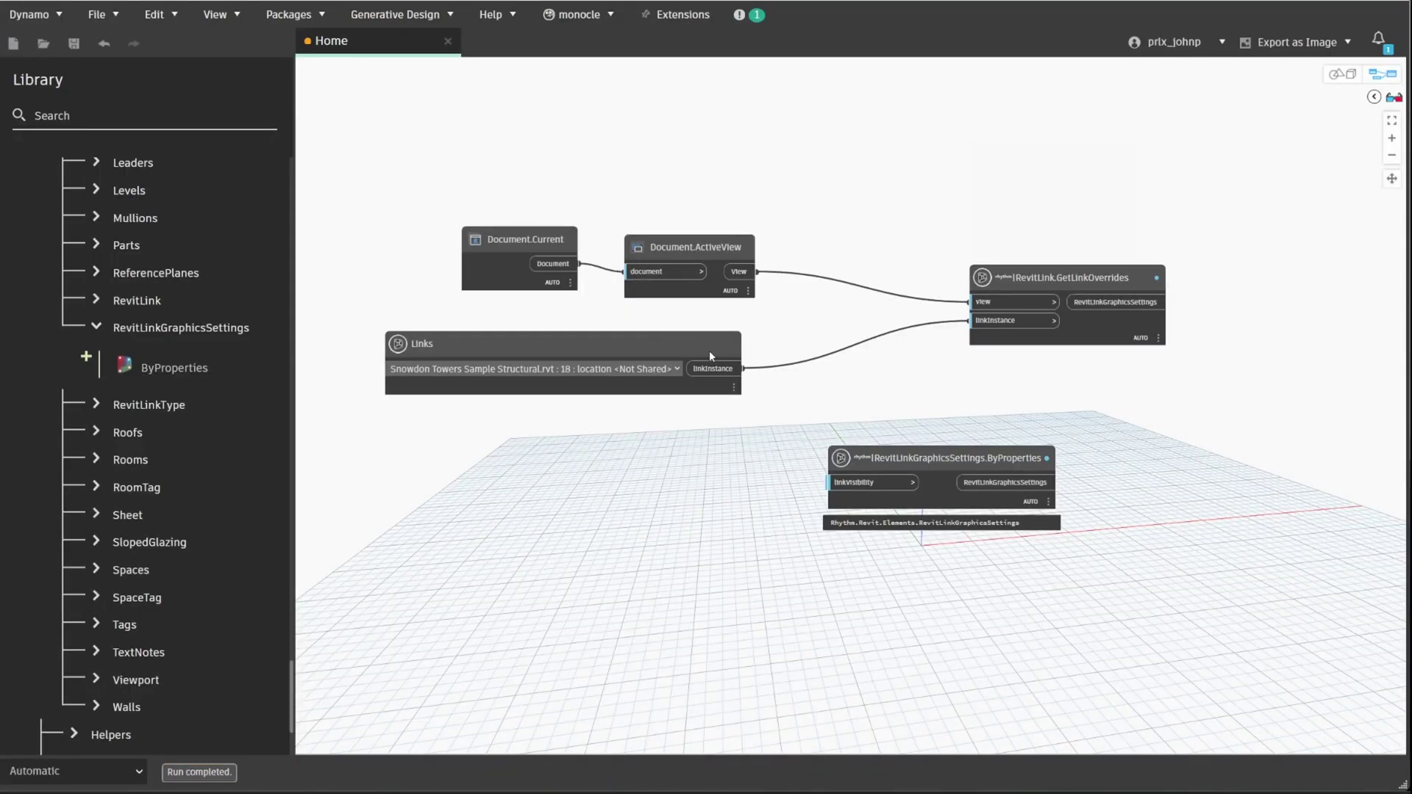
# Rearrange the GetLinkOverrides and ByProperties nodes on the Dynamo canvas
pyautogui.moveTo(1078, 331); pyautogui.dragTo(1068, 326)
pyautogui.scroll(2, 1030, 336)
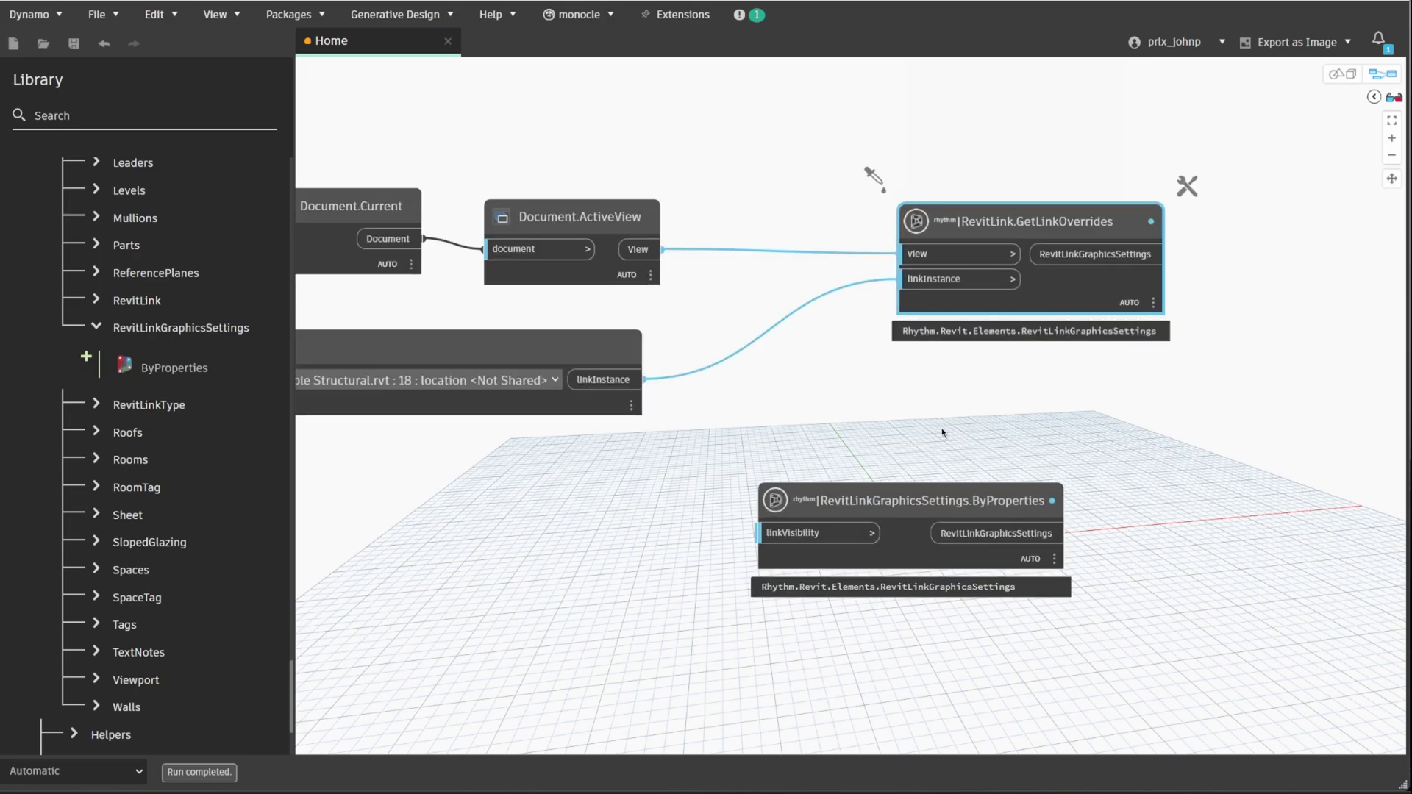
pyautogui.moveTo(909, 515); pyautogui.dragTo(952, 529)
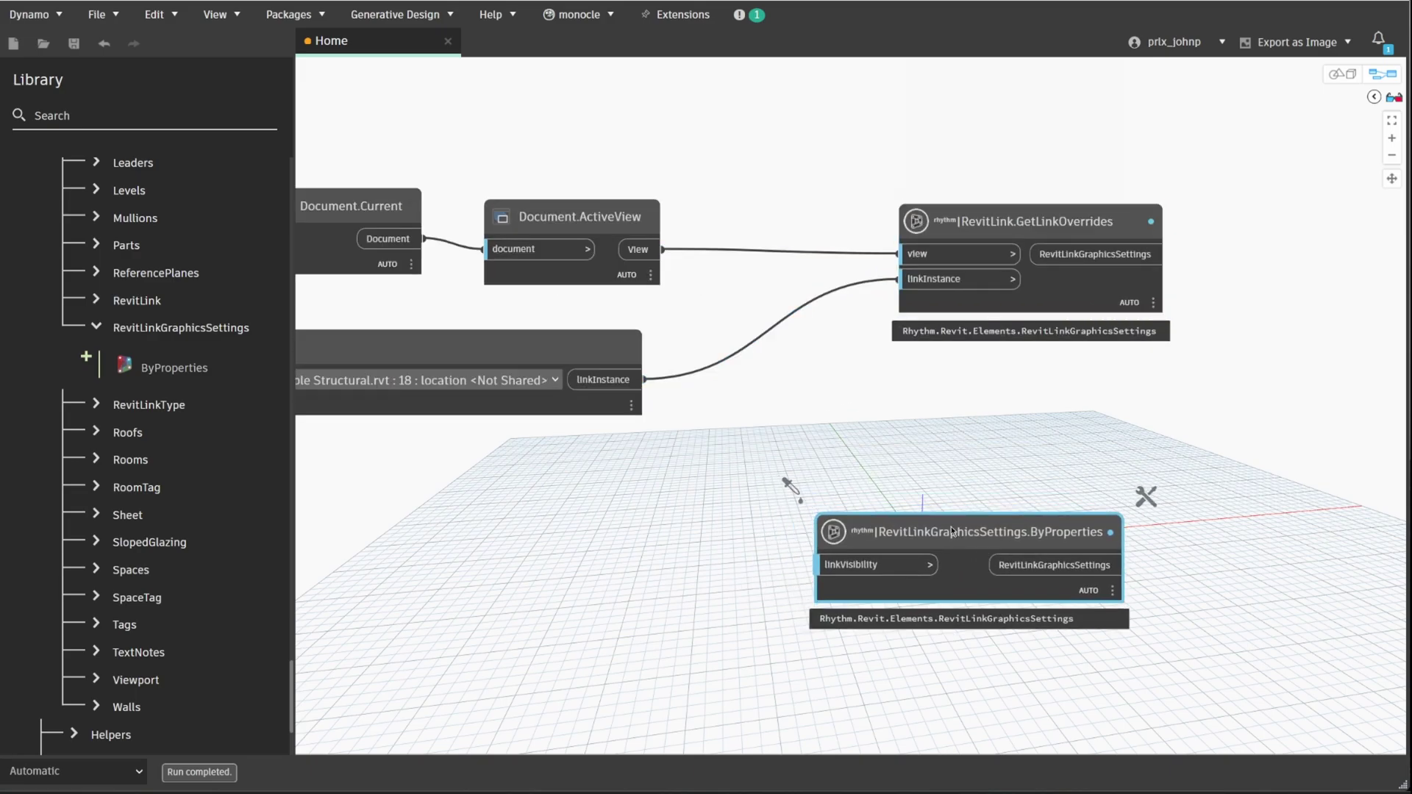
pyautogui.scroll(-3, 1001, 466)
pyautogui.moveTo(967, 494); pyautogui.dragTo(1059, 497)
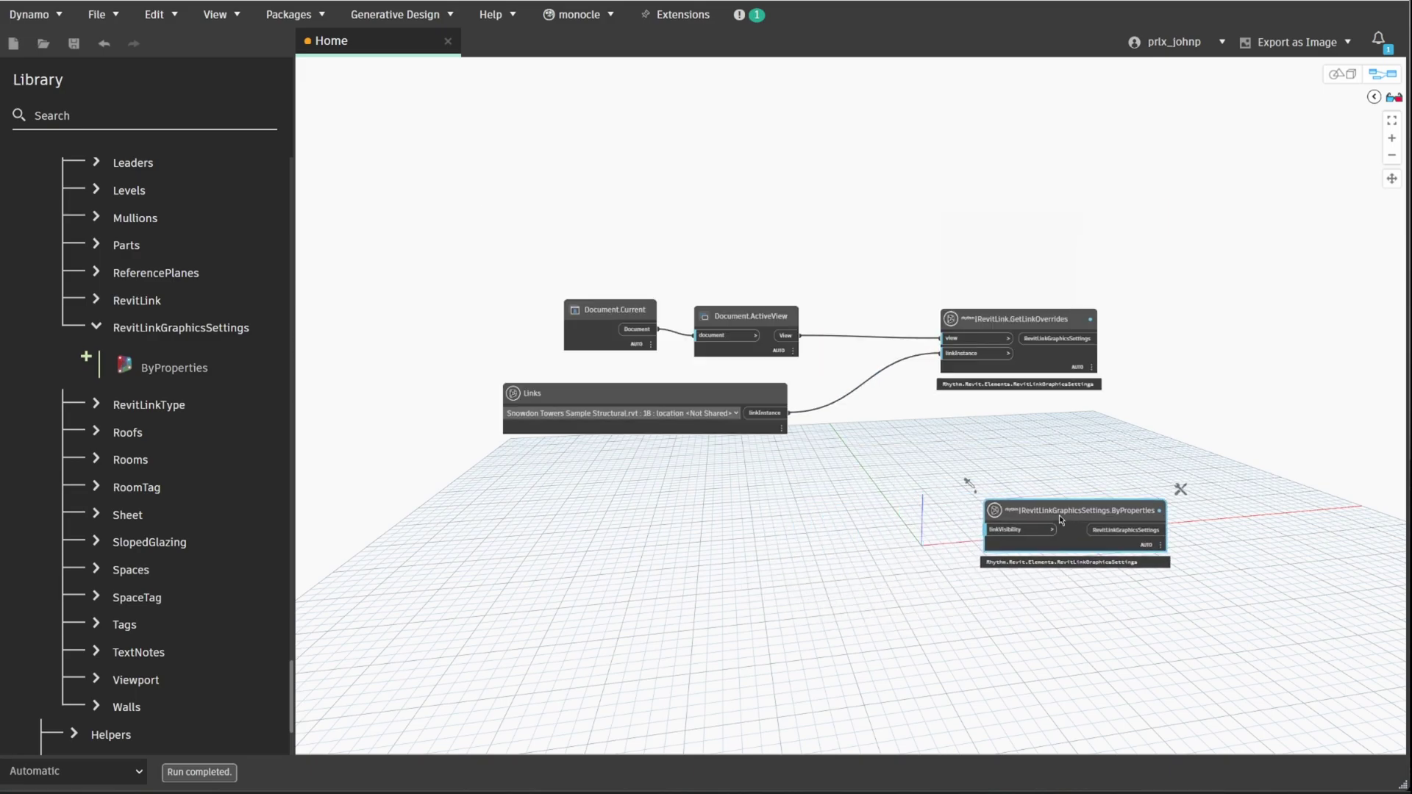
pyautogui.scroll(1, 1006, 490)
pyautogui.moveTo(987, 415); pyautogui.dragTo(940, 346, button='middle')
pyautogui.moveTo(908, 378); pyautogui.dragTo(798, 378)
pyautogui.scroll(1, 798, 378)
# Add a "Custom" code block and wire it into ByProperties' linkVisibility input
pyautogui.moveTo(793, 403)
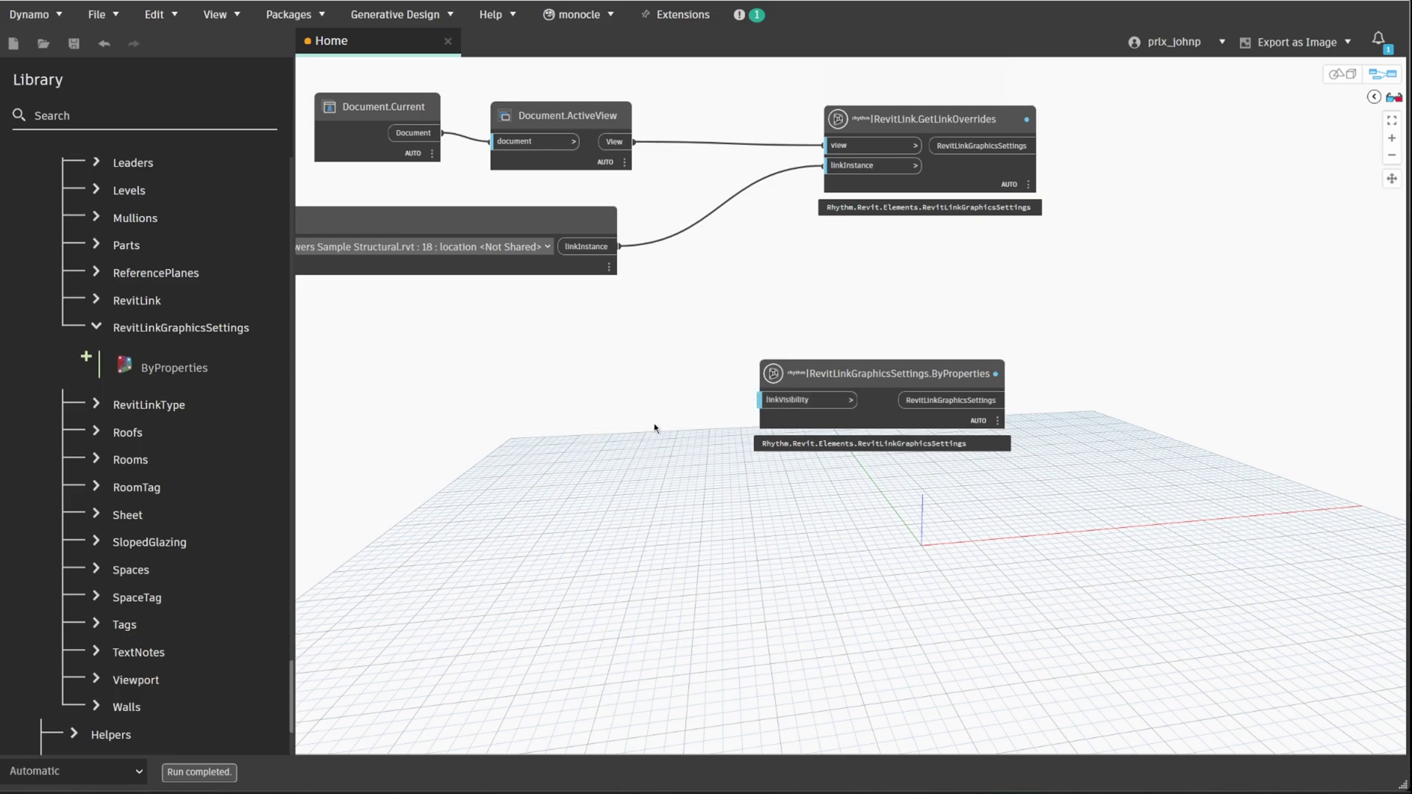
pyautogui.doubleClick(655, 423)
pyautogui.write('"Custom";')
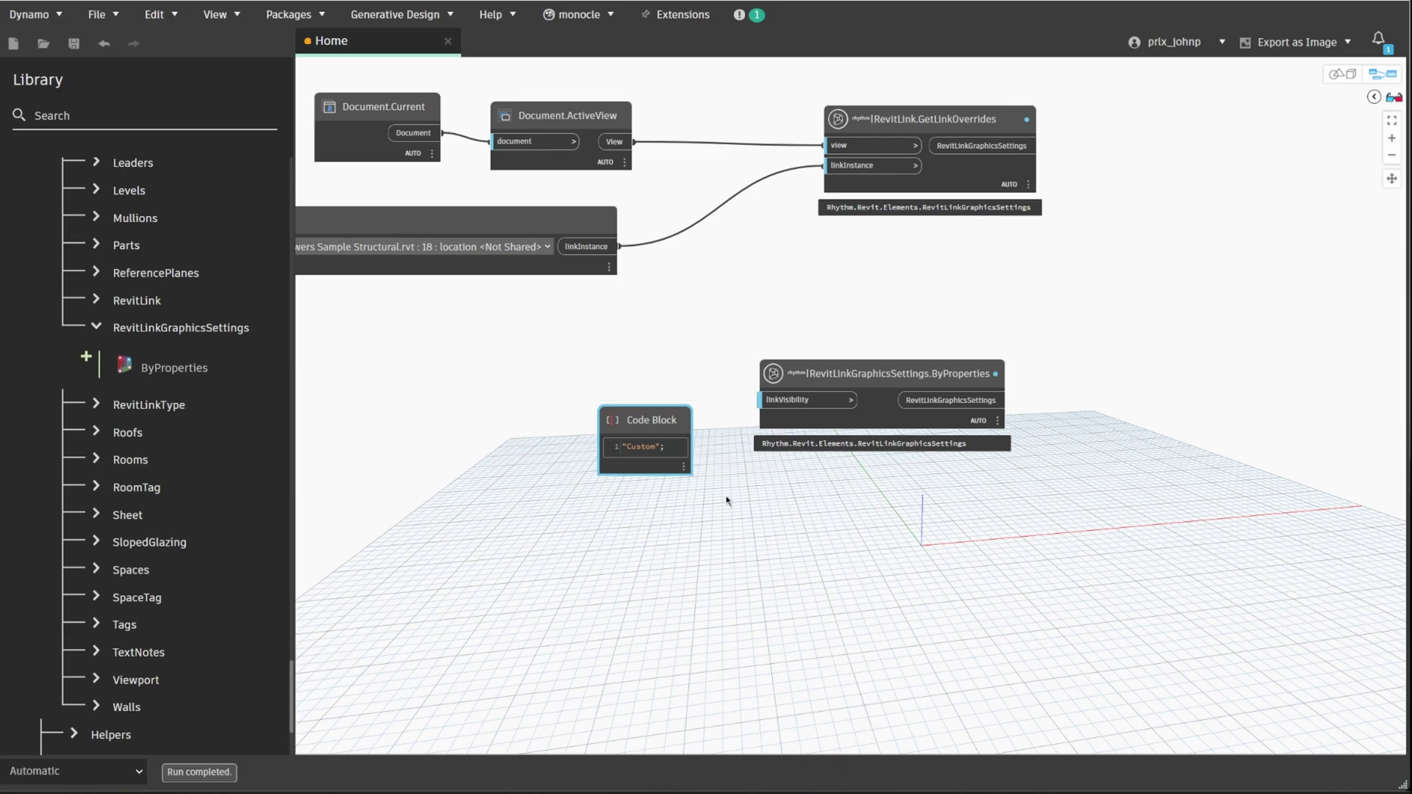
pyautogui.click(680, 447)
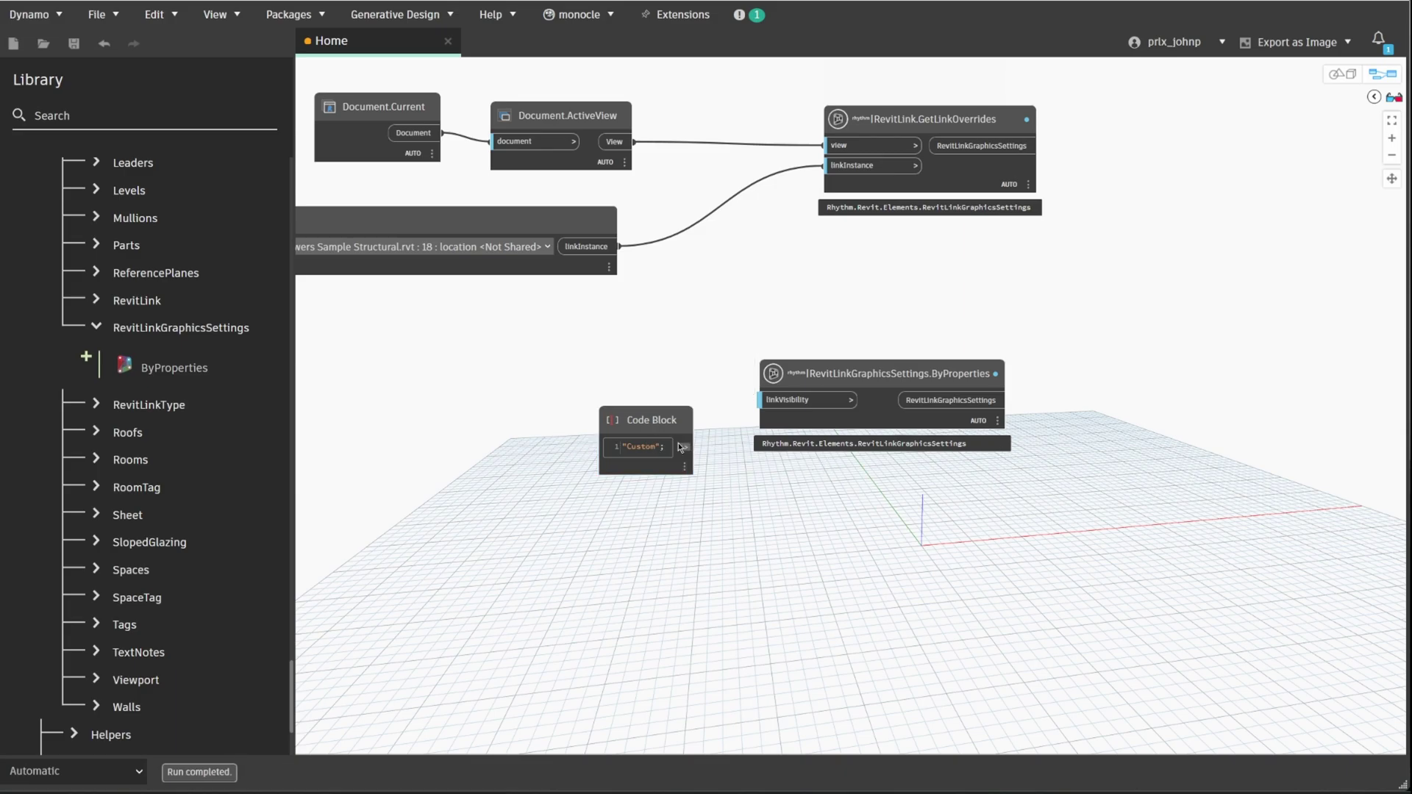
pyautogui.click(780, 398)
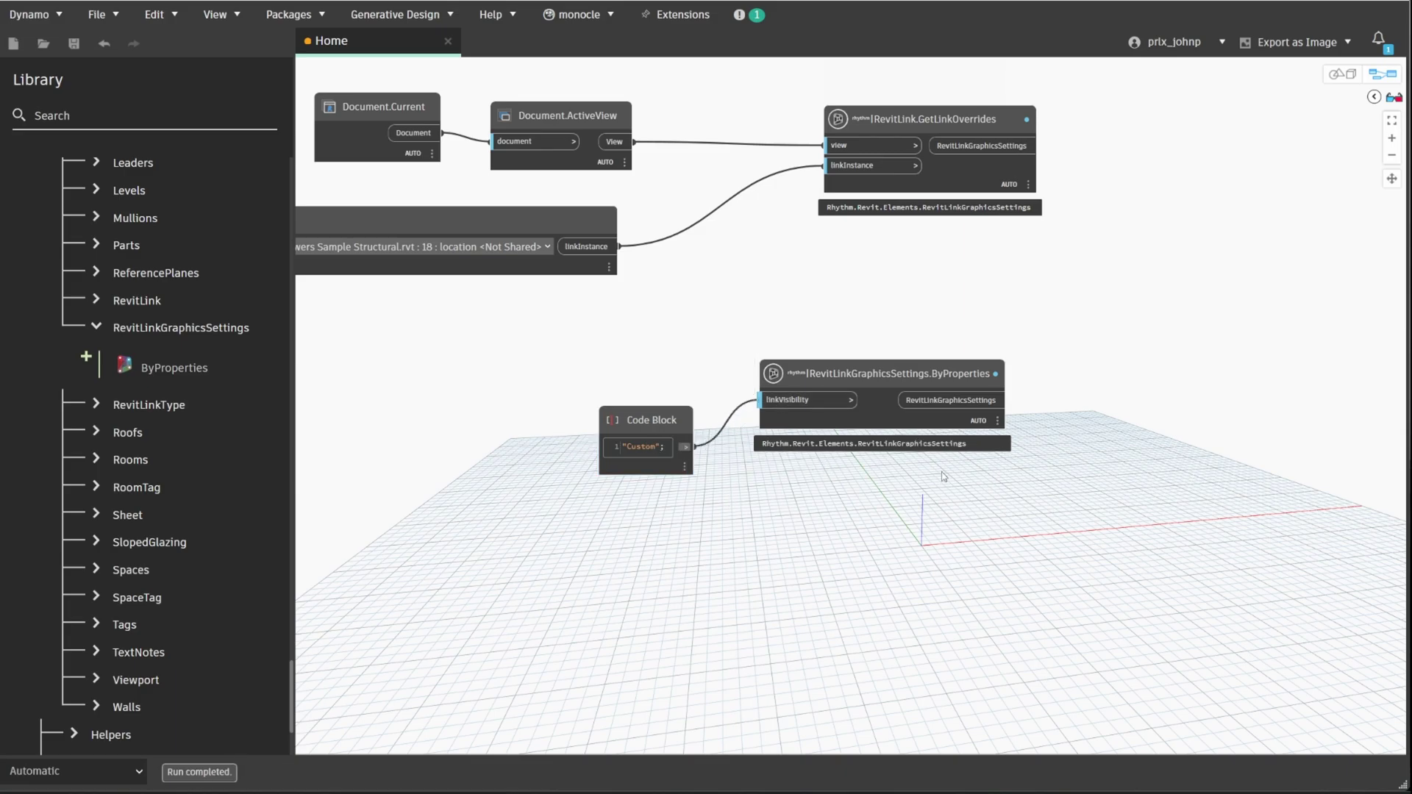
# Place RevitLink.SetLinkOverrides and wire linkInstance, view and ByProperties output into it
pyautogui.click(173, 301)
pyautogui.click(261, 394)
pyautogui.moveTo(949, 427); pyautogui.dragTo(1135, 300)
pyautogui.click(887, 166)
pyautogui.click(1059, 347)
pyautogui.click(871, 145)
pyautogui.click(1059, 327)
pyautogui.click(1066, 368)
pyautogui.click(1006, 400)
# Dismiss the failed-operation warning and reconnect linkInstance and View to GetLinkOverrides
pyautogui.moveTo(1060, 281)
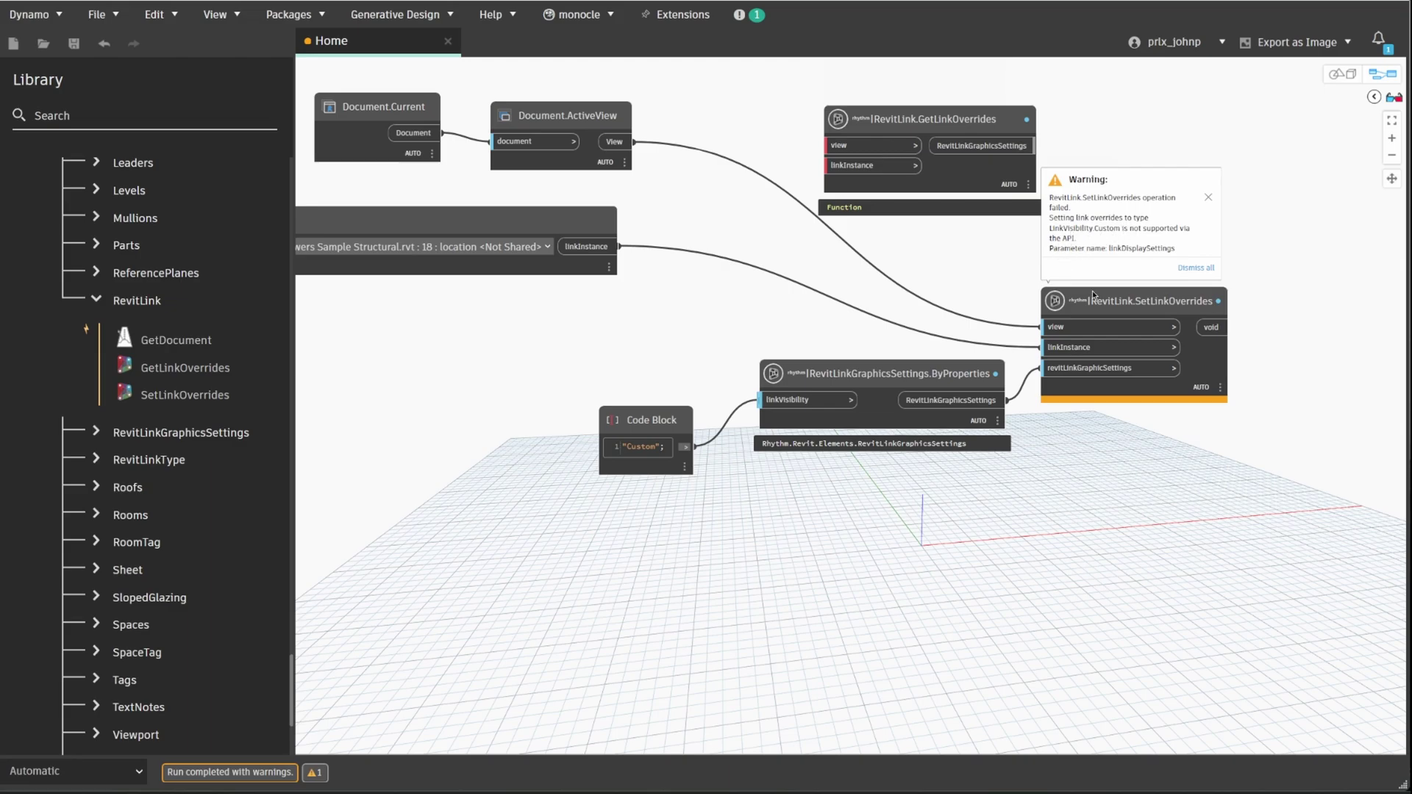
pyautogui.click(1059, 327)
pyautogui.click(998, 291)
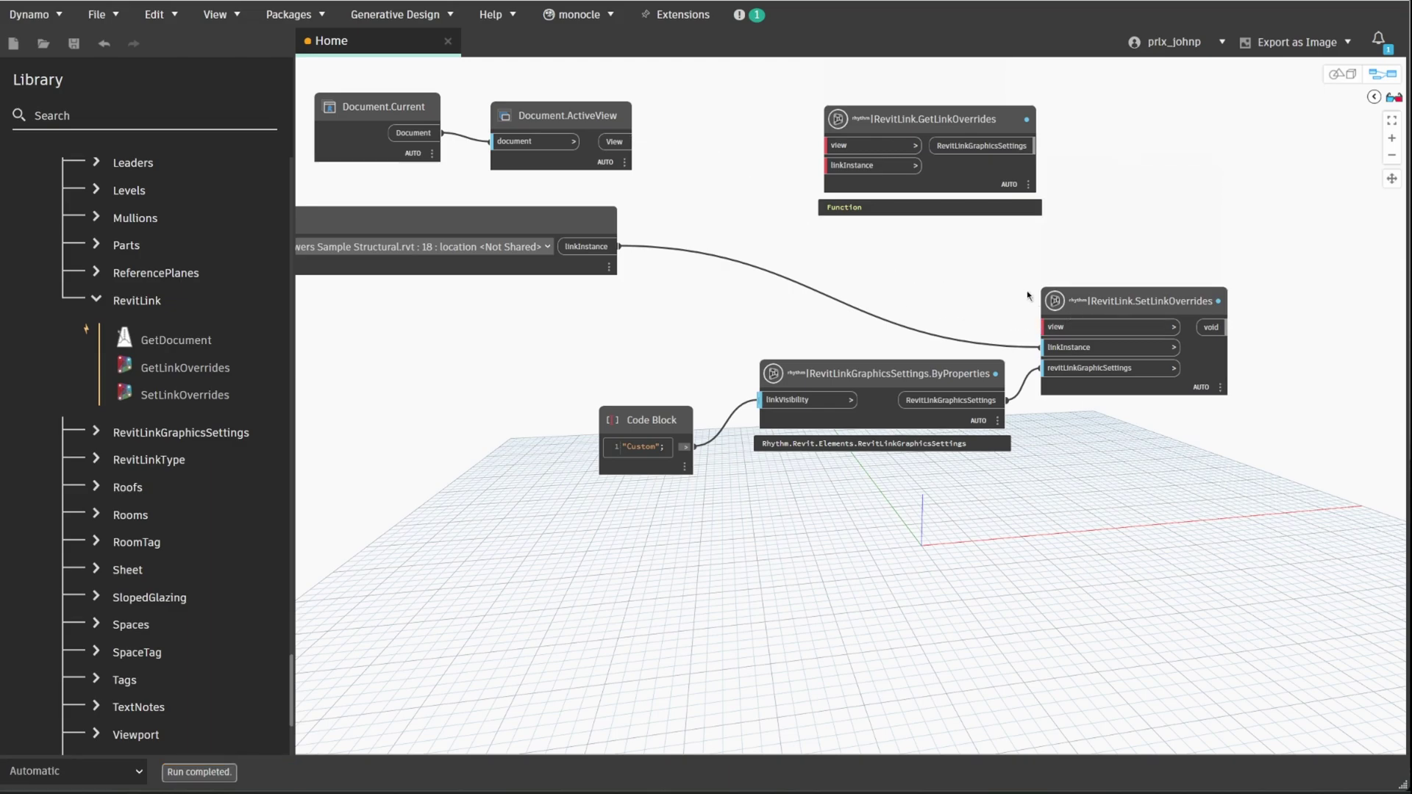
pyautogui.moveTo(1043, 347); pyautogui.dragTo(825, 166)
pyautogui.moveTo(639, 142); pyautogui.dragTo(637, 142)
pyautogui.scroll(-2, 990, 200)
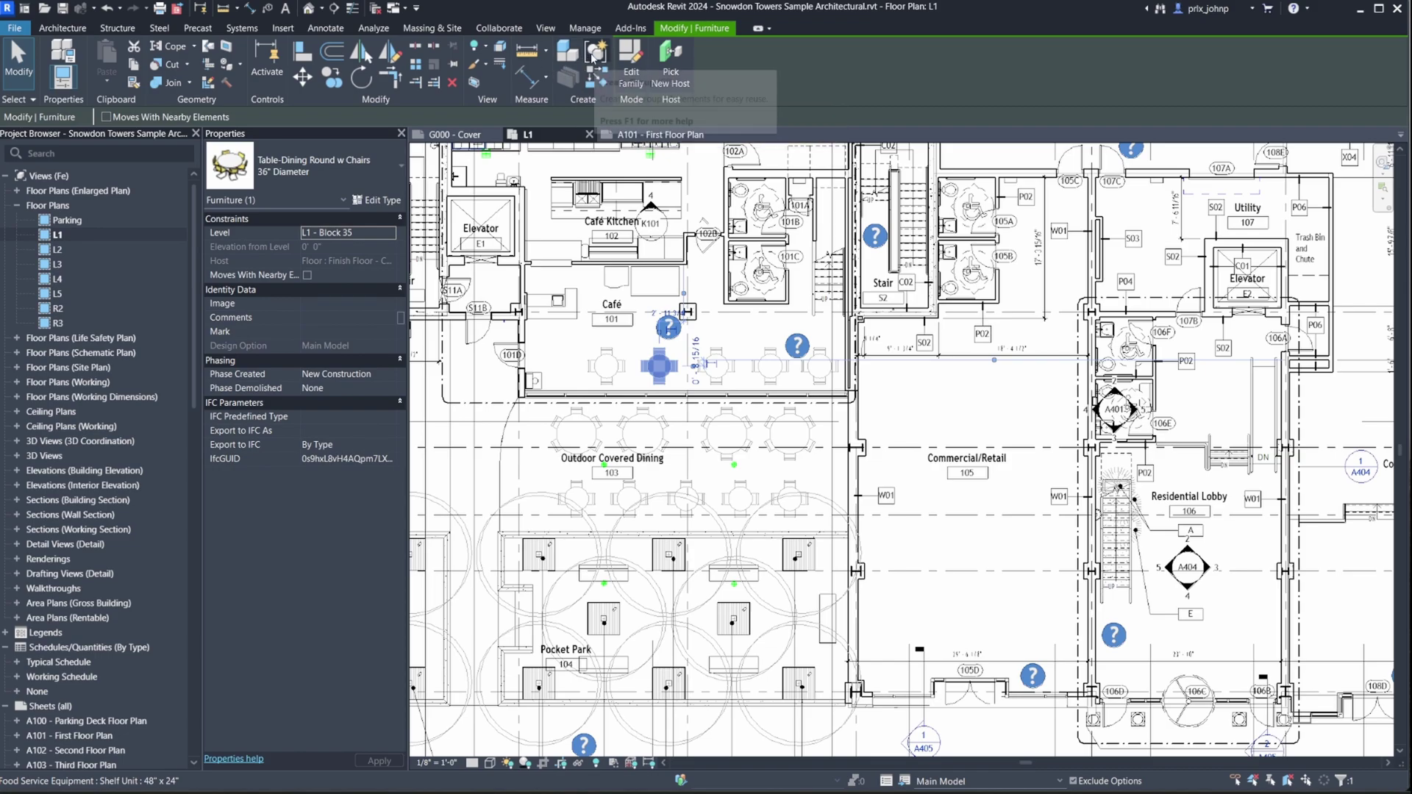
pyautogui.hotkey('ctrl', 'g')
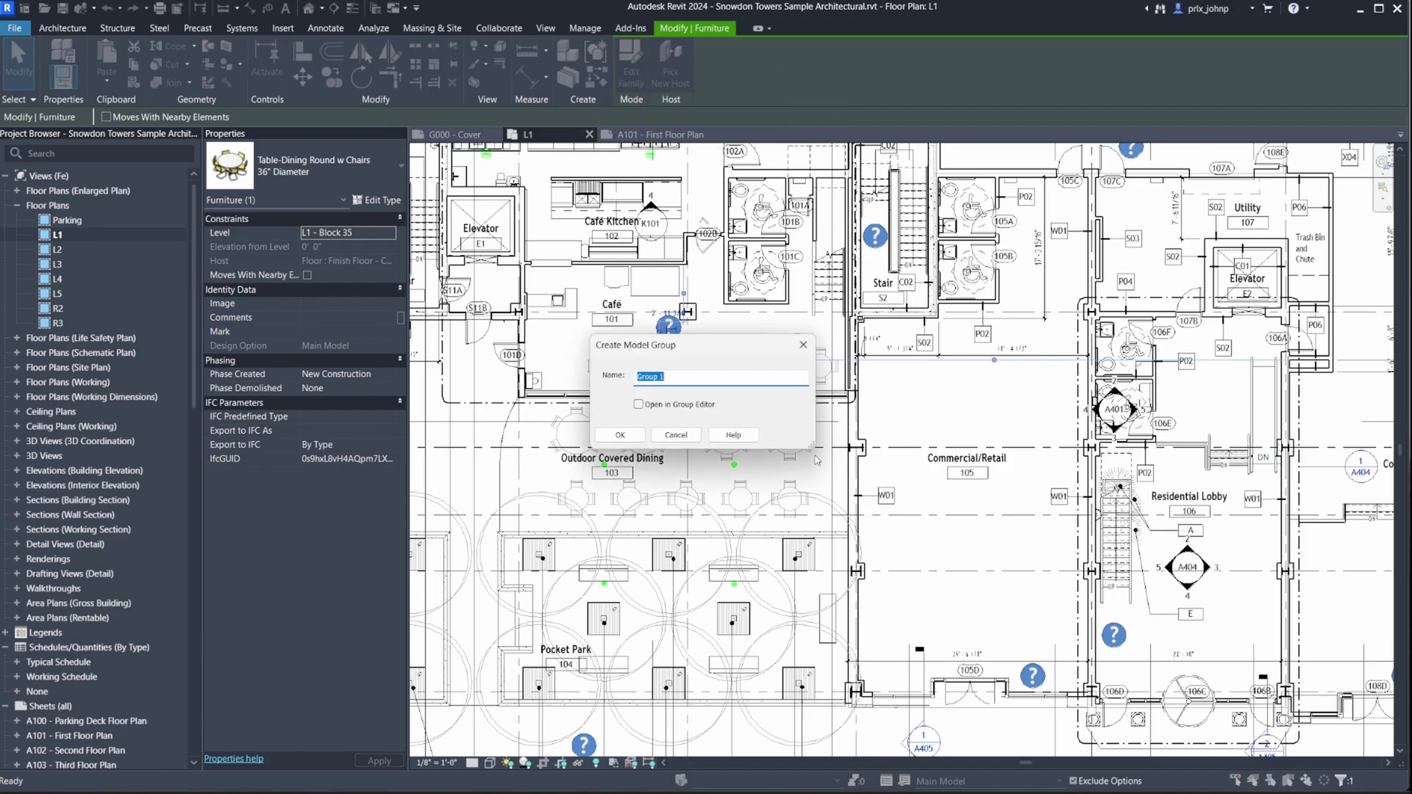
pyautogui.moveTo(811, 446); pyautogui.dragTo(683, 423)
pyautogui.moveTo(684, 350); pyautogui.dragTo(584, 226)
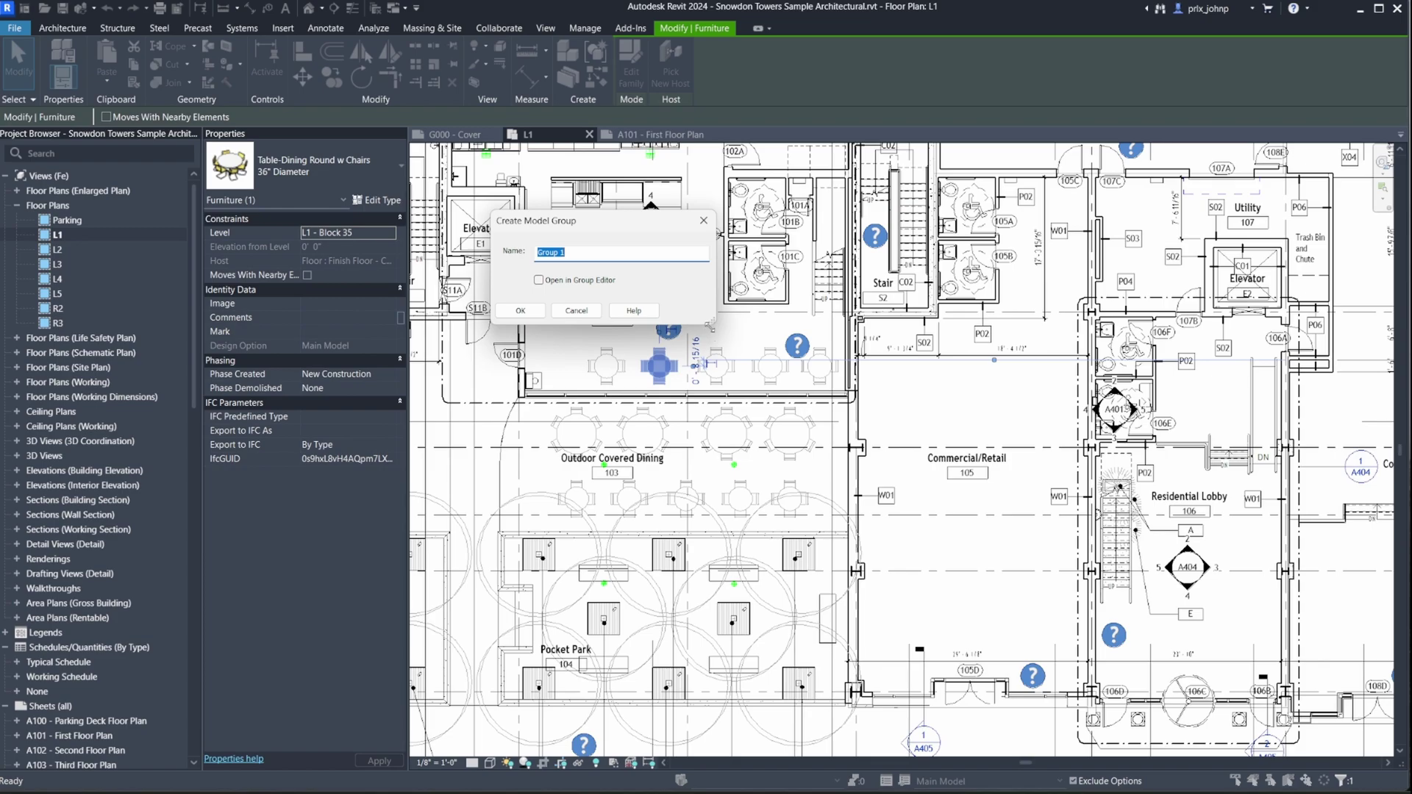
pyautogui.moveTo(711, 321)
pyautogui.mouseDown()
pyautogui.moveTo(928, 322)
pyautogui.moveTo(711, 322)
pyautogui.mouseUp()
pyautogui.click(582, 311)
pyautogui.click(923, 447)
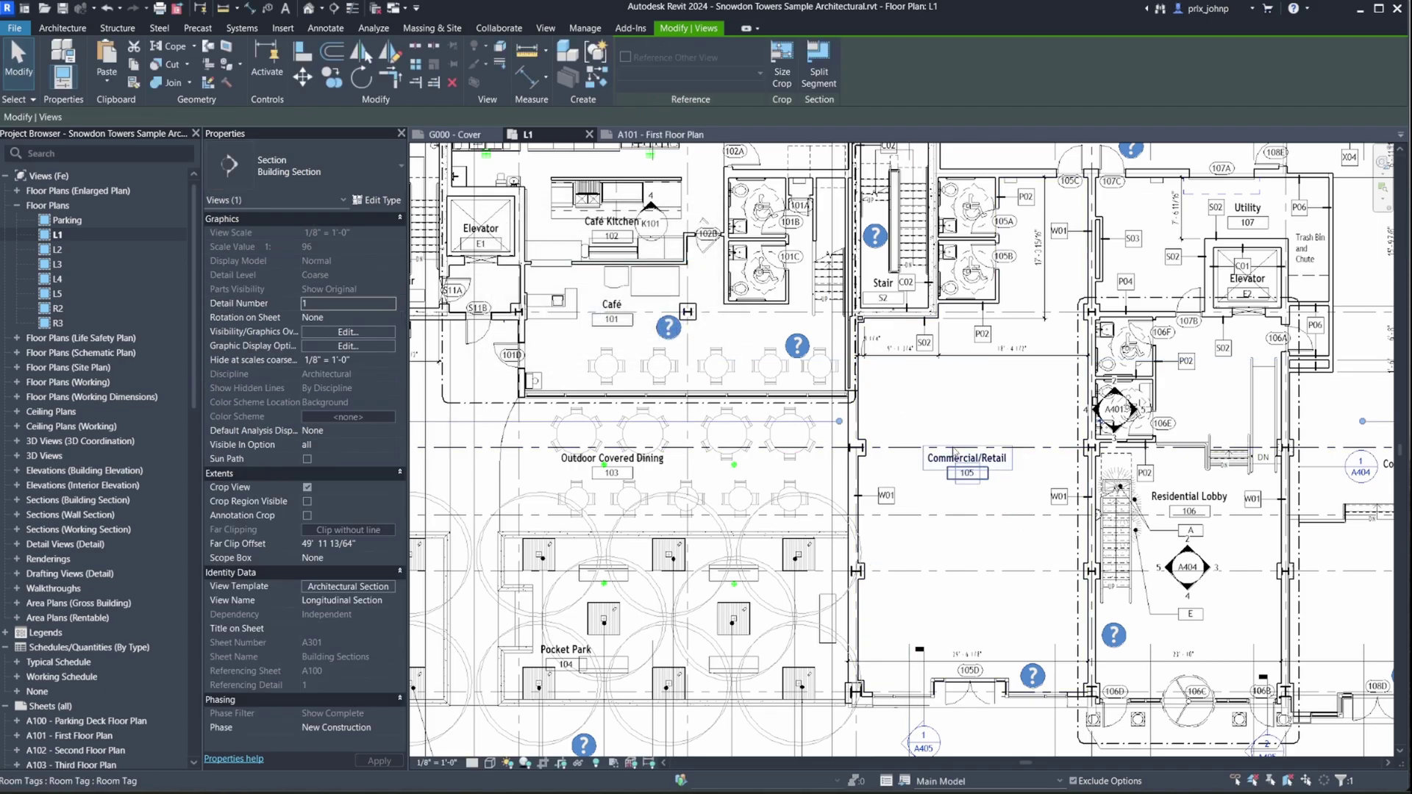
pyautogui.press('Escape')
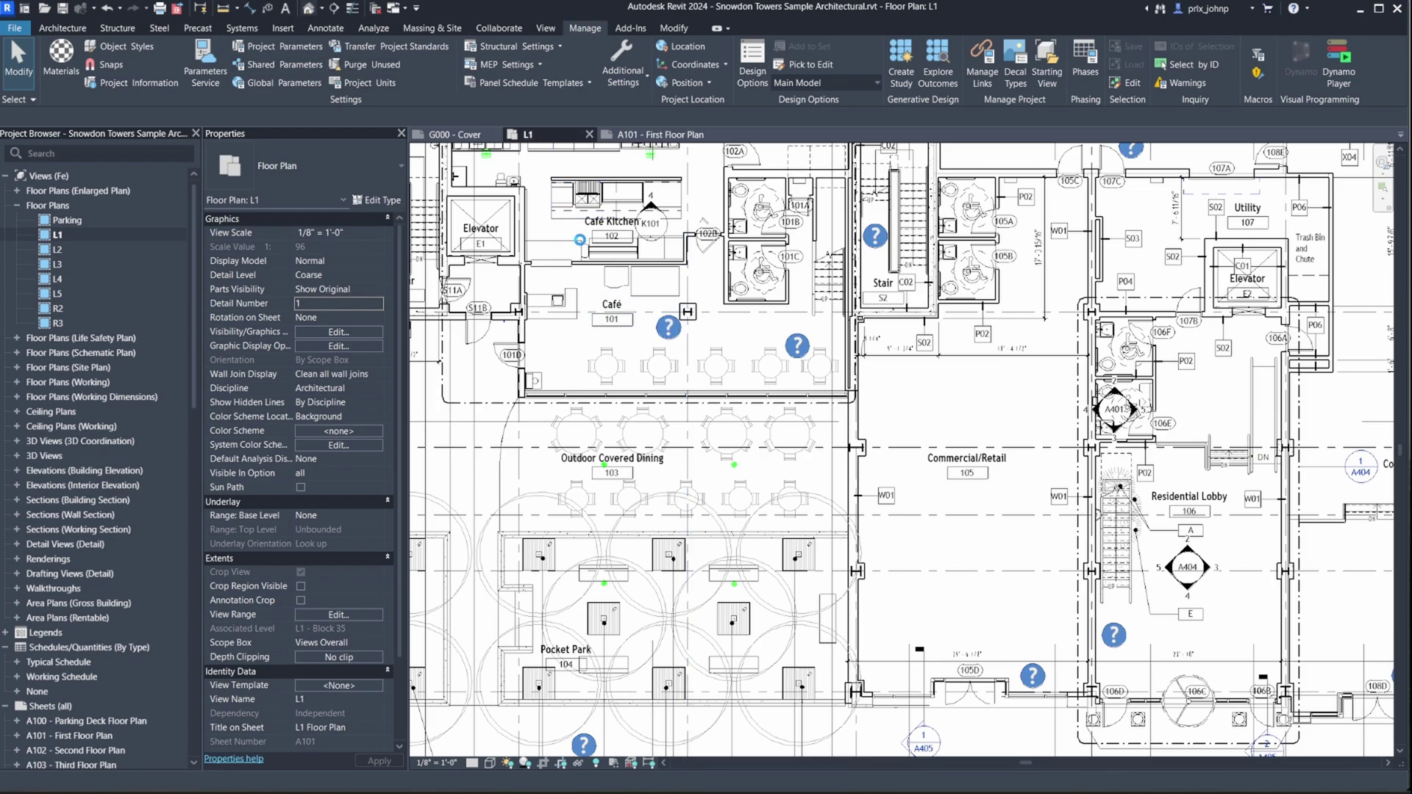
# Open the default {3D} view with the 3D shortcut and orbit to see the whole site
pyautogui.press('3')
pyautogui.press('d')
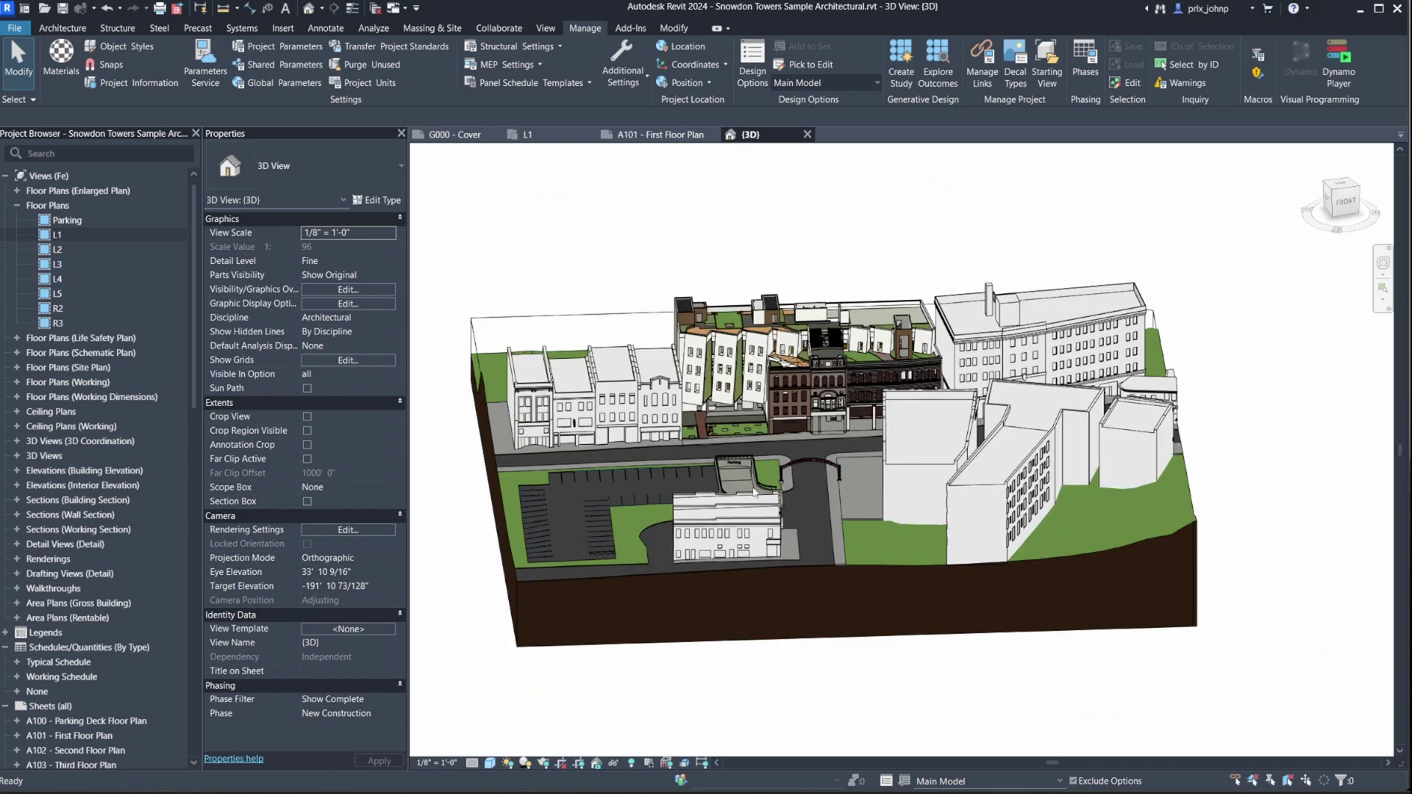
pyautogui.keyDown('shift'); pyautogui.moveTo(1033, 525); pyautogui.dragTo(996, 544, button='middle'); pyautogui.keyUp('shift')
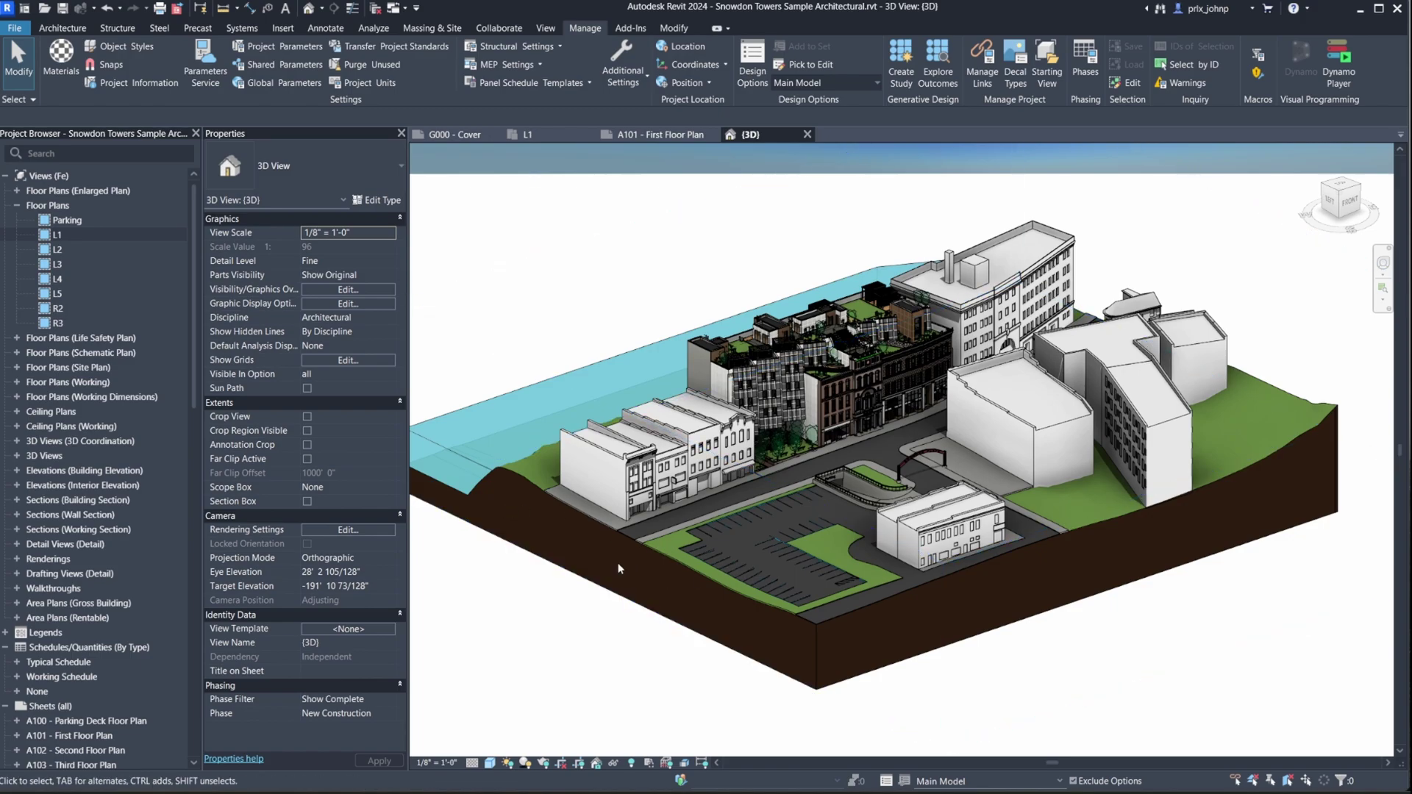
# Select the linked toposolid sub-division, then clear the selection and show Massing & Site
pyautogui.click(549, 489)
pyautogui.click(572, 550)
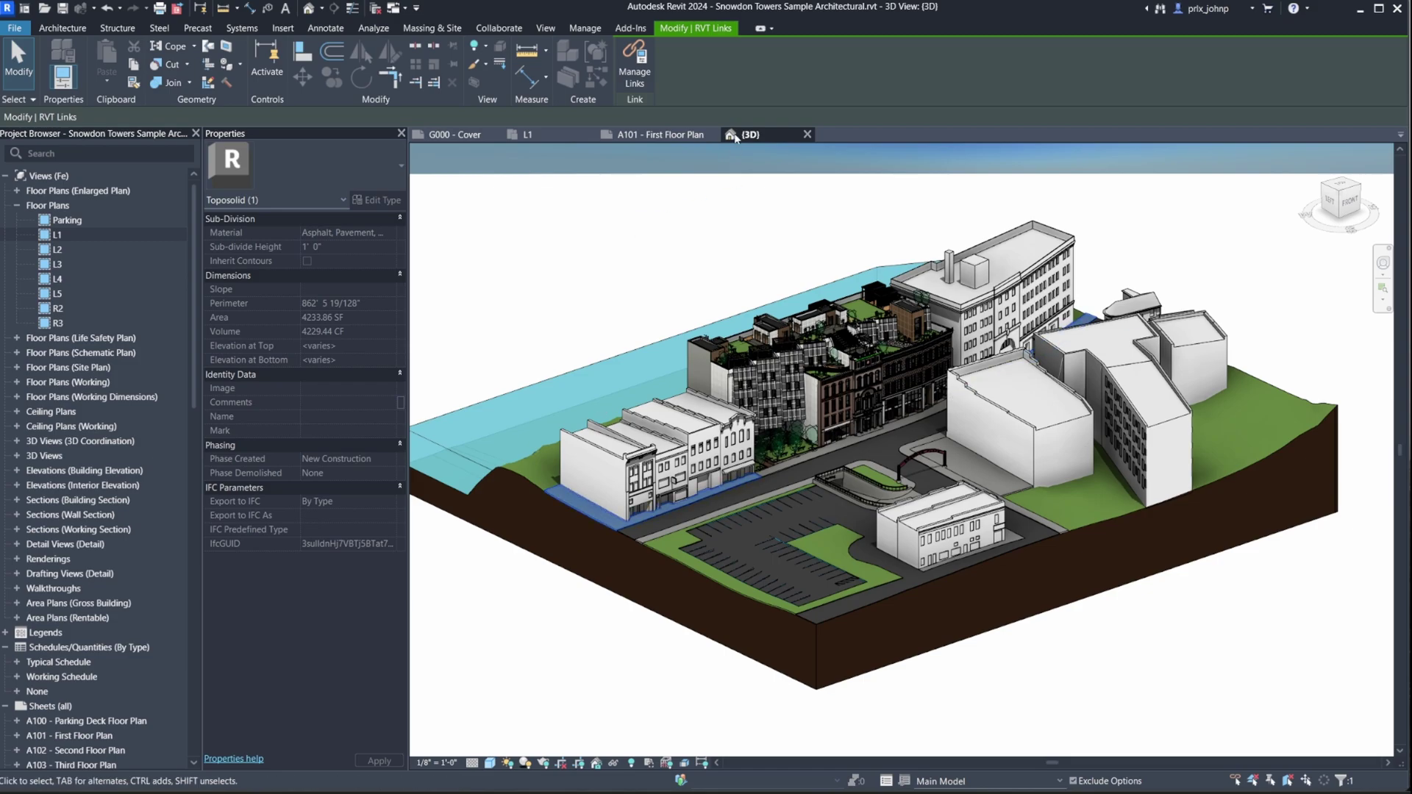
pyautogui.press('Escape')
pyautogui.click(463, 30)
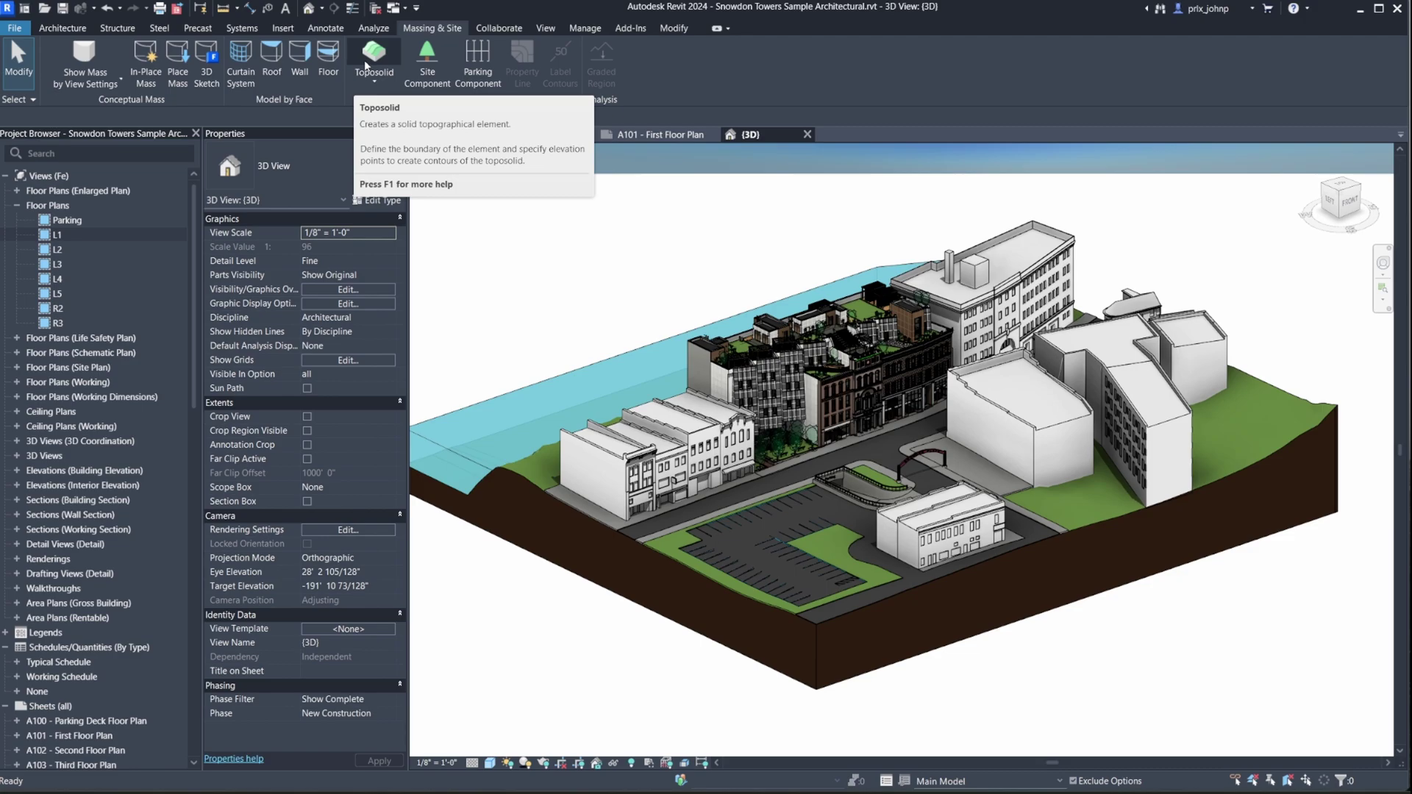
# Sketch a rectangular toposolid over the parking lot (248' perimeter, 3808 SF) and finish it
pyautogui.click(372, 55)
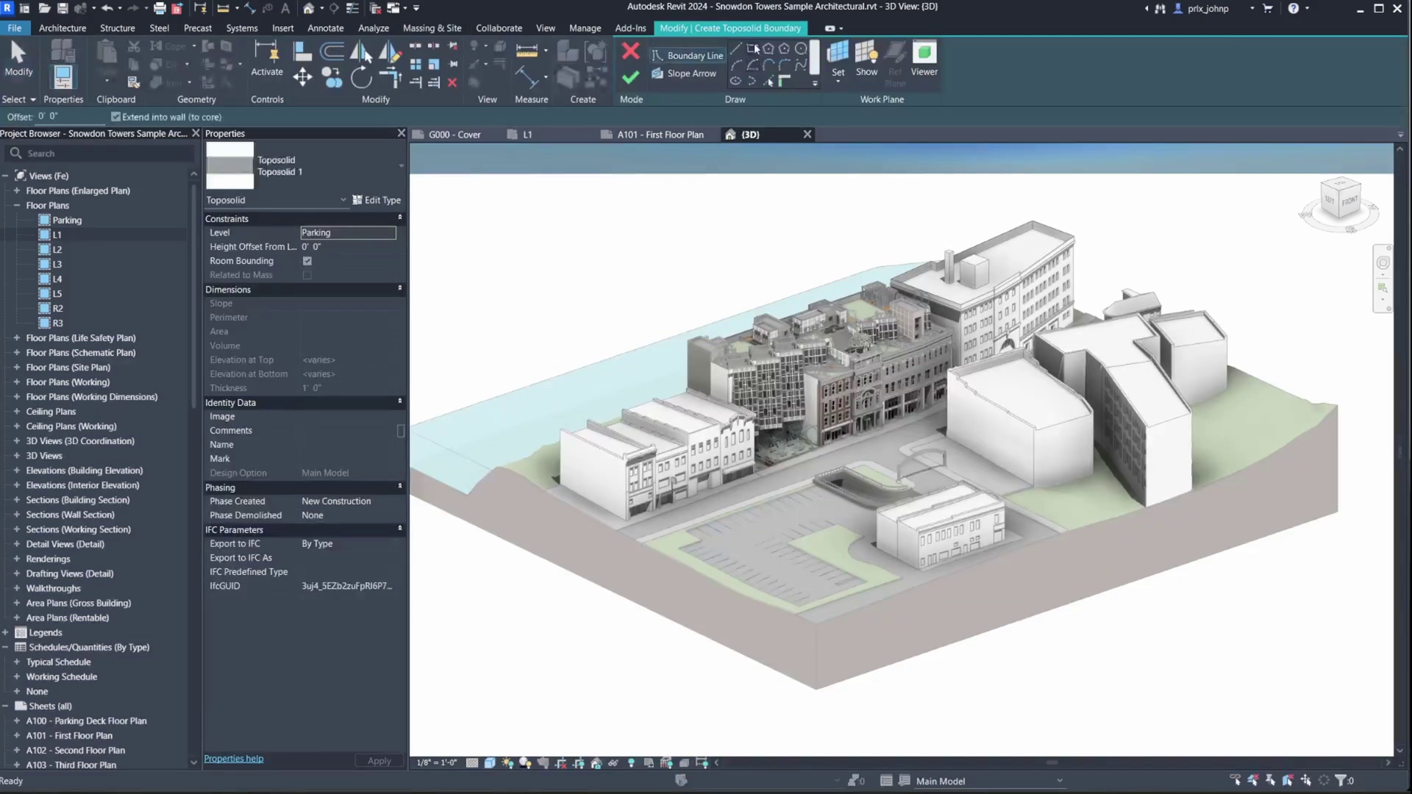
pyautogui.click(753, 49)
pyautogui.scroll(4, 845, 498)
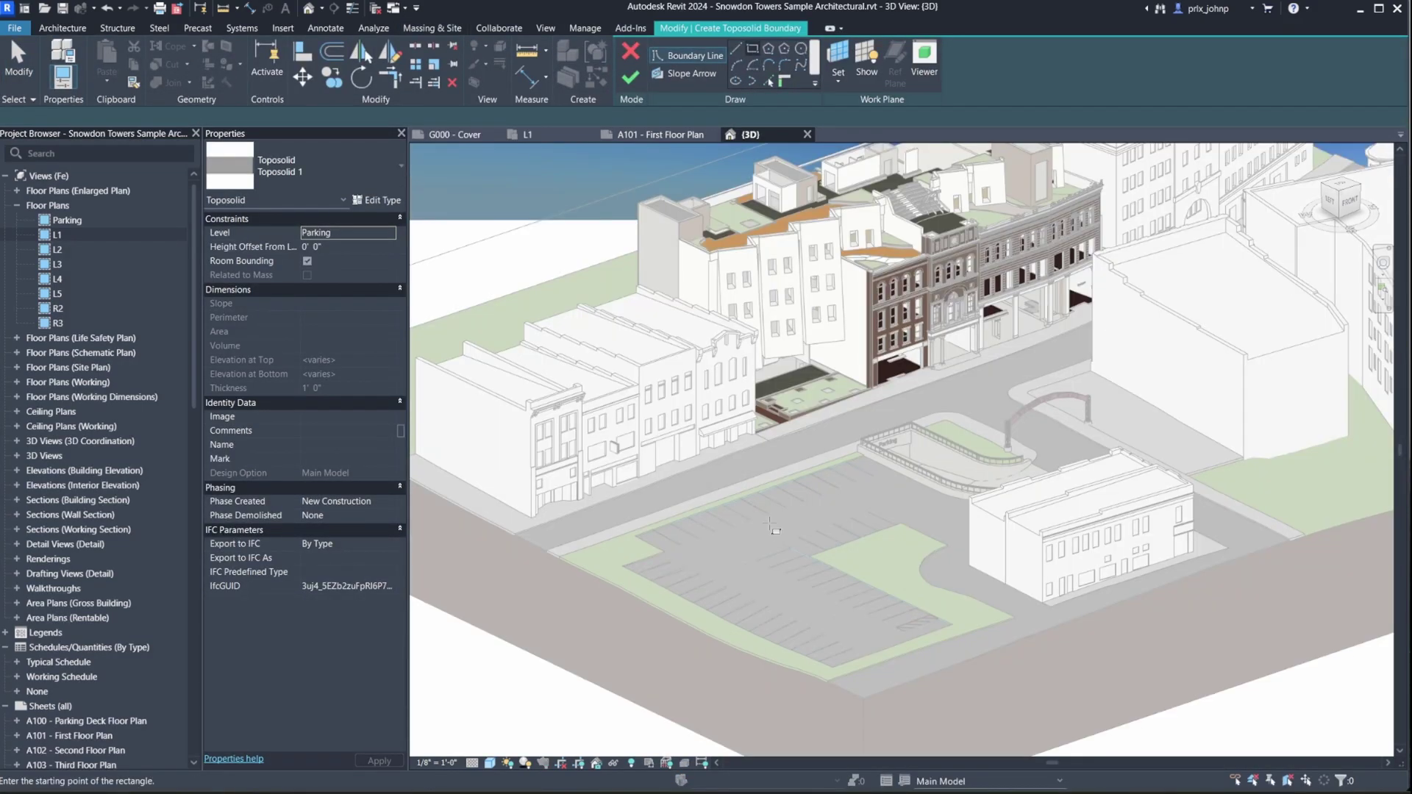
pyautogui.click(844, 496)
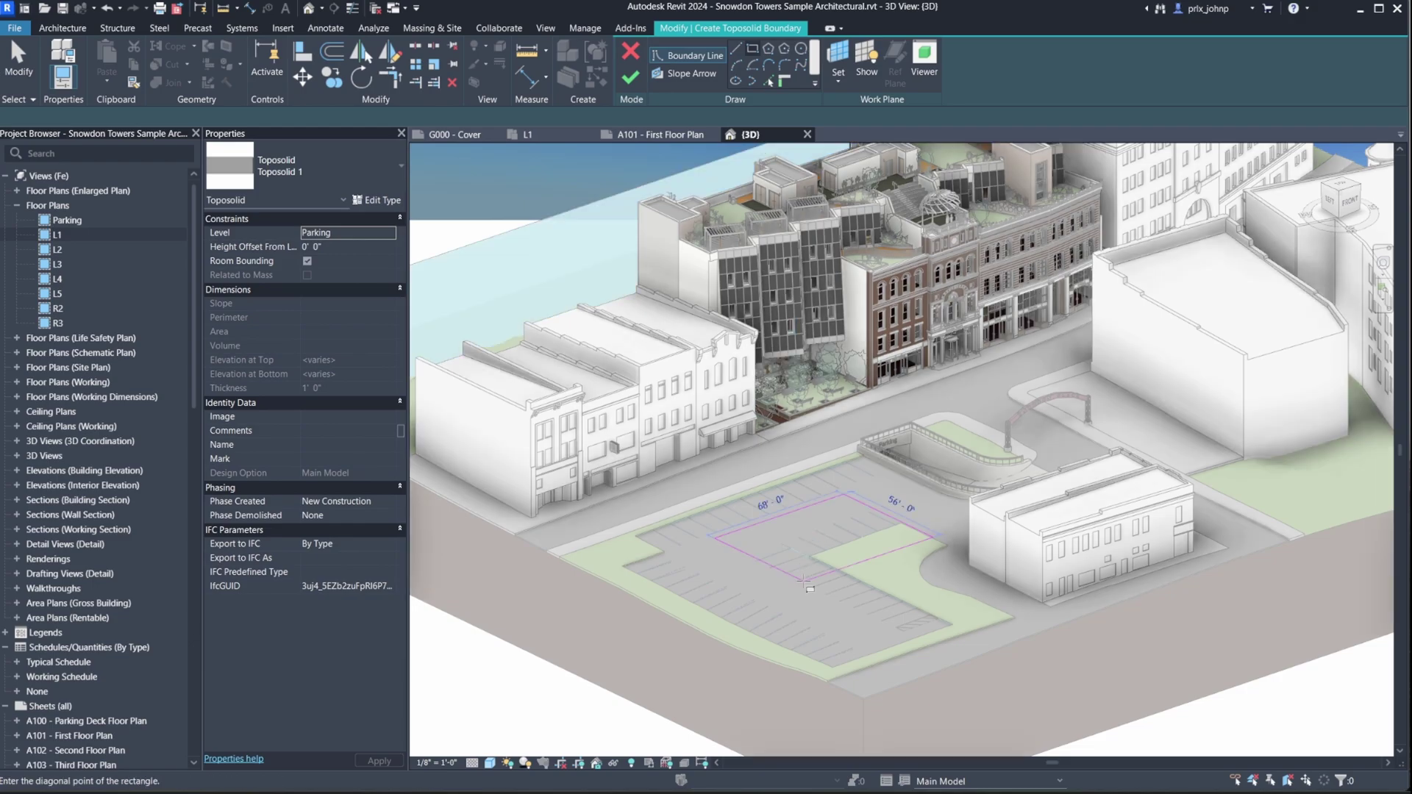
pyautogui.click(805, 582)
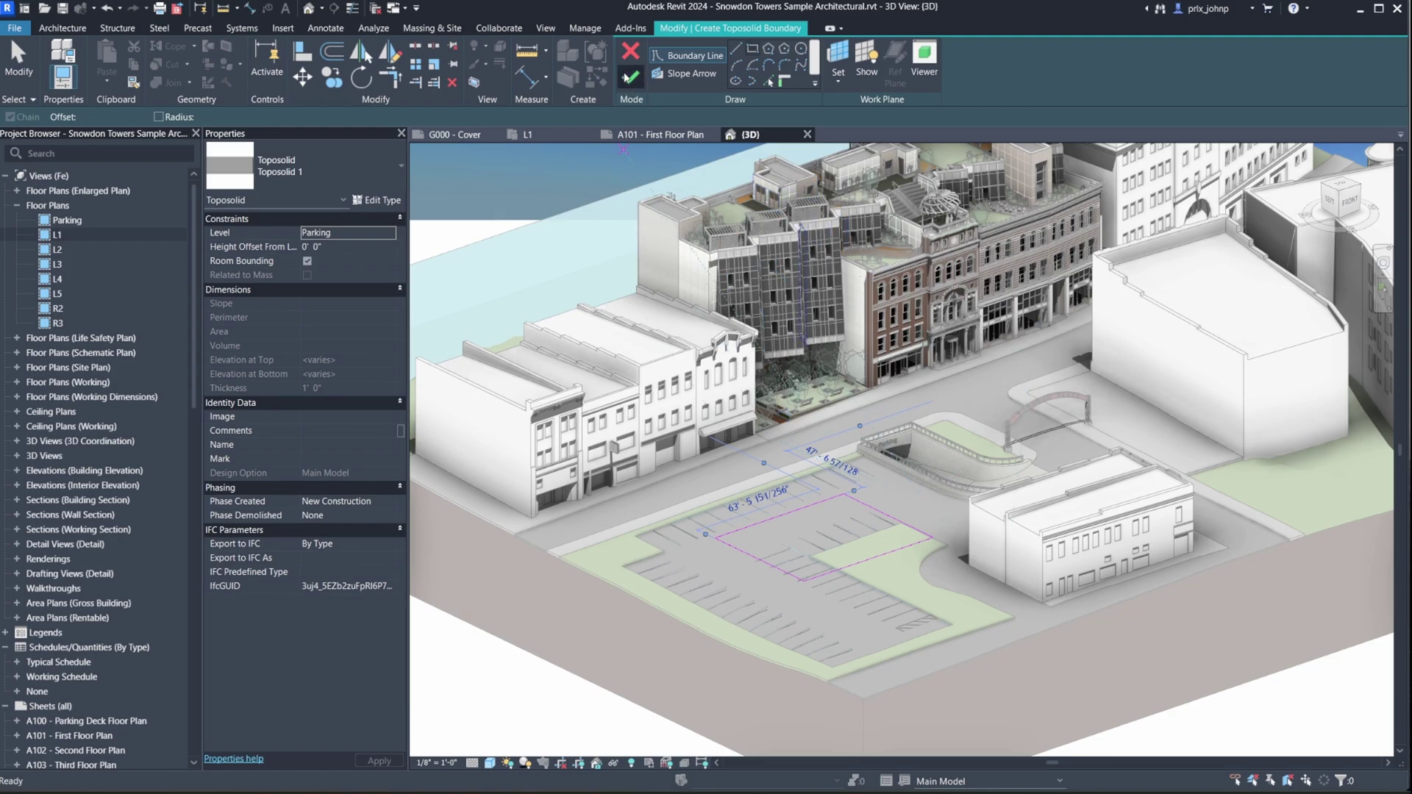
pyautogui.click(630, 77)
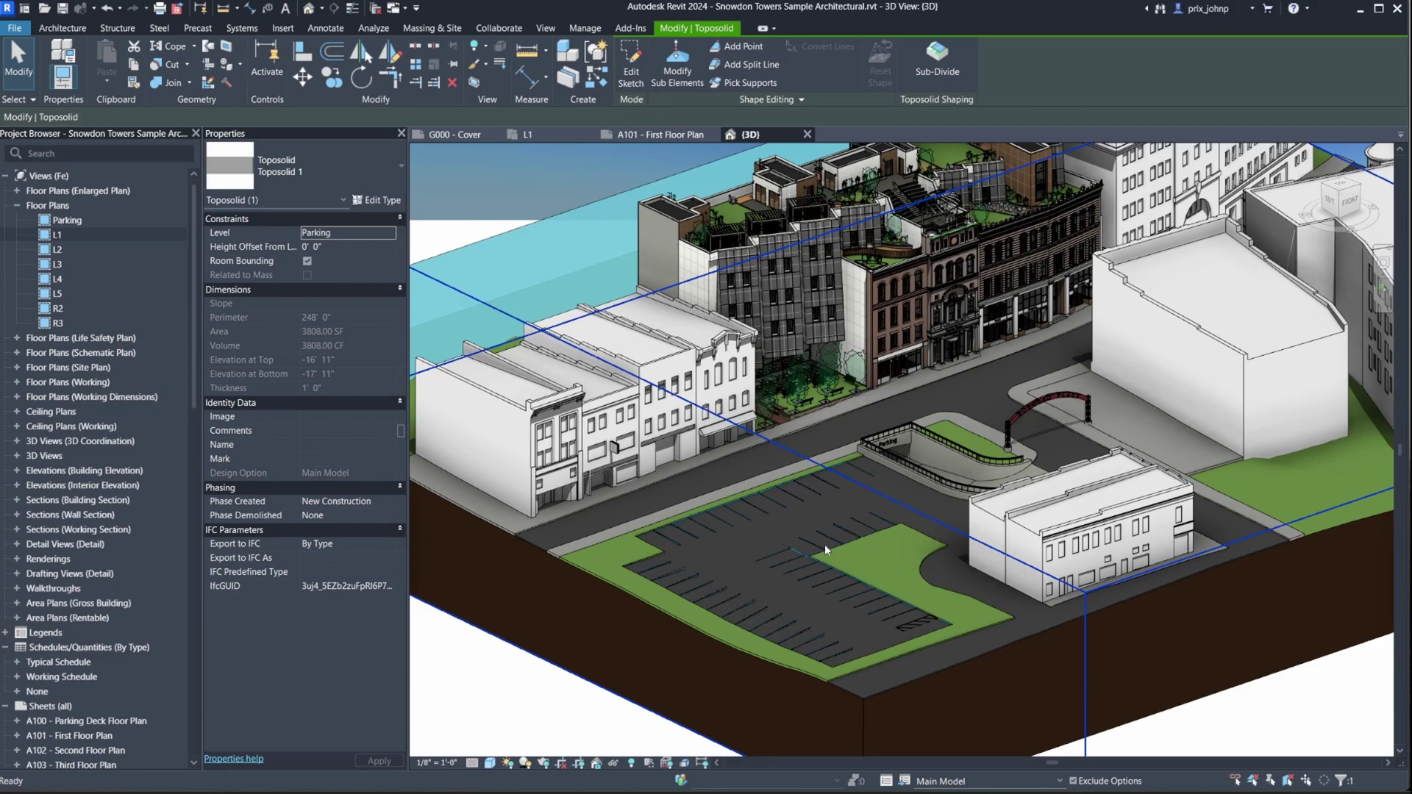
pyautogui.press('h')
pyautogui.press('i')
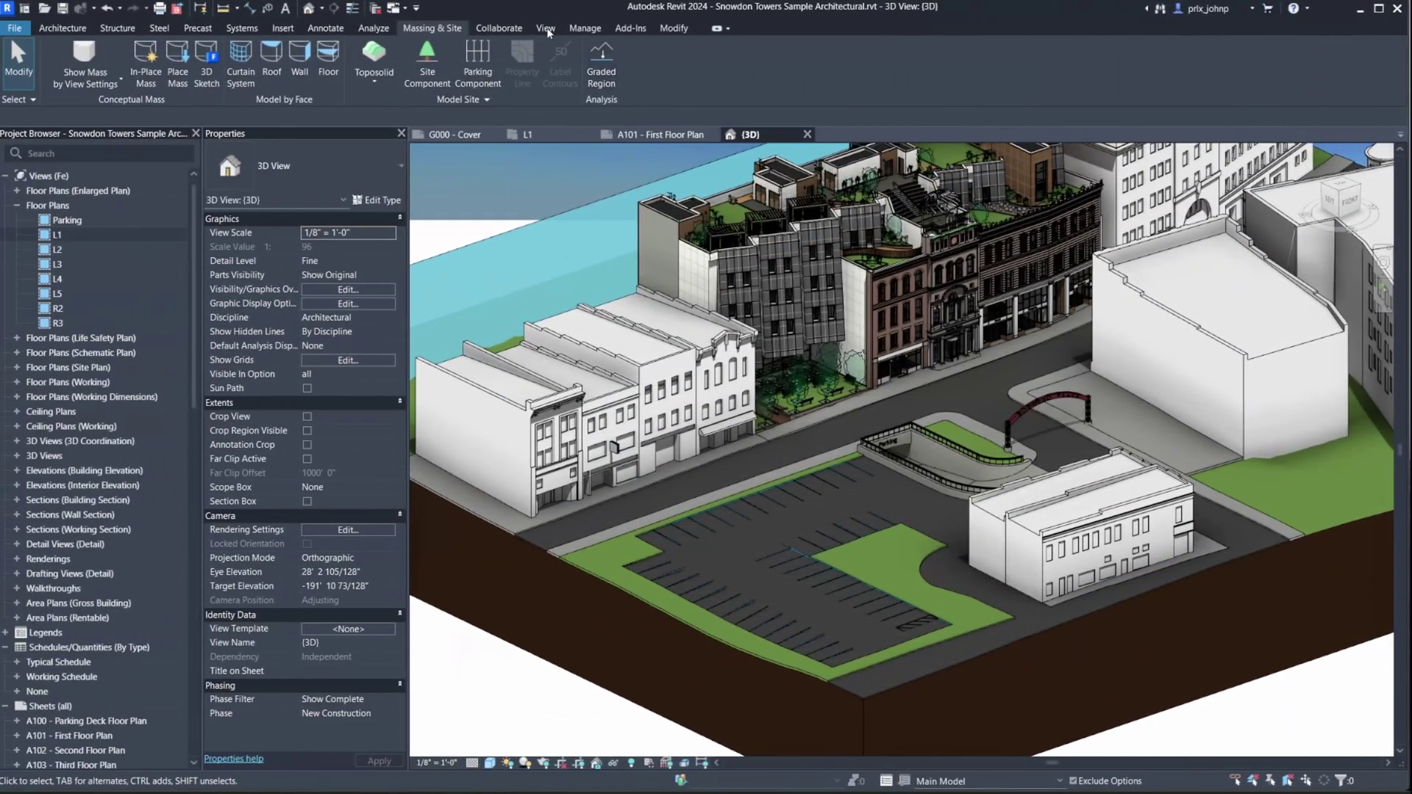
pyautogui.click(546, 28)
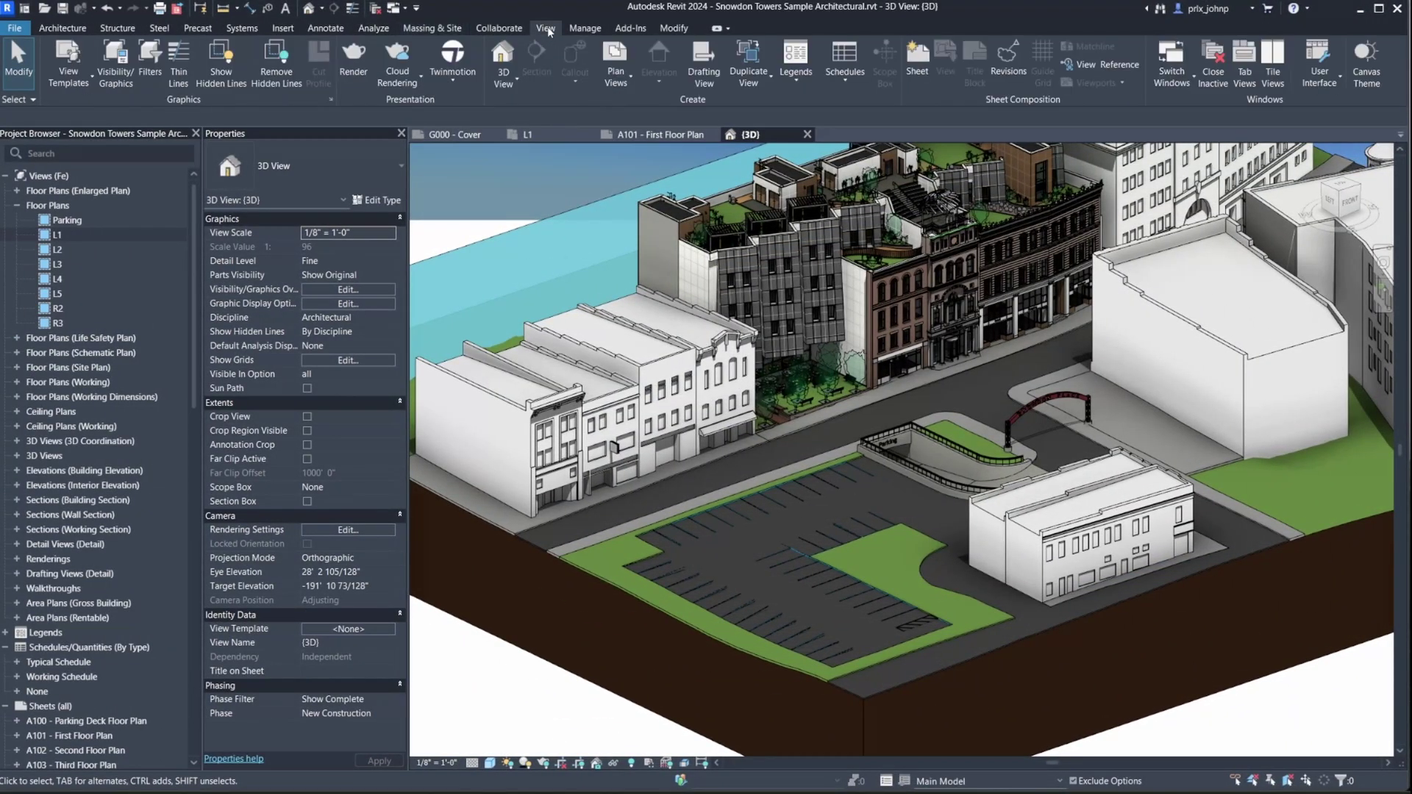
pyautogui.click(439, 87)
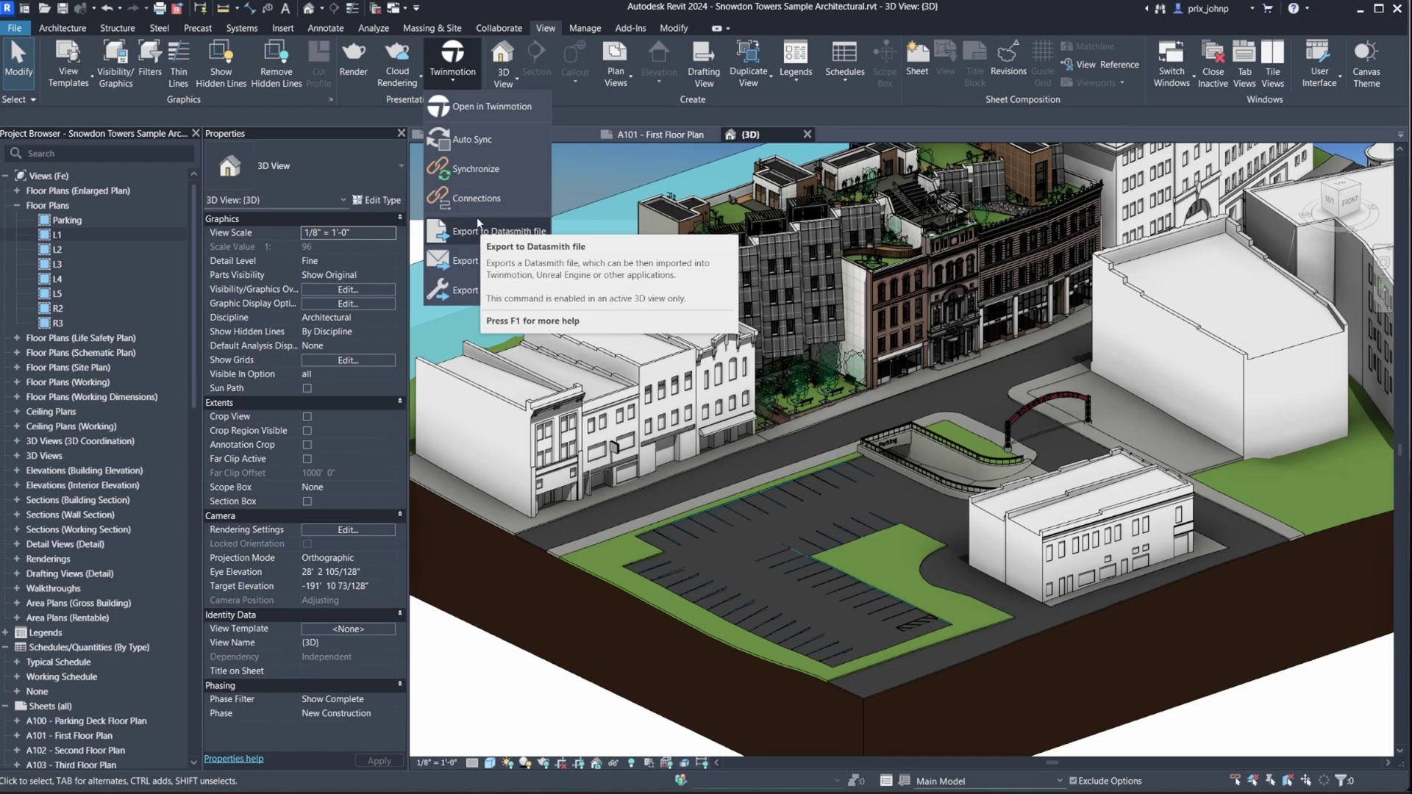
pyautogui.keyDown('shift'); pyautogui.moveTo(1015, 381); pyautogui.dragTo(797, 313, button='middle'); pyautogui.keyUp('shift')
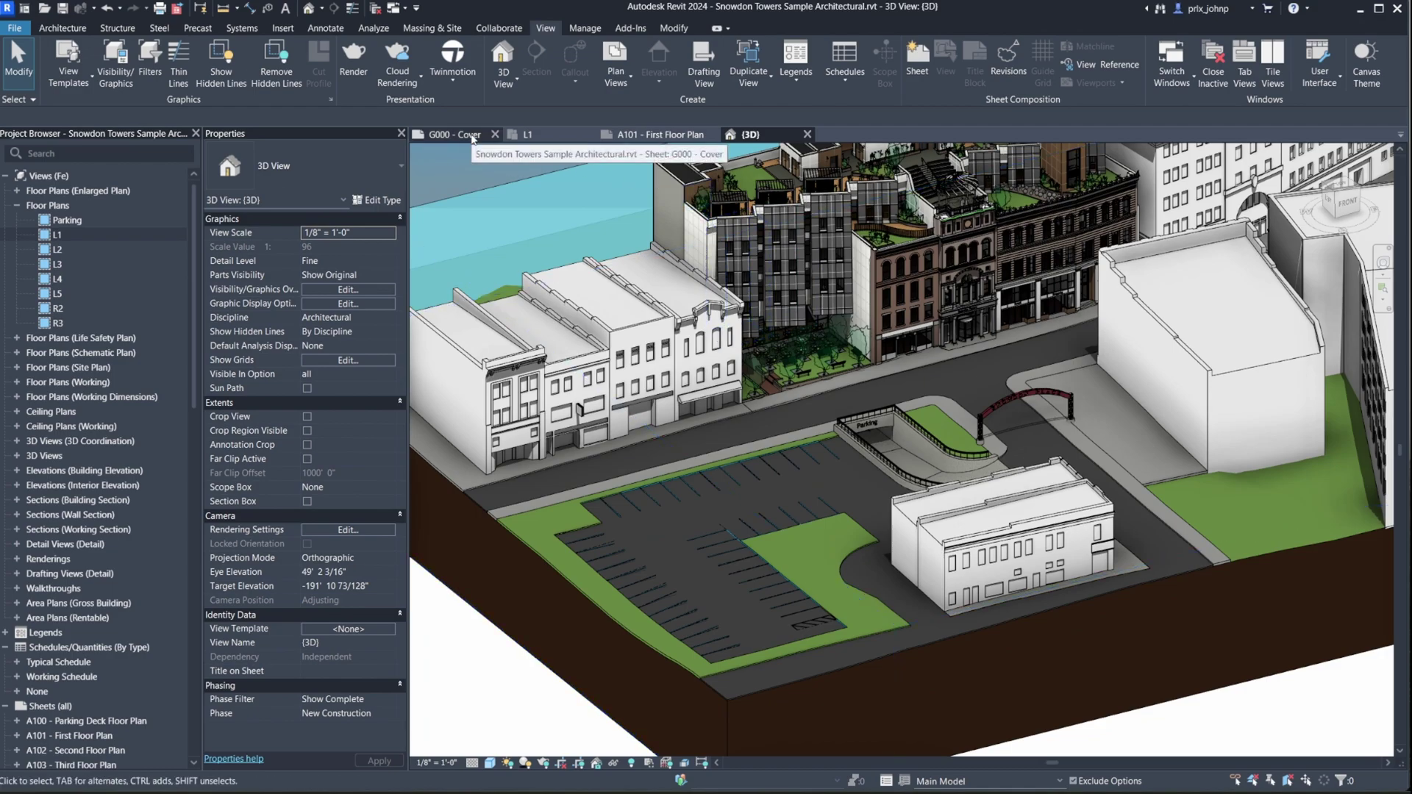
# Switch to the G000 - Cover sheet and zoom in and out on it
pyautogui.click(471, 137)
pyautogui.scroll(3, 742, 325)
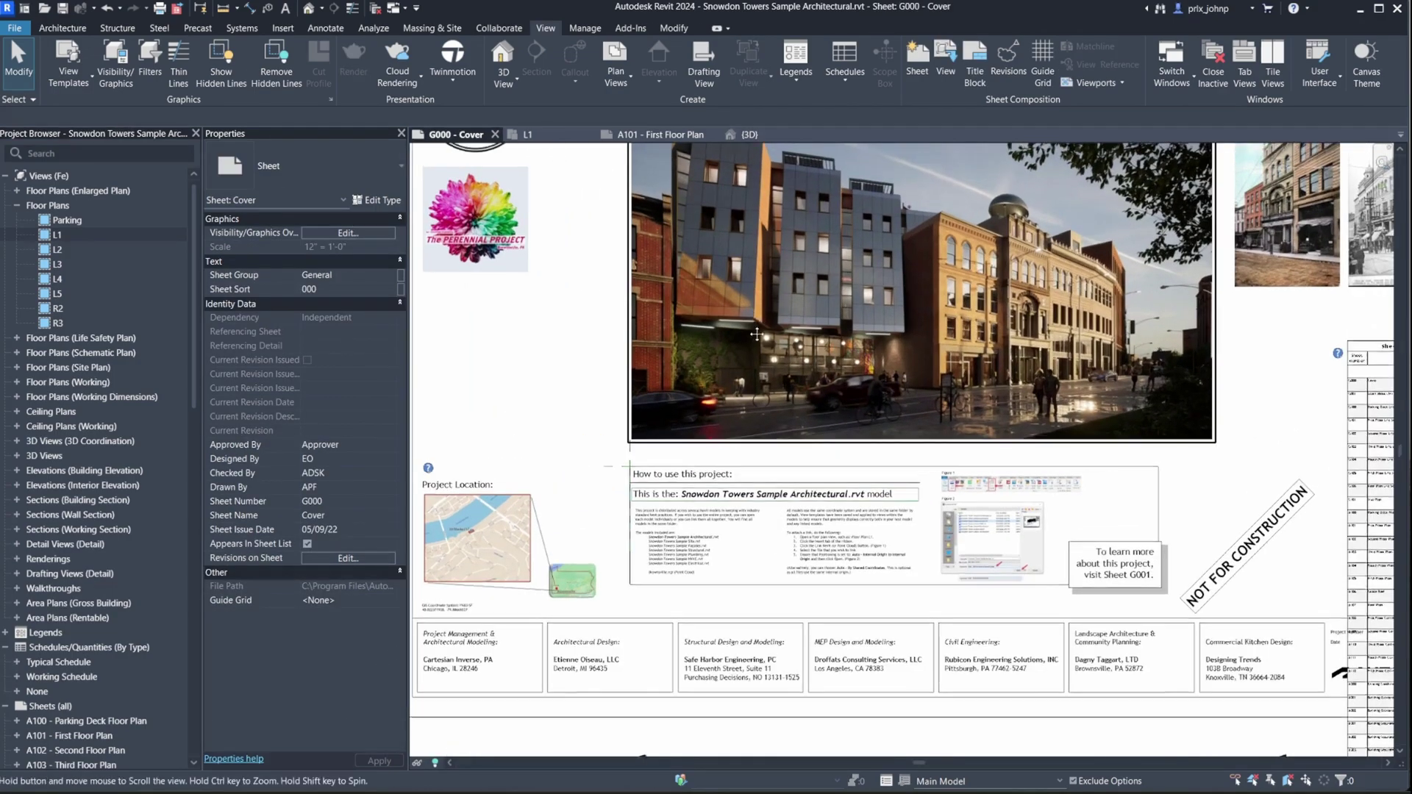
pyautogui.scroll(4, 847, 388)
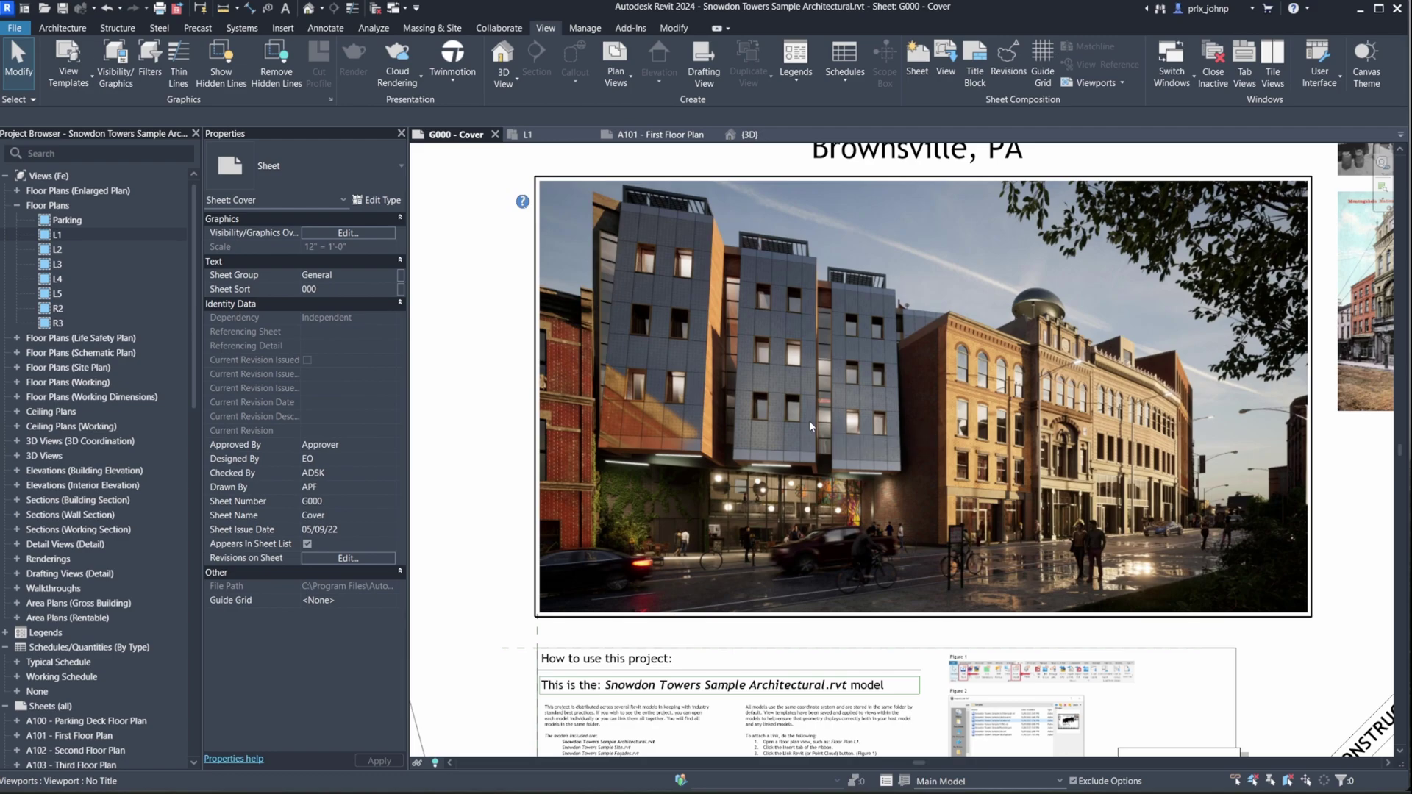
pyautogui.scroll(-3, 815, 425)
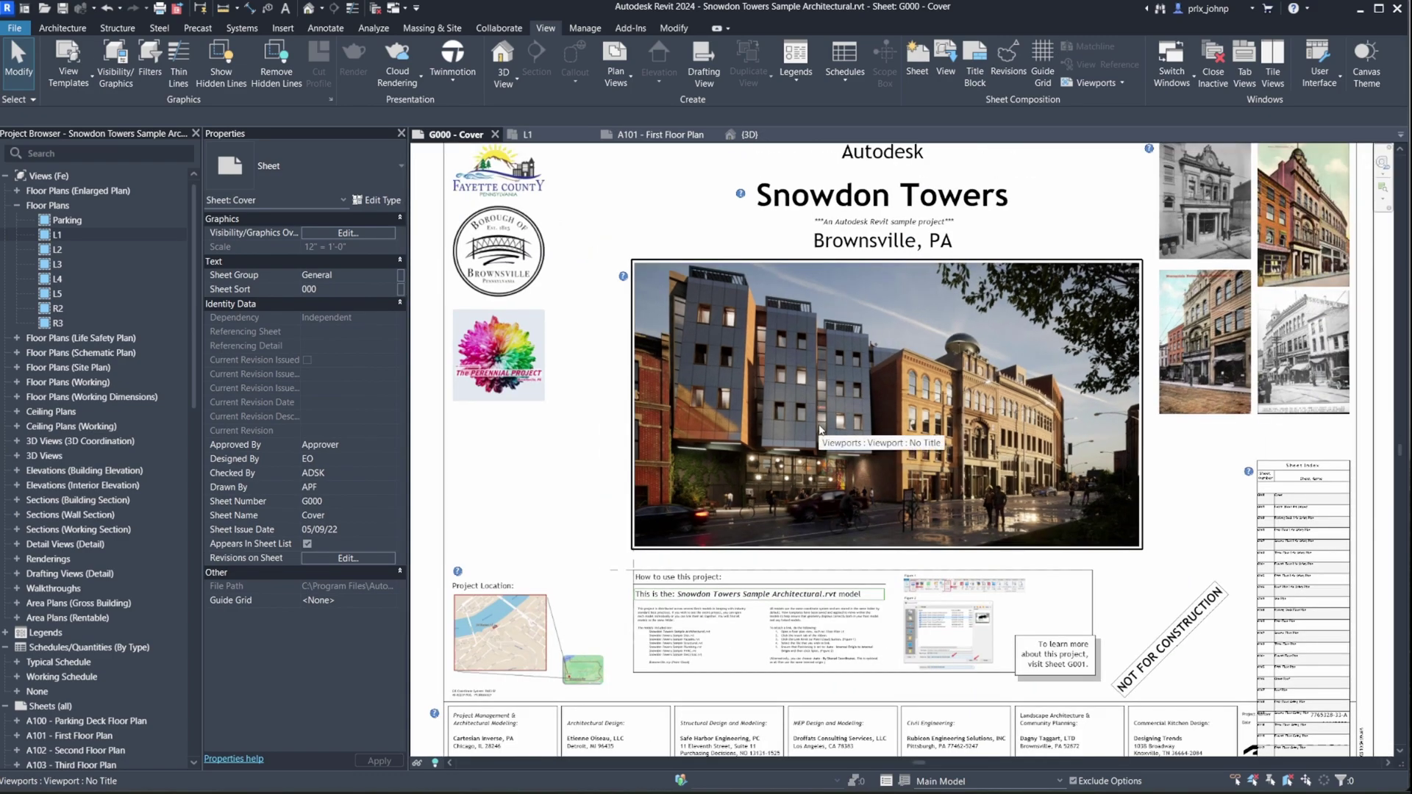